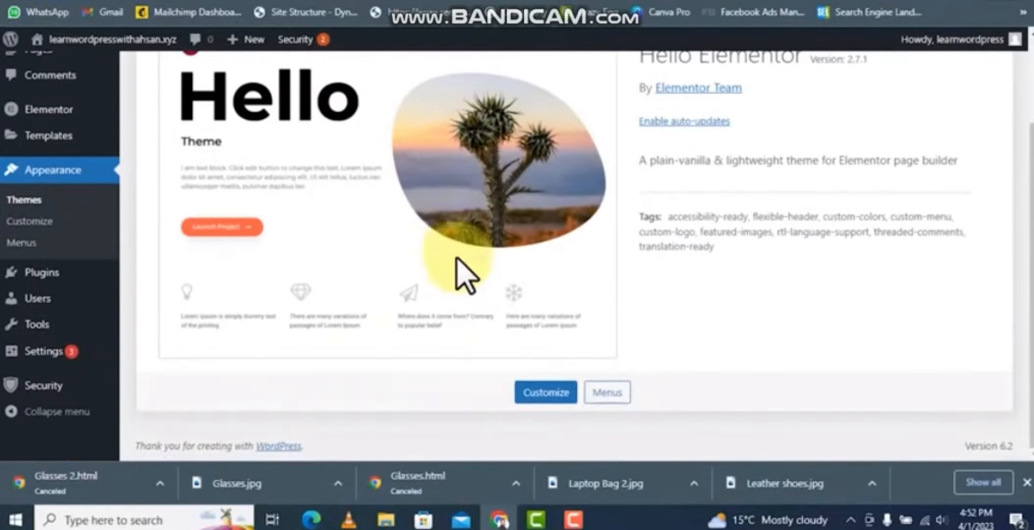
# Search the theme library for ASTRA, then install and activate the Astra theme
pyautogui.scroll(3, 554, 377)
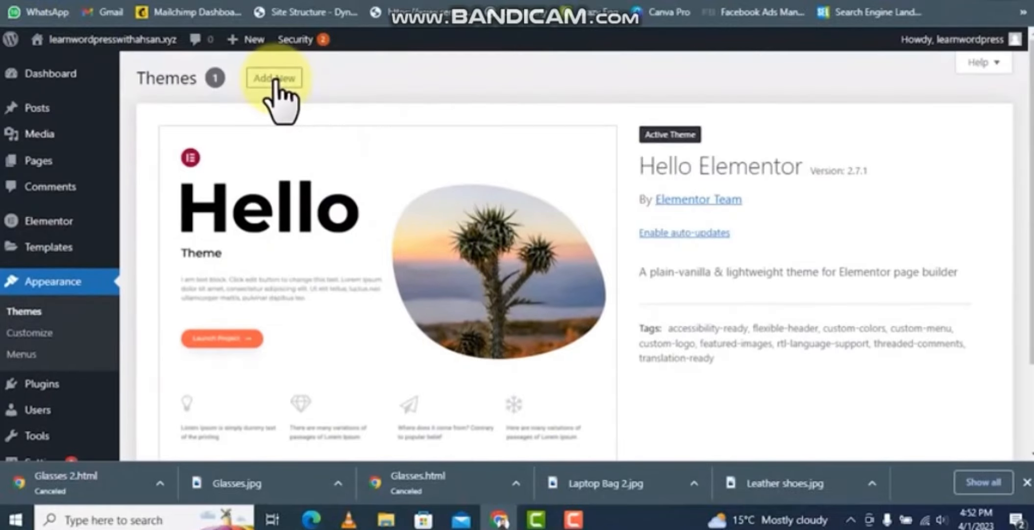
pyautogui.click(274, 80)
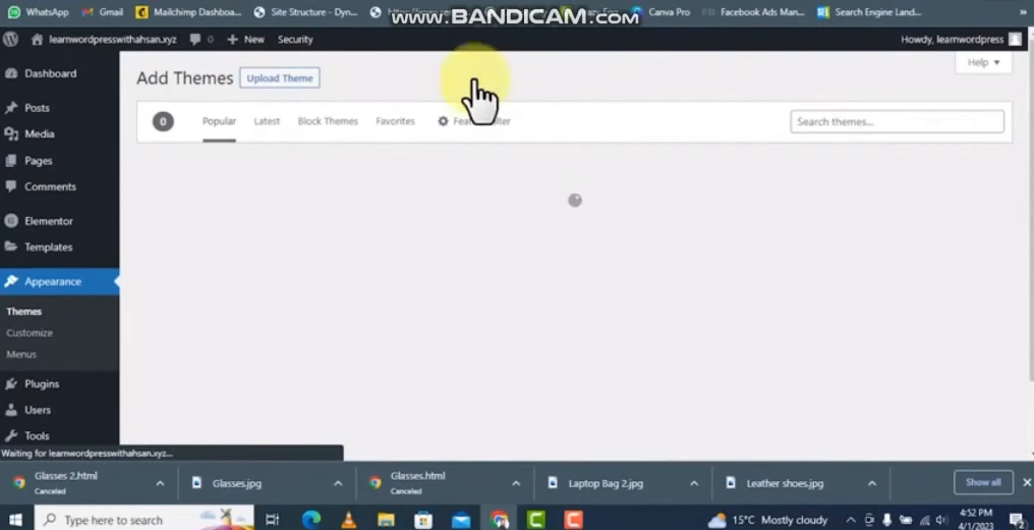
pyautogui.click(896, 120)
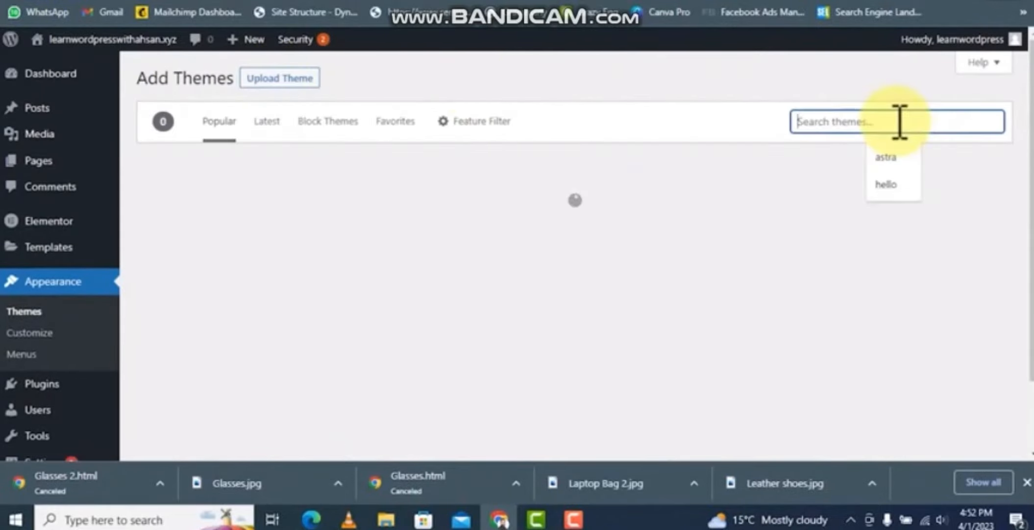
pyautogui.write('ASTRA')
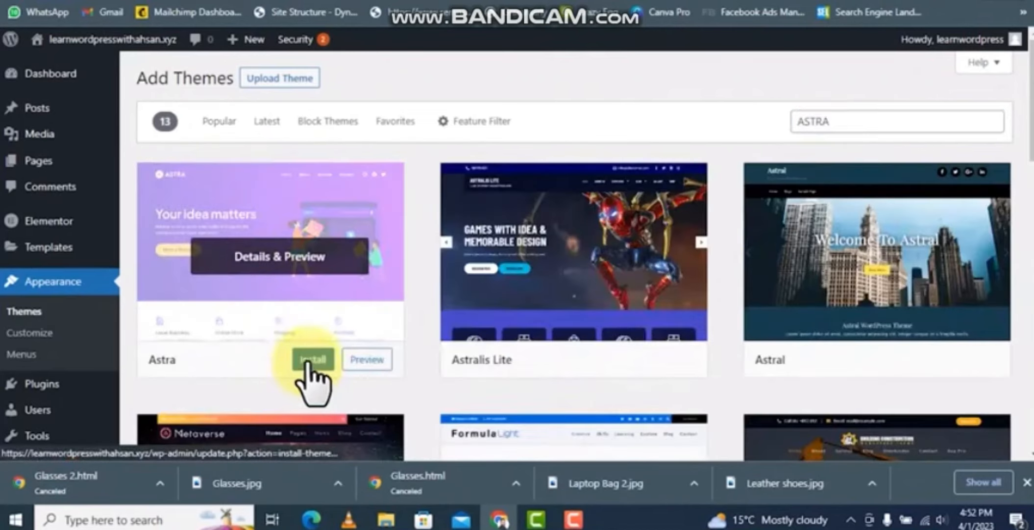
pyautogui.click(308, 361)
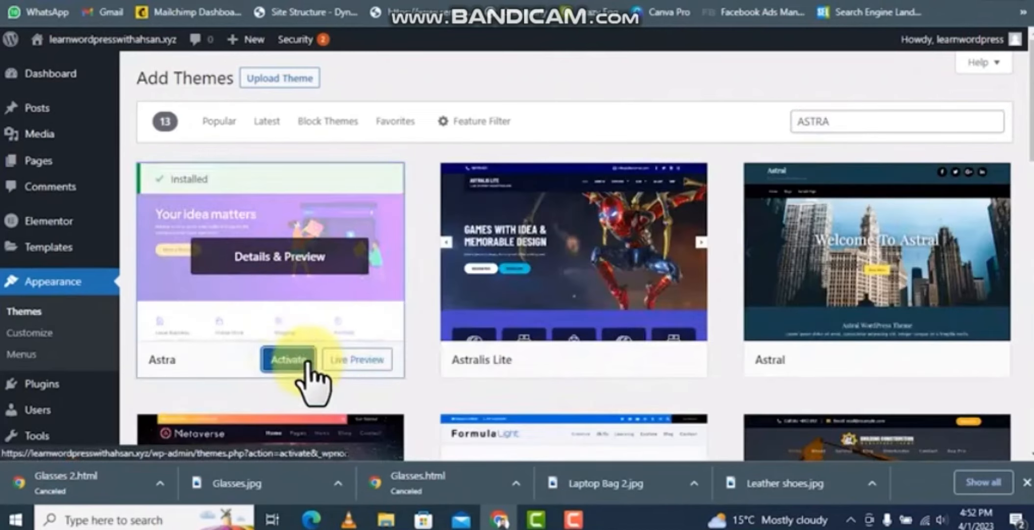
pyautogui.click(307, 365)
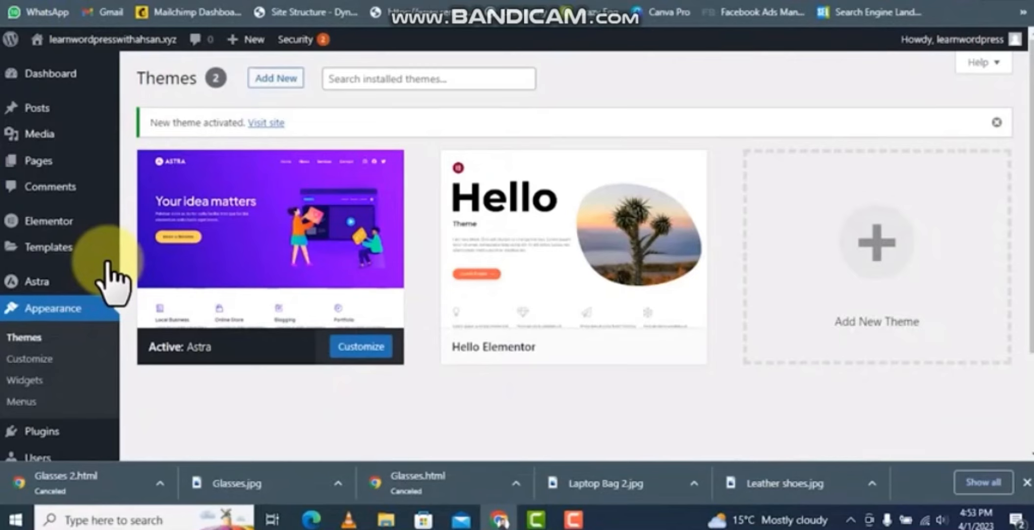
# Install the Starter Templates plugin from the Astra dashboard
pyautogui.click(42, 287)
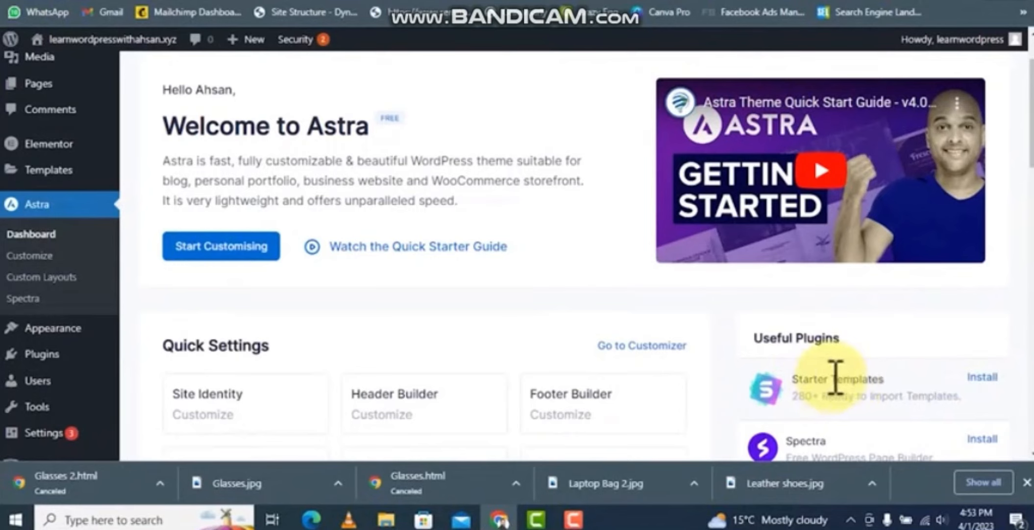
pyautogui.click(983, 377)
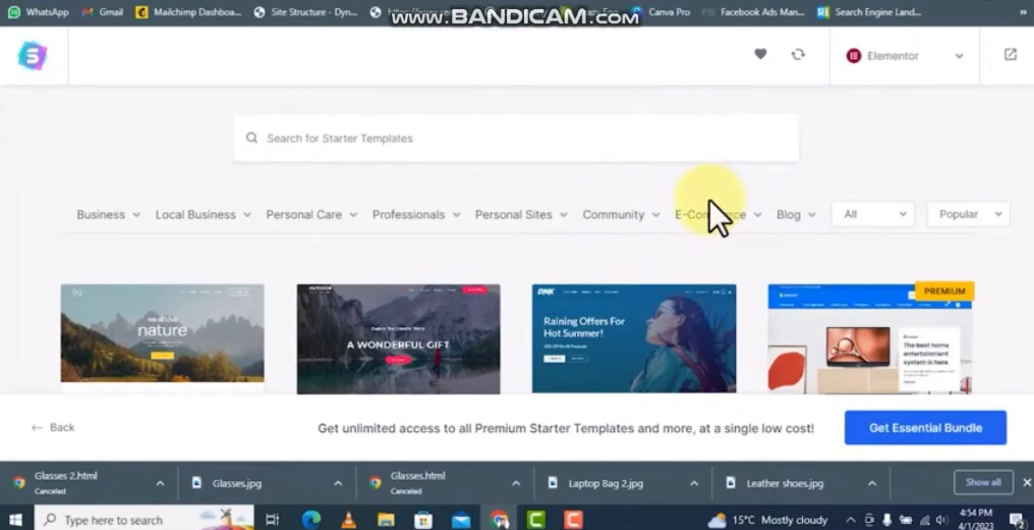
# Filter the Elementor starter templates by E-Commerce and choose the Brandstore template
pyautogui.moveTo(616, 220)
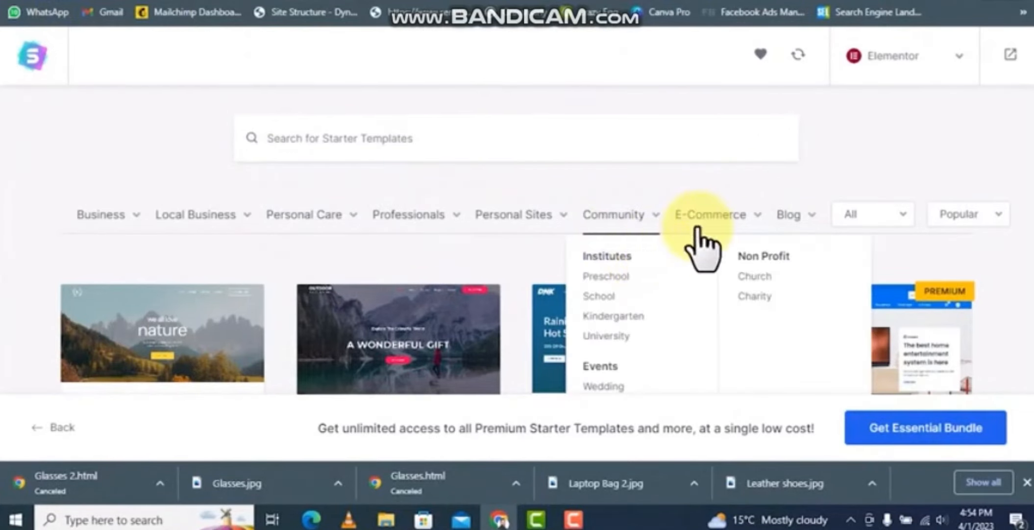
pyautogui.click(706, 220)
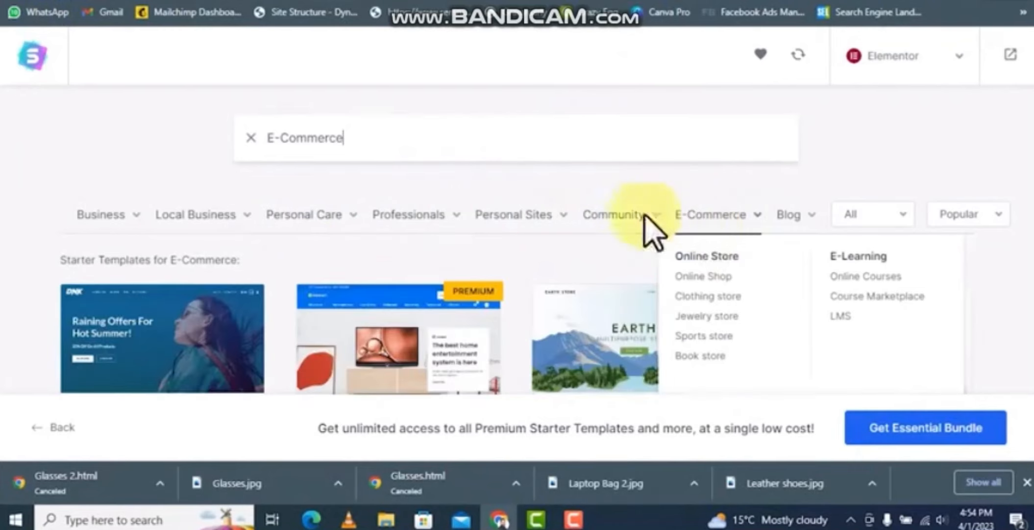
pyautogui.scroll(-4, 186, 275)
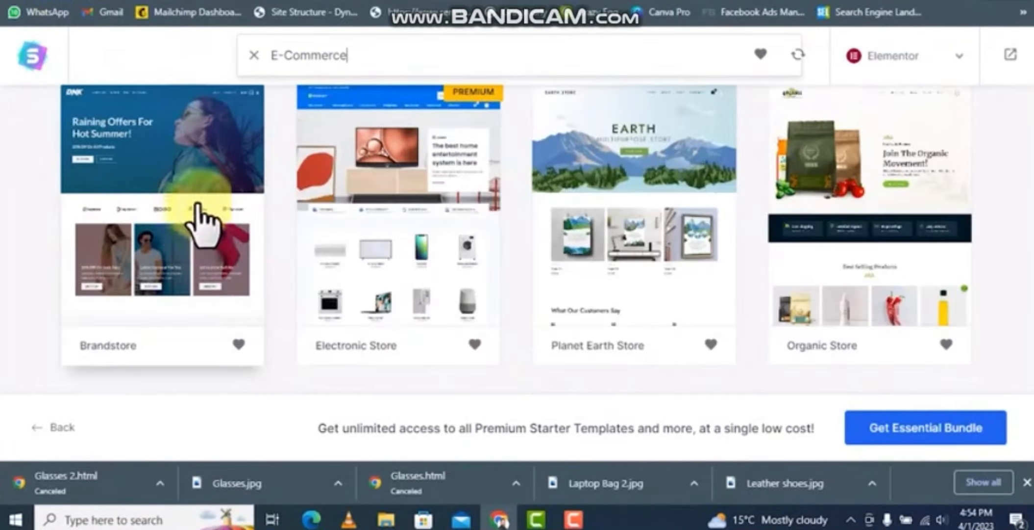
pyautogui.click(153, 243)
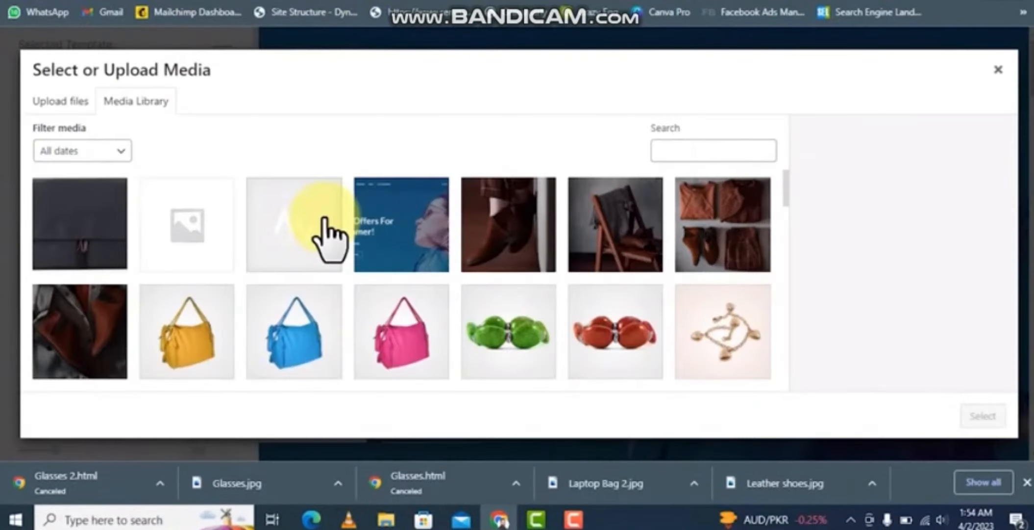
# Use Digital-Marketing.png from the media library as the site logo, set its width to 65, and continue
pyautogui.click(314, 240)
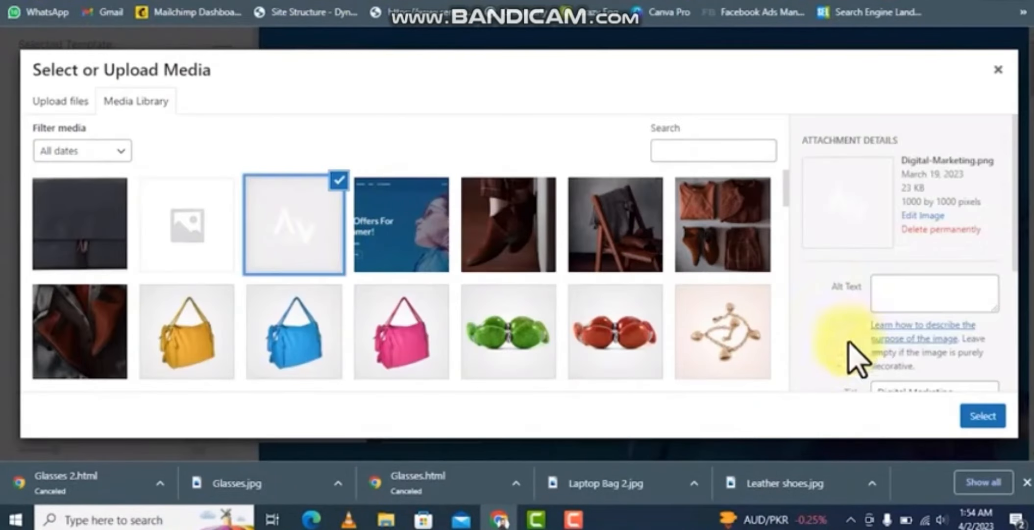
pyautogui.click(982, 416)
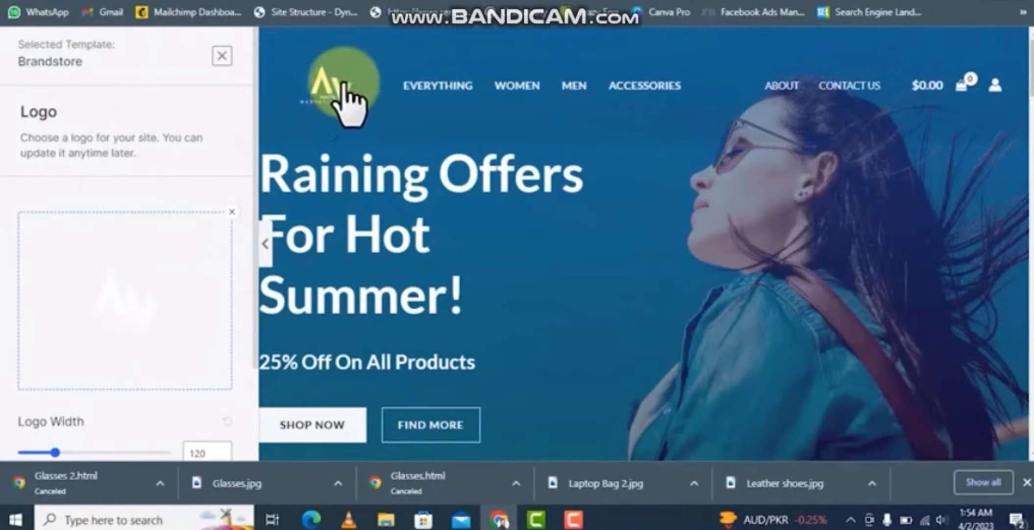
pyautogui.moveTo(101, 378)
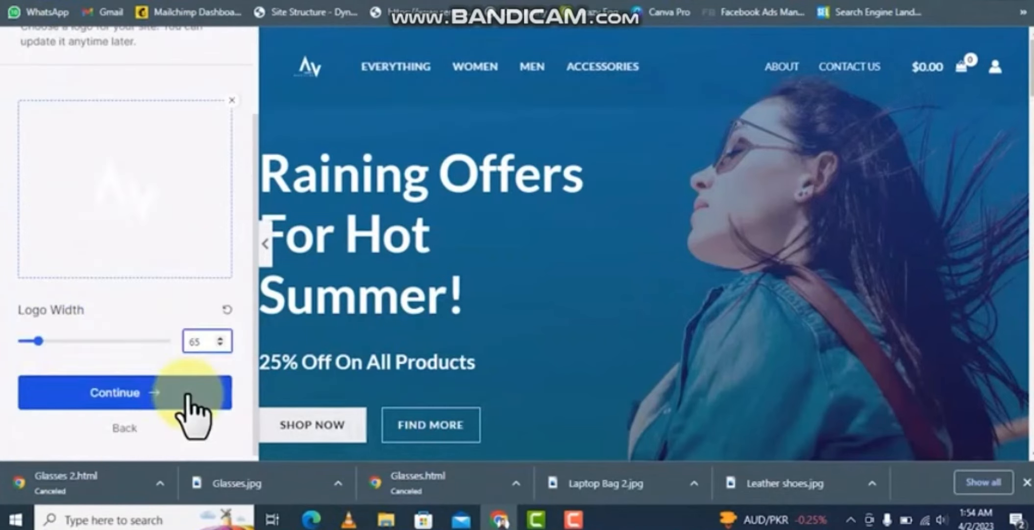
pyautogui.click(190, 397)
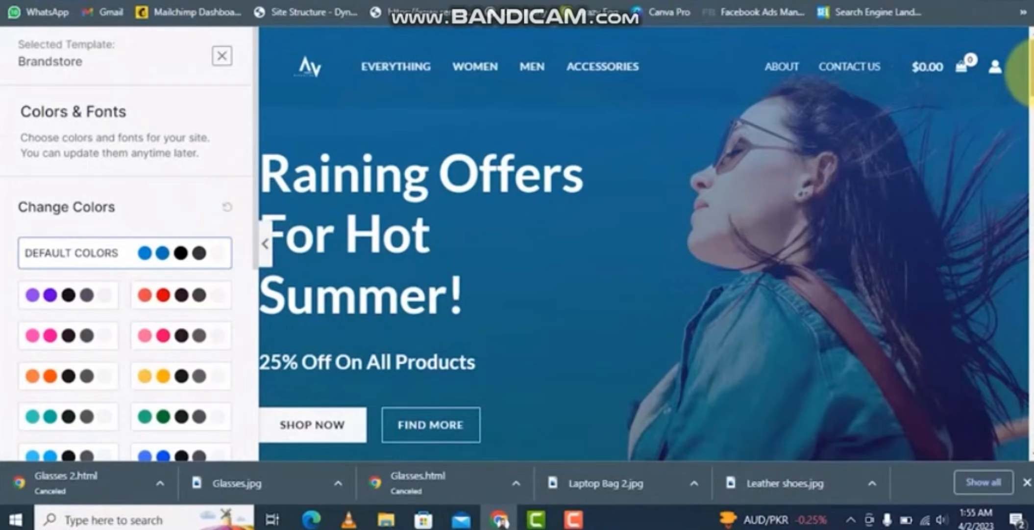
# Submit the Brandstore import with all advanced options enabled to build the website
pyautogui.scroll(-2, 275, 187)
pyautogui.scroll(-7, 250, 224)
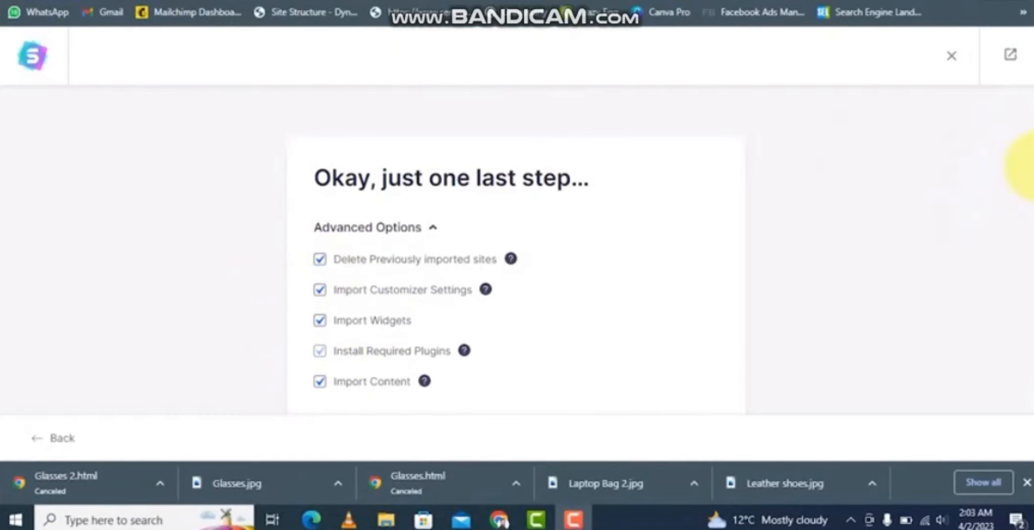
pyautogui.scroll(-2, 1028, 167)
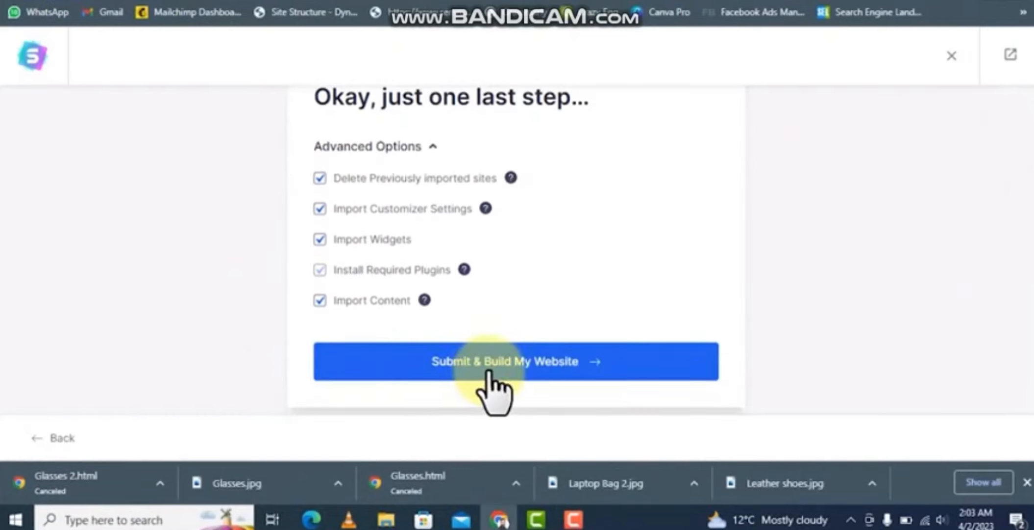
pyautogui.click(492, 380)
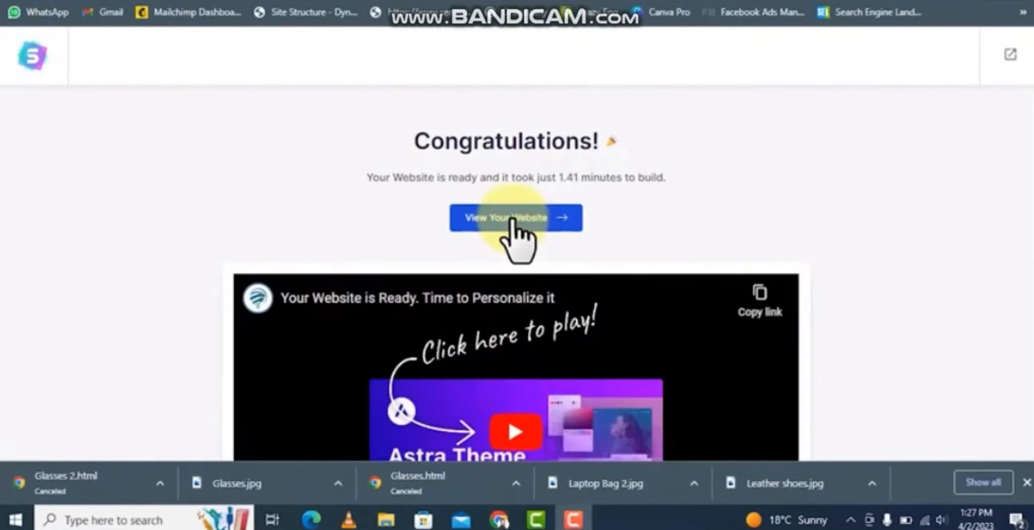
# Open the newly built website and examine the home page's banner, promotional sections and product listings
pyautogui.click(513, 218)
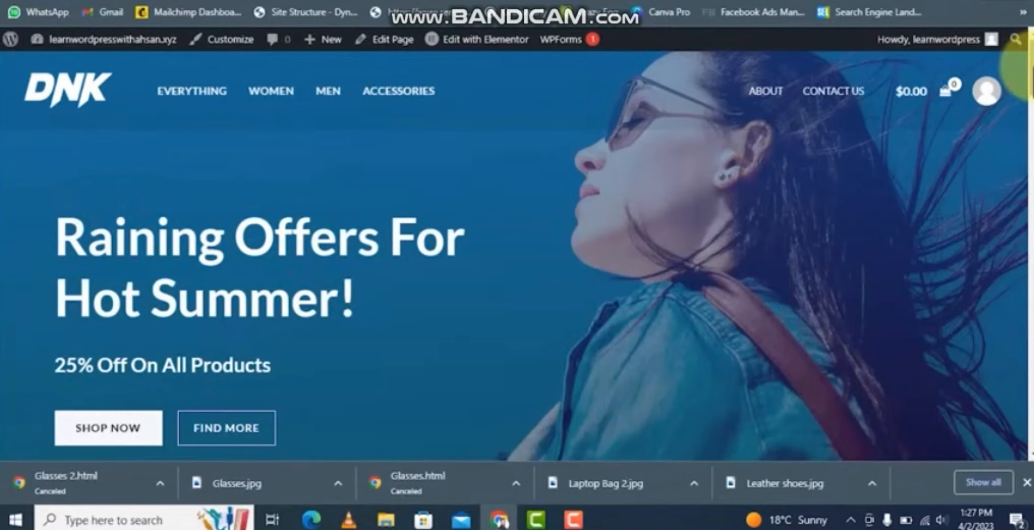
pyautogui.moveTo(1031, 74); pyautogui.dragTo(1031, 139)
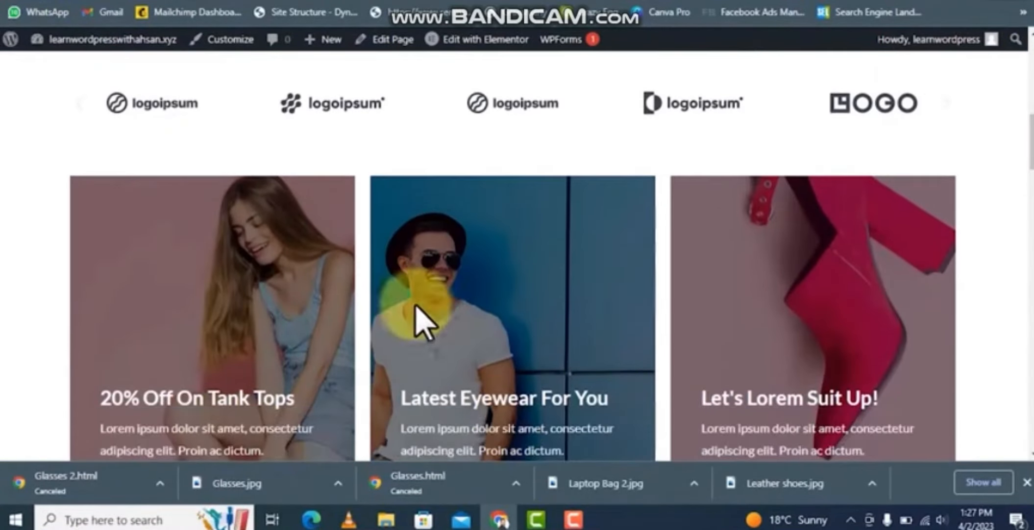
pyautogui.scroll(-2, 414, 318)
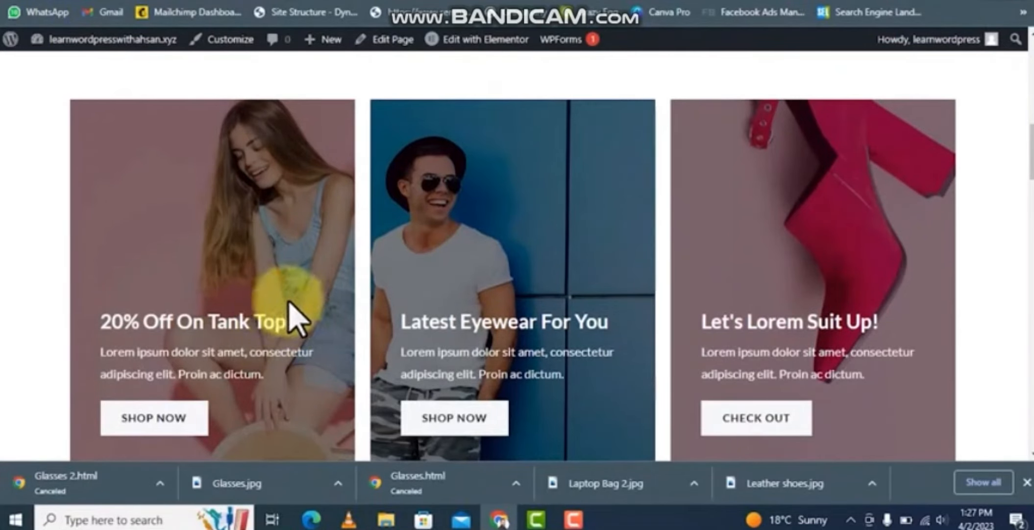
pyautogui.moveTo(1029, 167); pyautogui.dragTo(1027, 290)
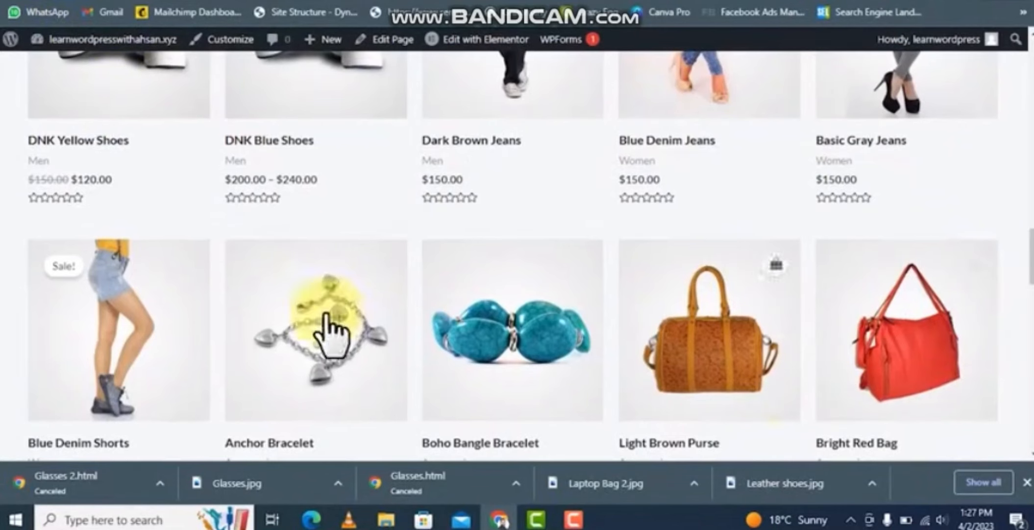
pyautogui.scroll(3, 717, 267)
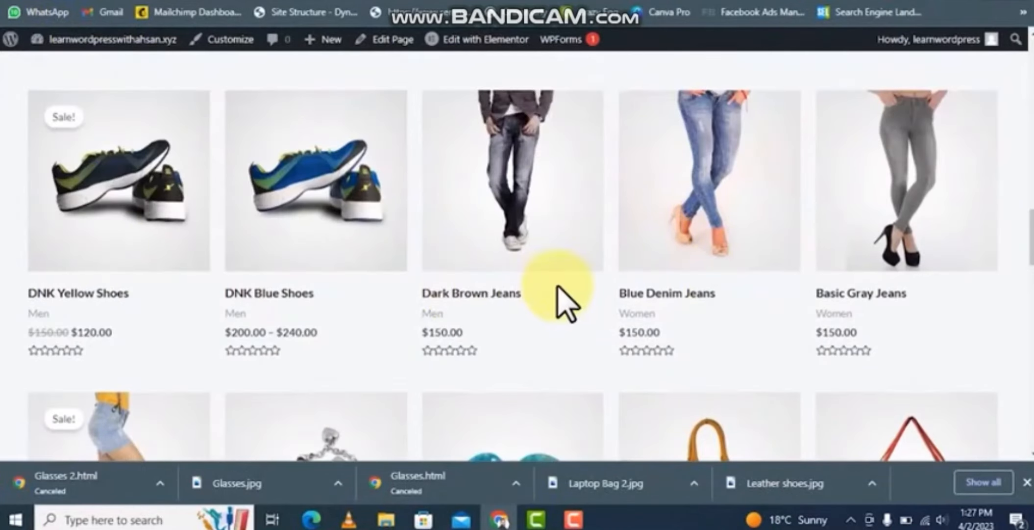
pyautogui.moveTo(1032, 245); pyautogui.dragTo(1033, 280)
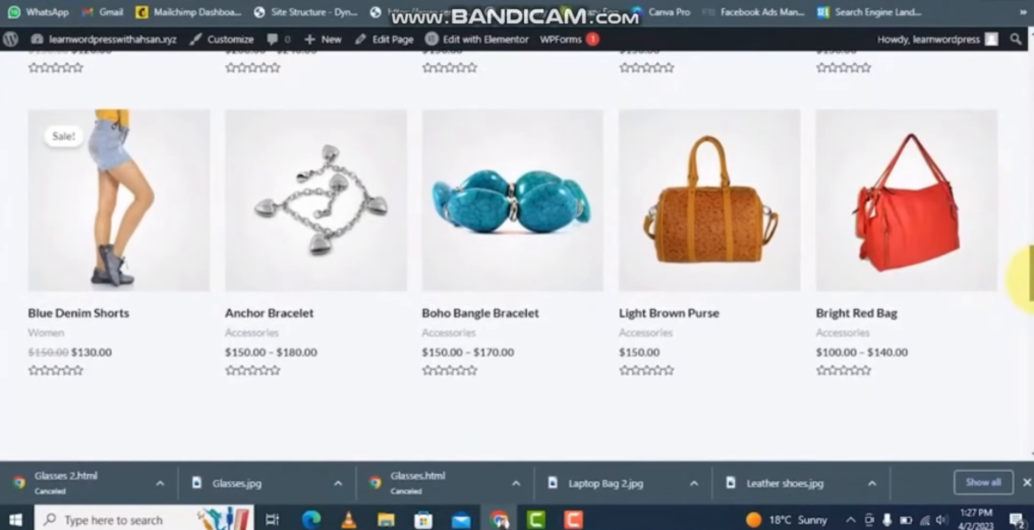
pyautogui.moveTo(1032, 281); pyautogui.dragTo(1027, 19)
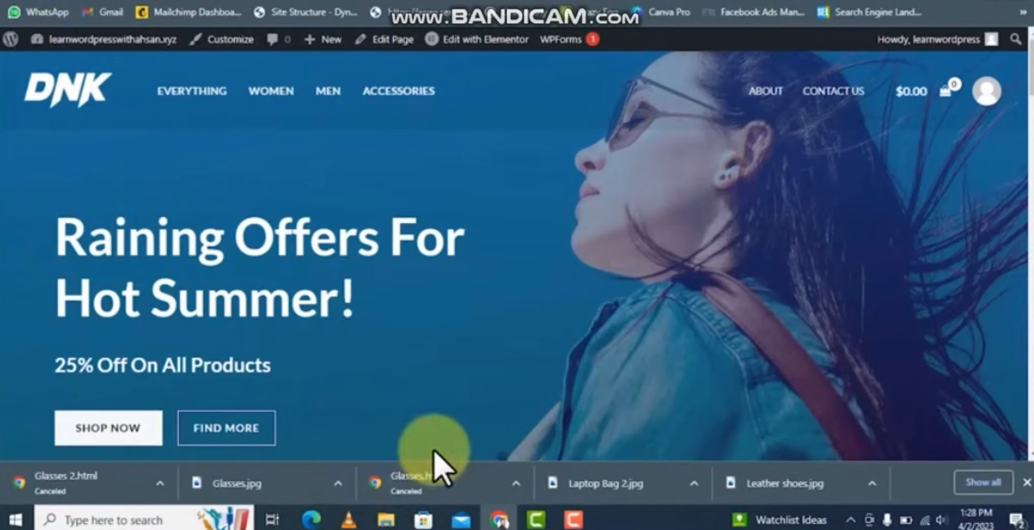
pyautogui.scroll(-10, 517, 243)
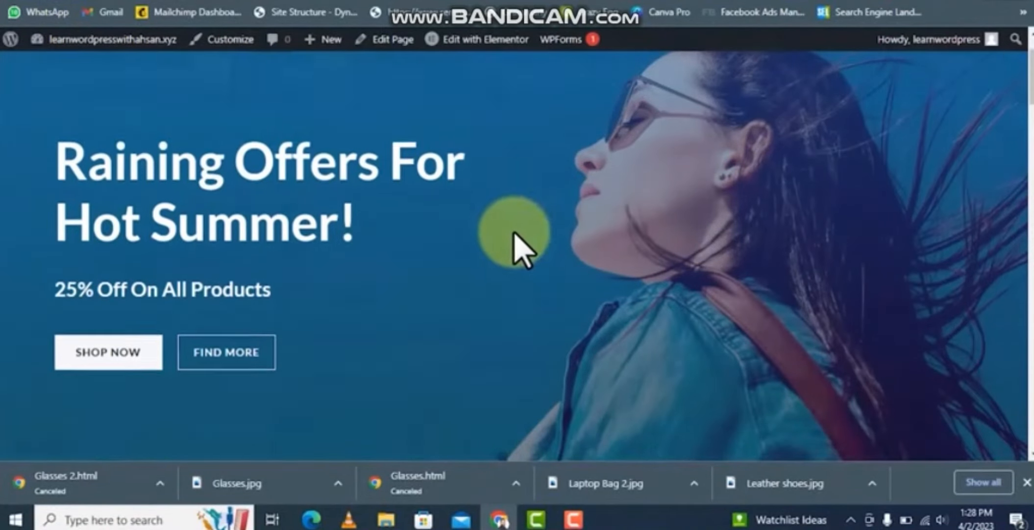
pyautogui.scroll(-3, 520, 299)
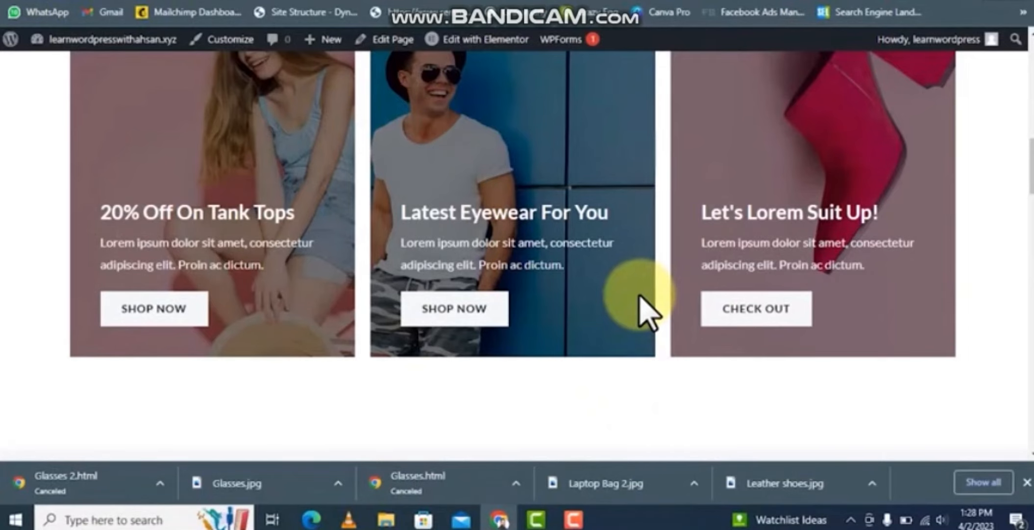
pyautogui.moveTo(1032, 160); pyautogui.dragTo(684, 305)
pyautogui.scroll(5, 684, 305)
pyautogui.scroll(-5, 504, 277)
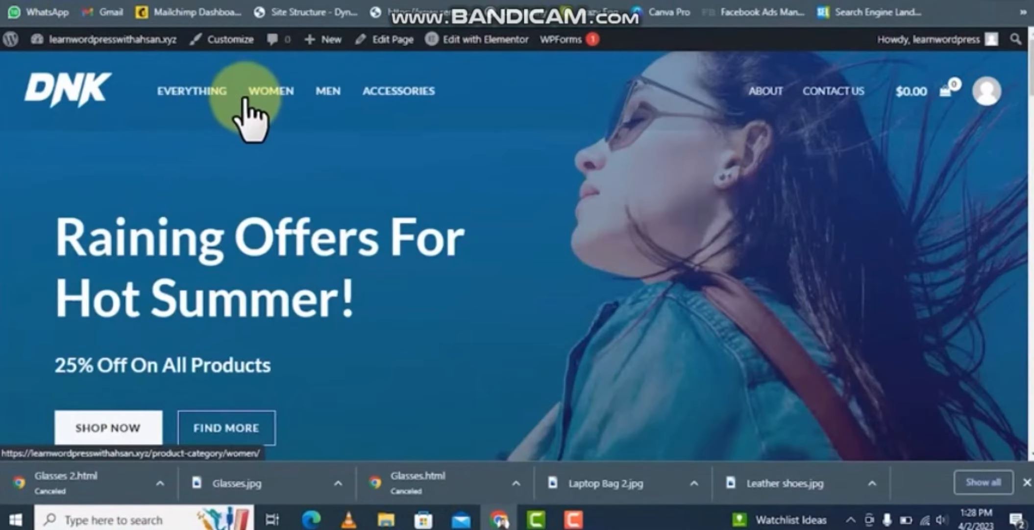
# Return from the live site to the WordPress admin dashboard
pyautogui.moveTo(139, 58)
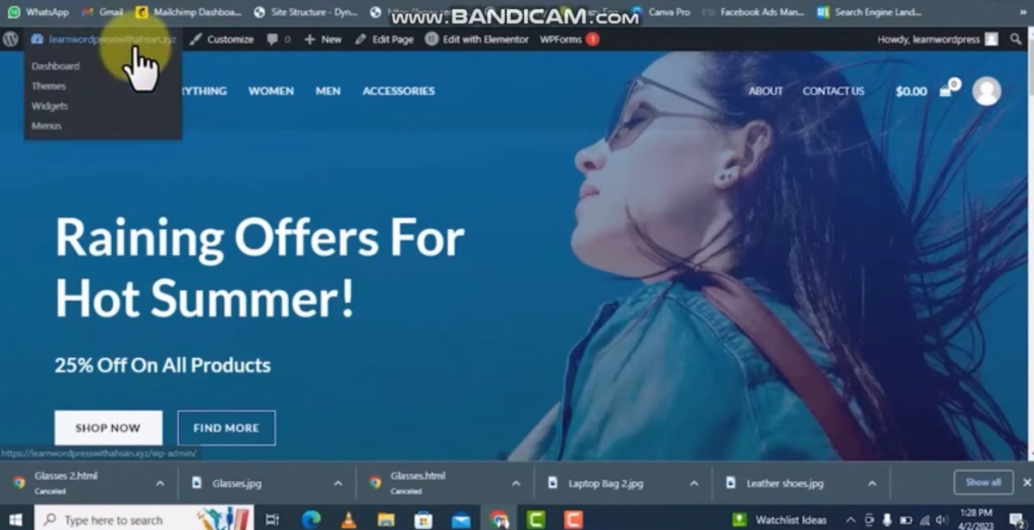
pyautogui.click(78, 66)
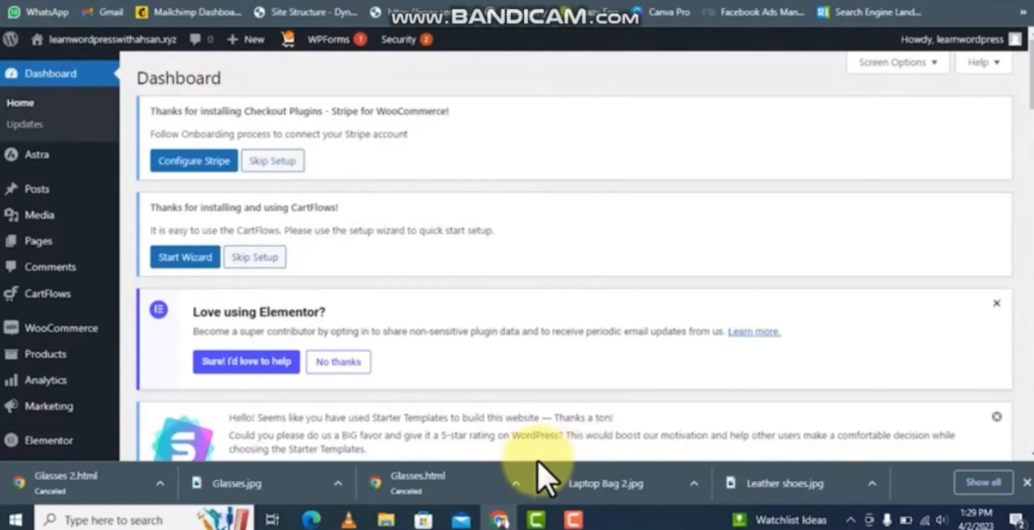
pyautogui.moveTo(60, 330)
pyautogui.scroll(-3, 60, 330)
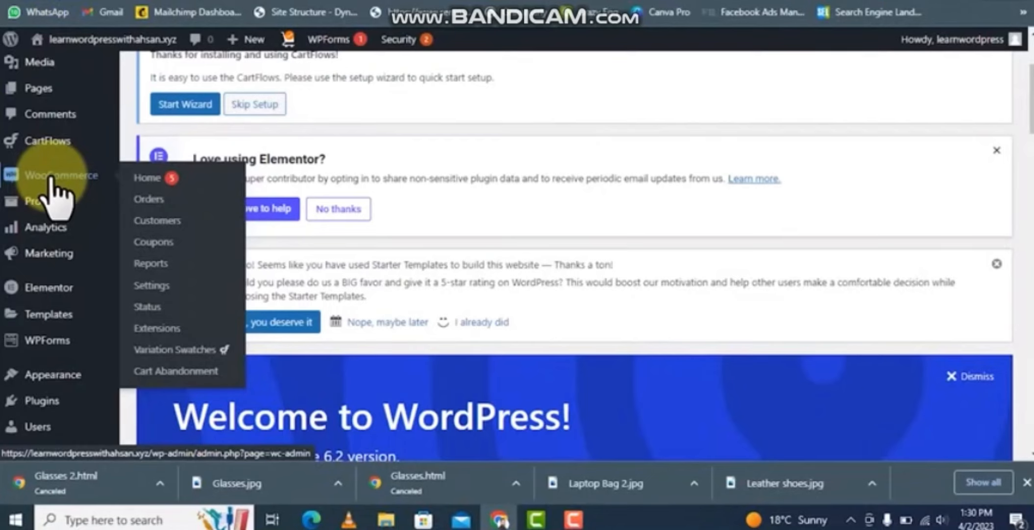
pyautogui.moveTo(45, 227)
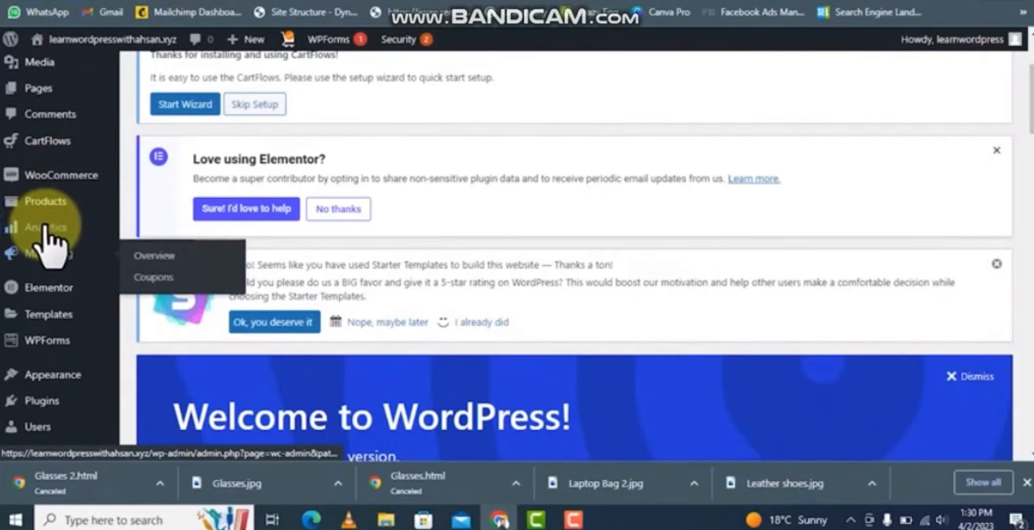
pyautogui.moveTo(74, 257)
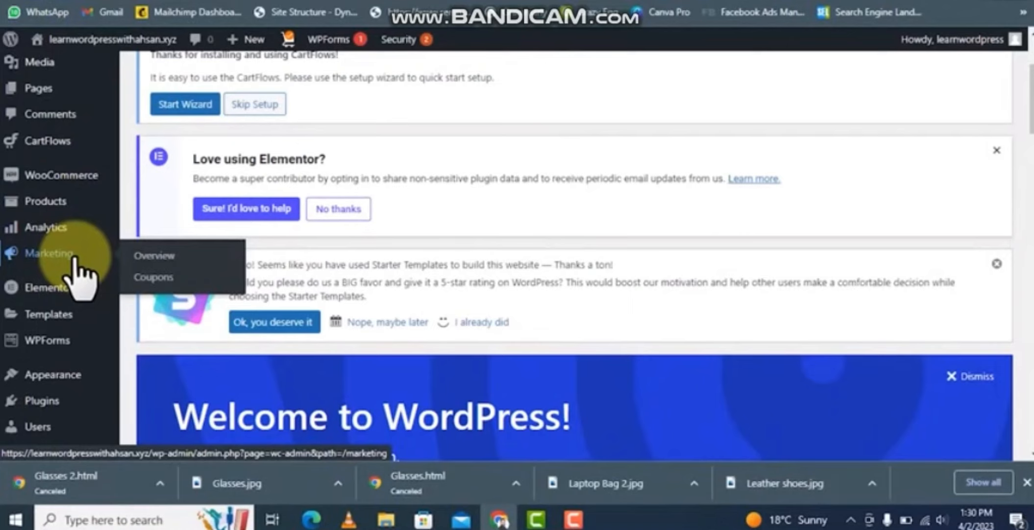
pyautogui.moveTo(78, 178)
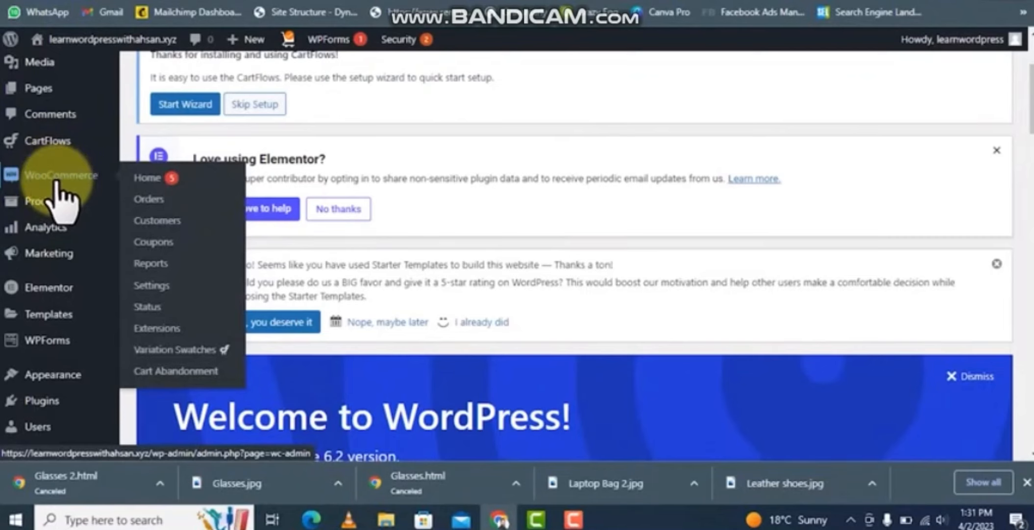
# Open the product categories page and examine the existing categories and the form for adding a new one
pyautogui.moveTo(47, 209)
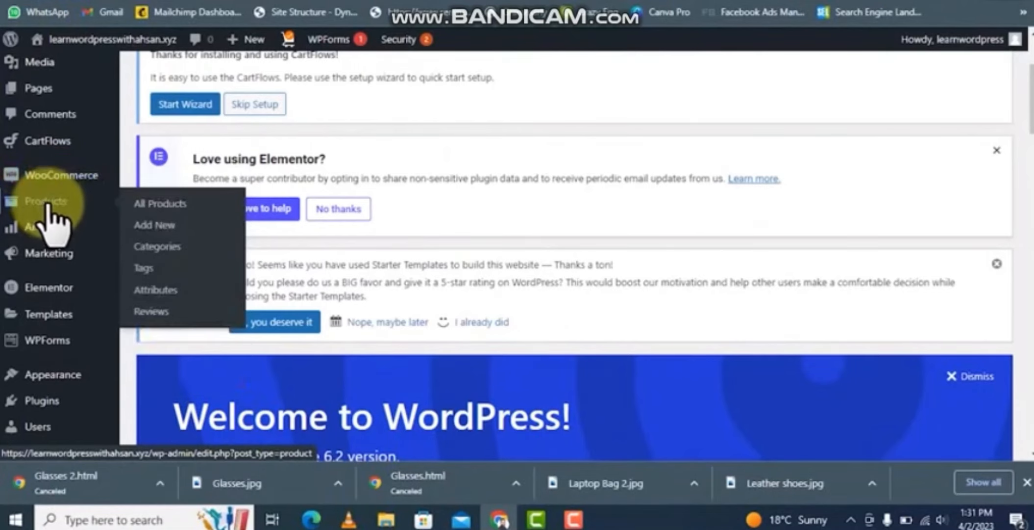
pyautogui.click(166, 247)
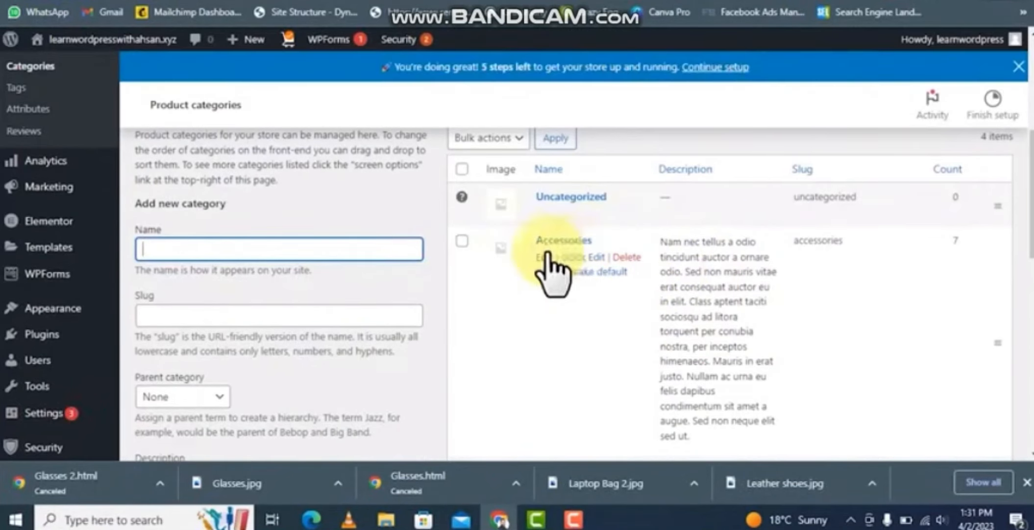
pyautogui.scroll(-2, 748, 317)
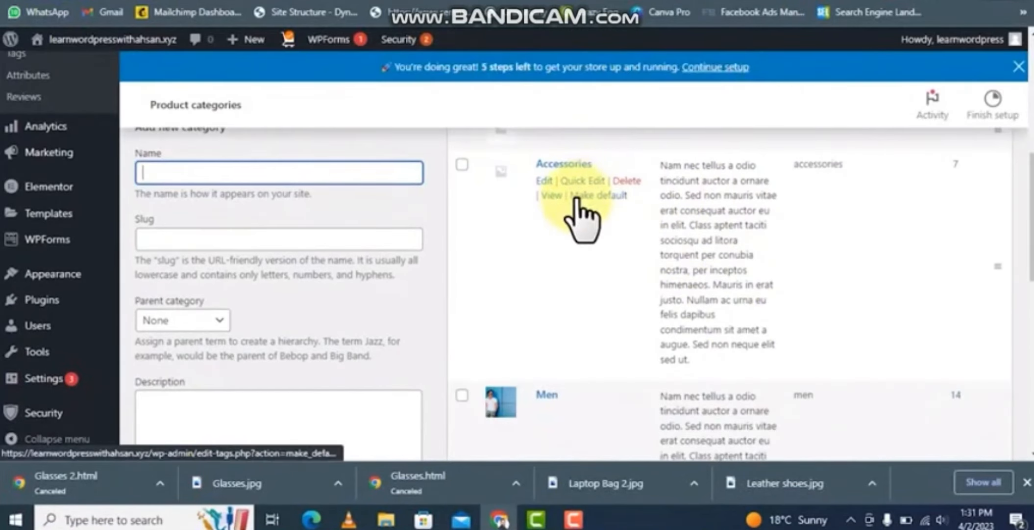
pyautogui.scroll(-8, 612, 278)
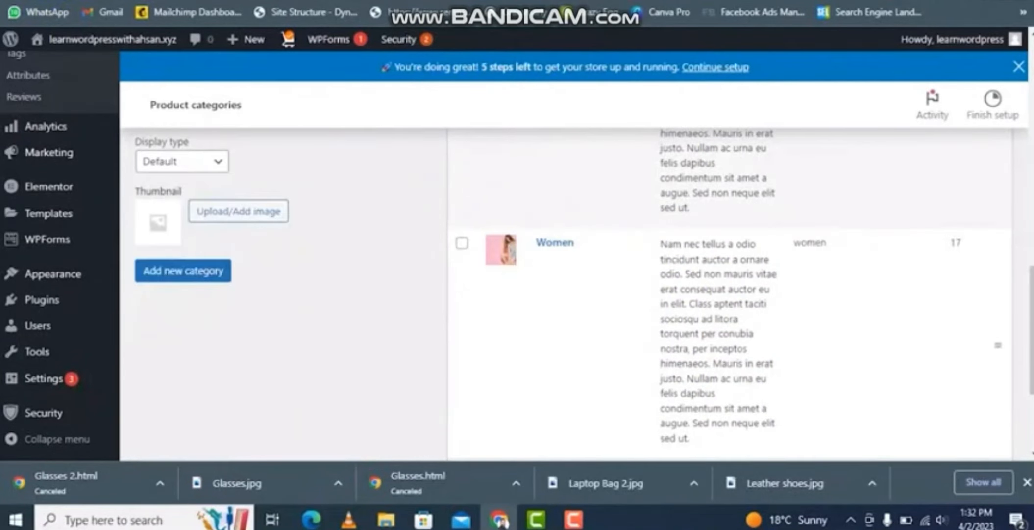
pyautogui.moveTo(29, 40)
pyautogui.click(69, 79)
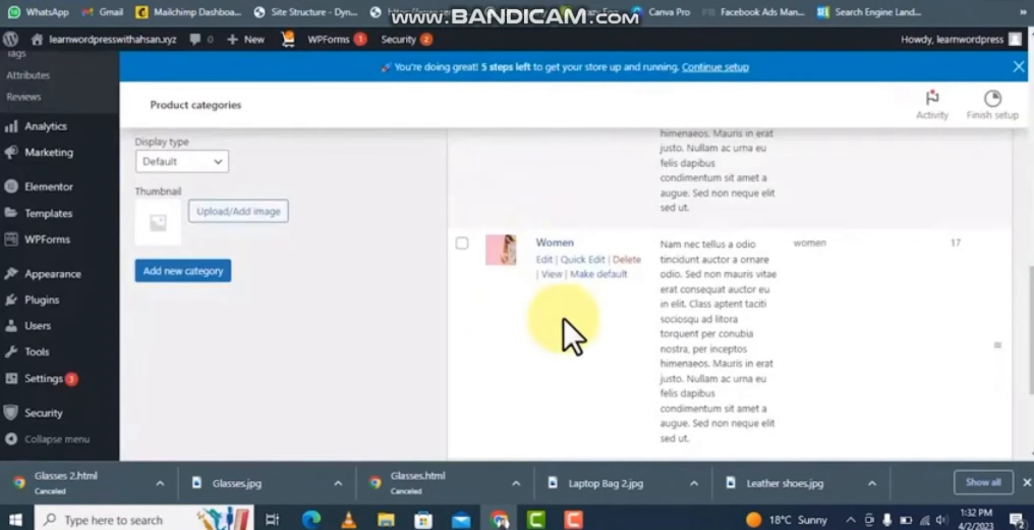
pyautogui.scroll(6, 554, 312)
pyautogui.scroll(2, 619, 296)
pyautogui.scroll(-3, 628, 323)
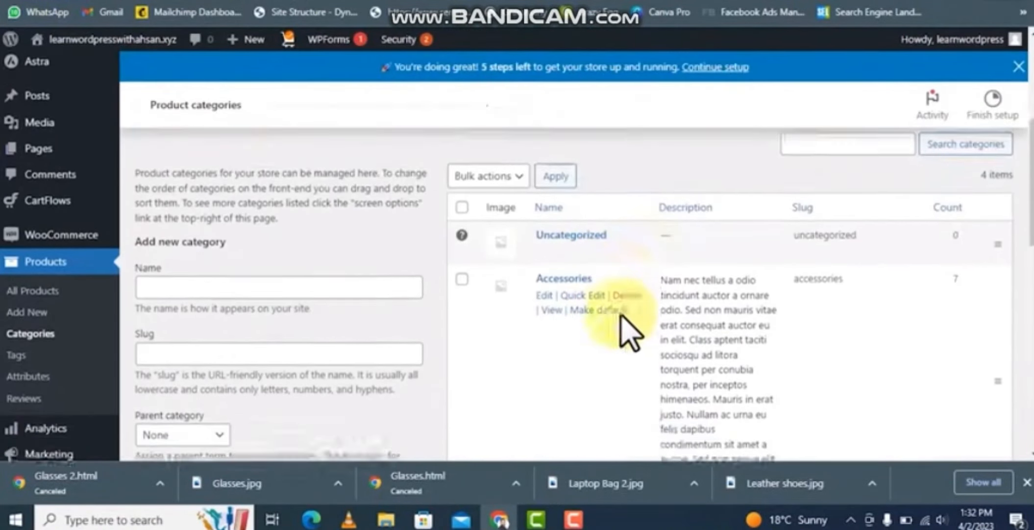
pyautogui.scroll(-5, 623, 343)
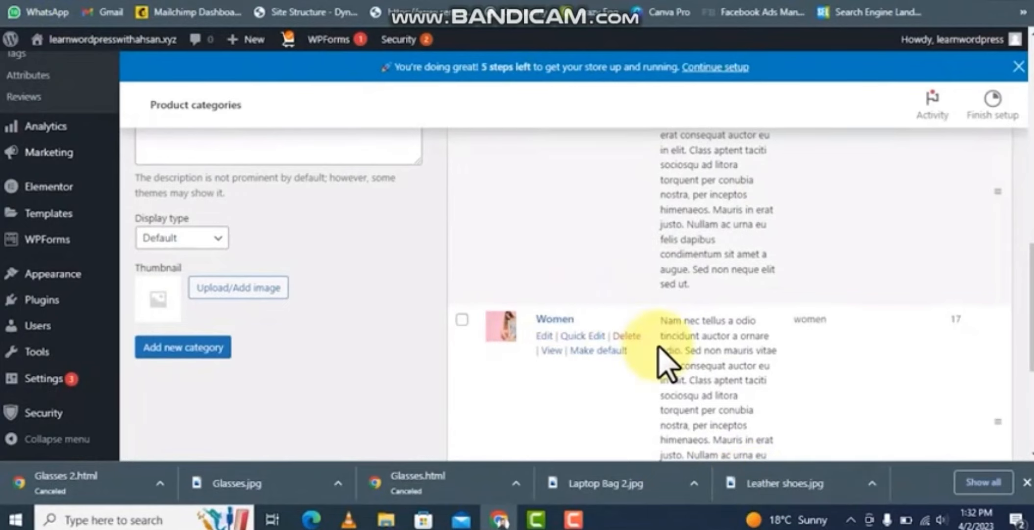
pyautogui.scroll(5, 670, 360)
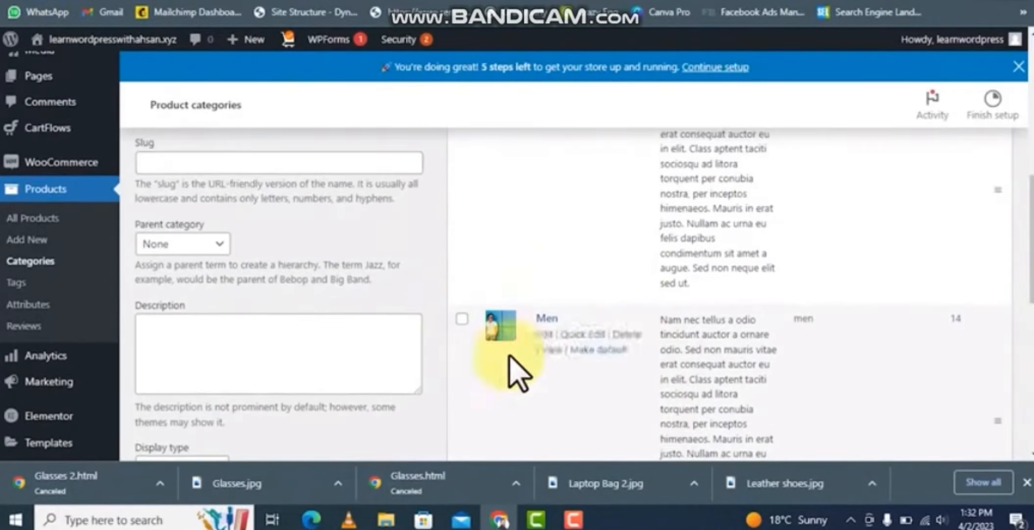
pyautogui.scroll(2, 677, 318)
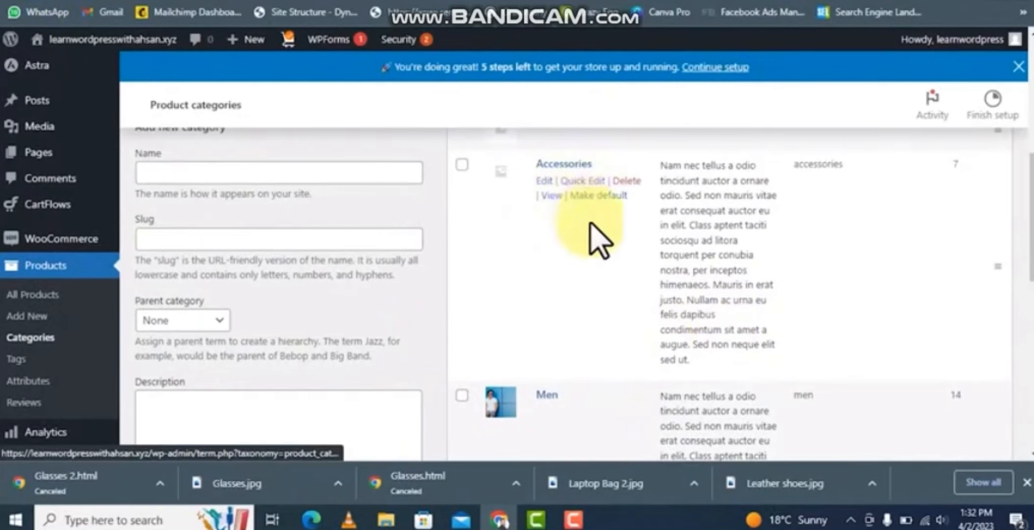
# Rename the Accessories category to Glasses with the slug glasses, update it, and return to the product categories list
pyautogui.click(545, 181)
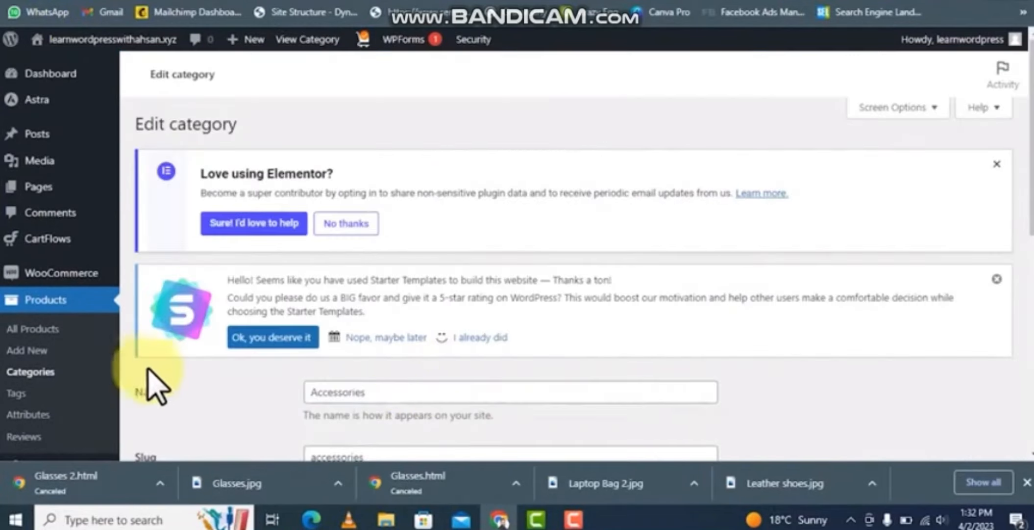
pyautogui.doubleClick(339, 392)
pyautogui.write('Glasses')
pyautogui.scroll(-6, 491, 318)
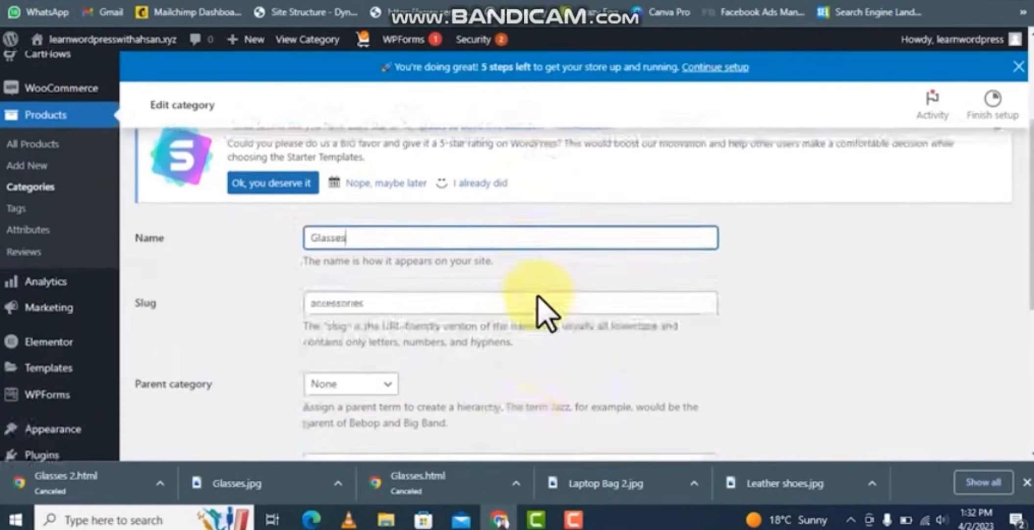
pyautogui.moveTo(383, 182); pyautogui.dragTo(86, 169)
pyautogui.write('glassess')
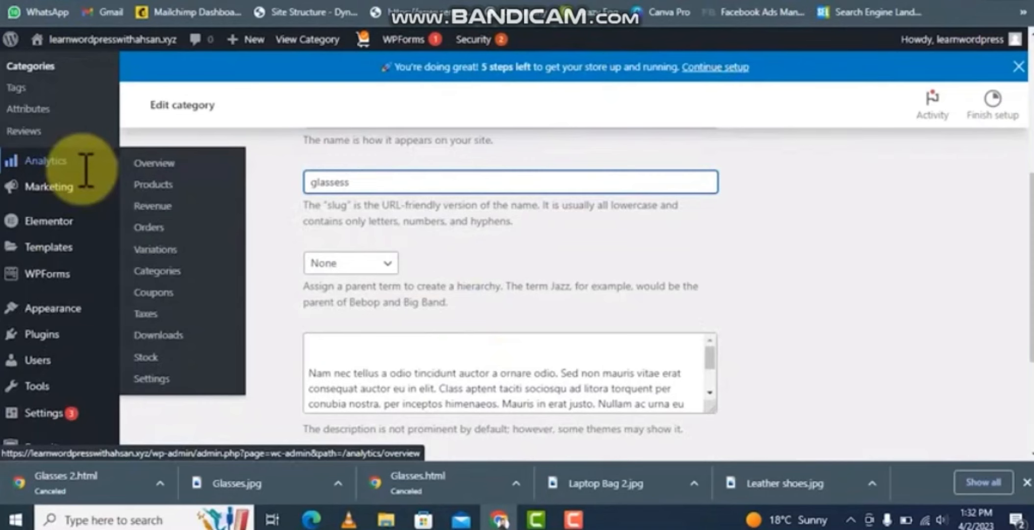
pyautogui.scroll(-4, 471, 211)
pyautogui.moveTo(479, 192); pyautogui.dragTo(324, 153)
pyautogui.click(512, 190)
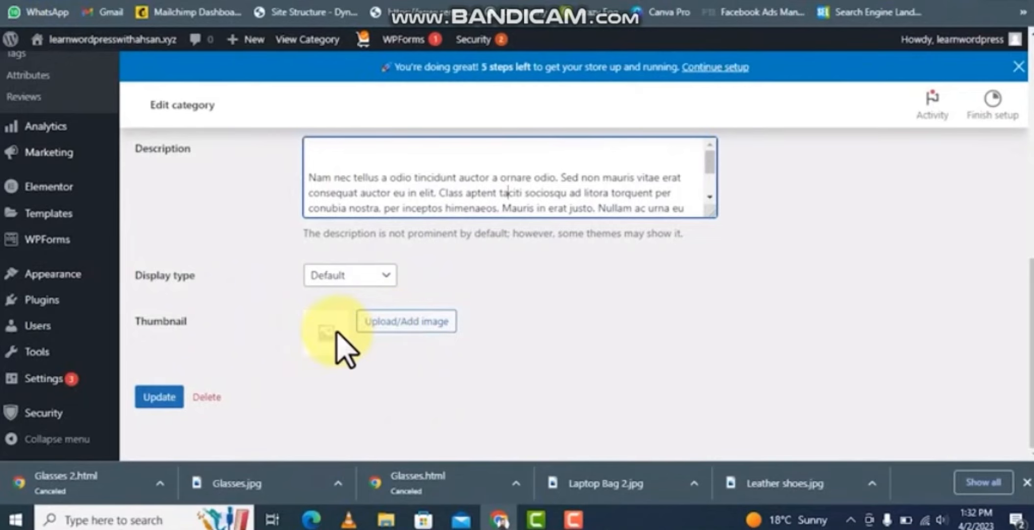
pyautogui.click(159, 396)
pyautogui.click(46, 372)
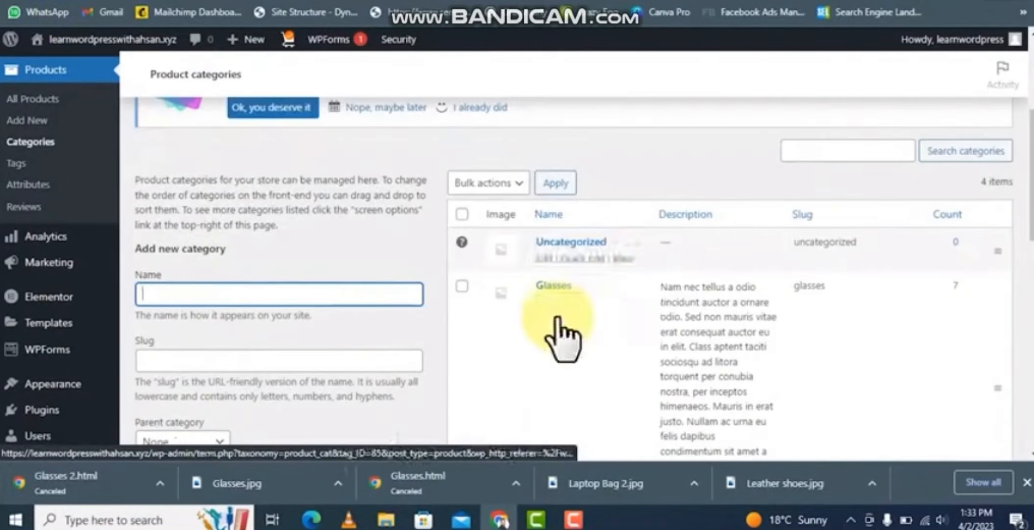
# Rename the Men category to Laptop Bags, replace its slug with a suggested entry beginning with "ba", and update it
pyautogui.scroll(-2, 569, 363)
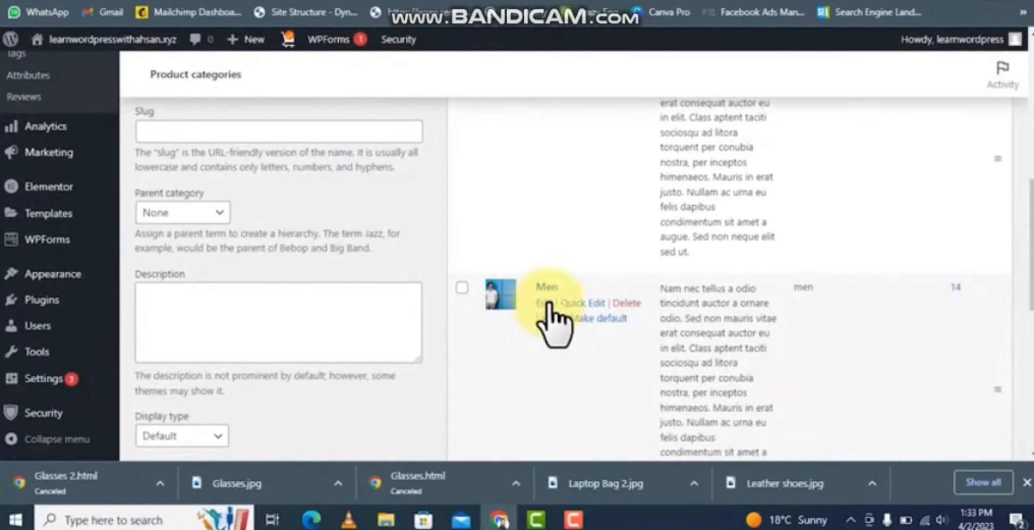
pyautogui.click(547, 304)
pyautogui.write('Laptop')
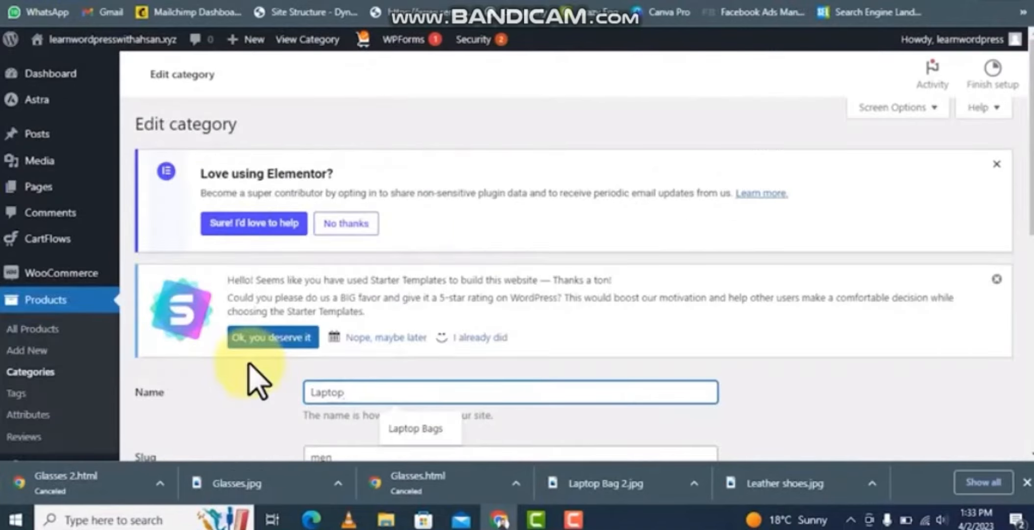
pyautogui.click(408, 432)
pyautogui.scroll(-3, 408, 432)
pyautogui.moveTo(339, 335); pyautogui.dragTo(214, 334)
pyautogui.write('ba')
pyautogui.click(397, 370)
pyautogui.scroll(-7, 431, 344)
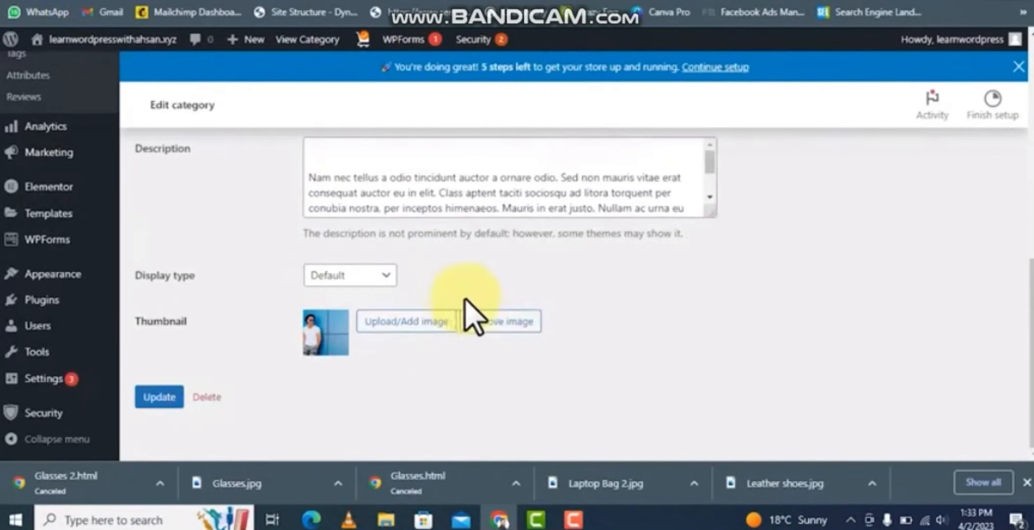
pyautogui.click(159, 397)
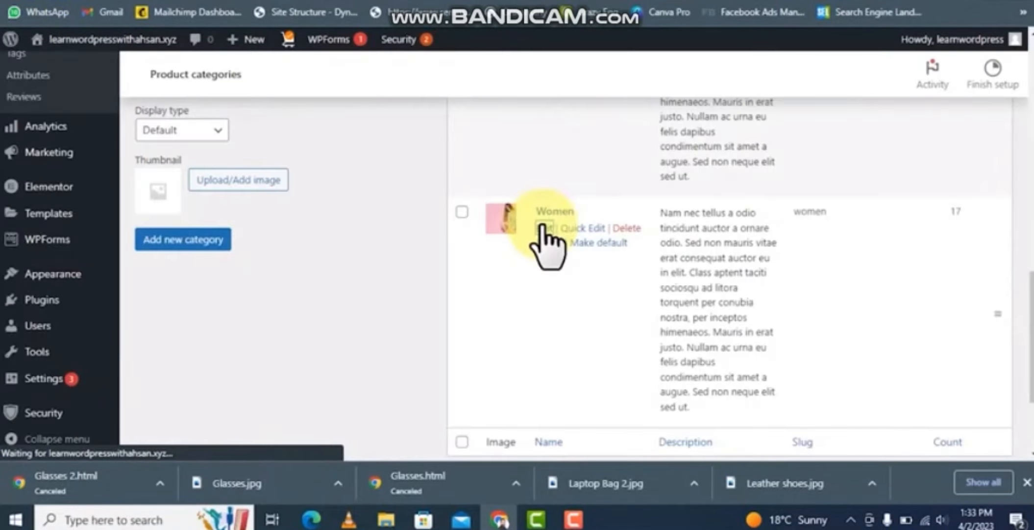
# Rename the Women category to Shoes, set its slug to shoes, and save the category
pyautogui.click(544, 228)
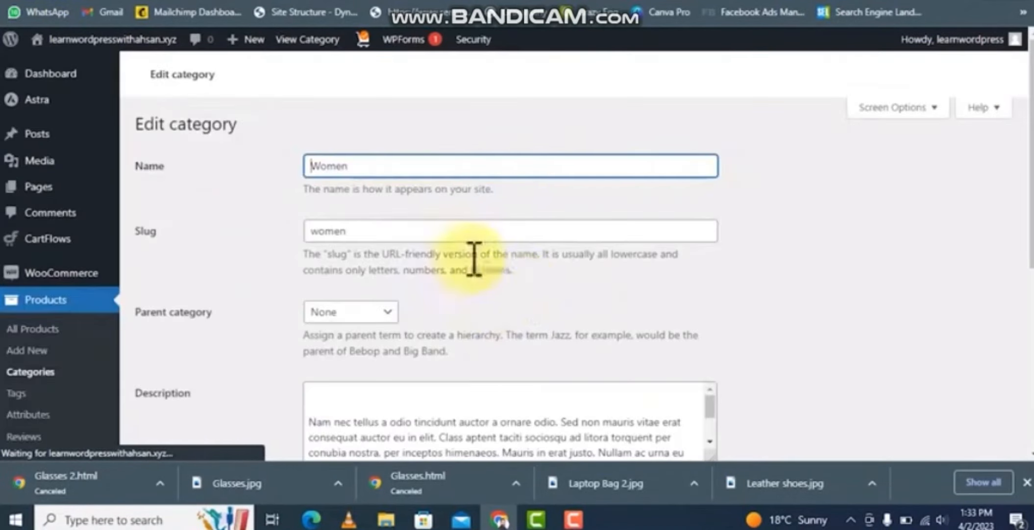
pyautogui.moveTo(358, 392); pyautogui.dragTo(239, 390)
pyautogui.write('Sh')
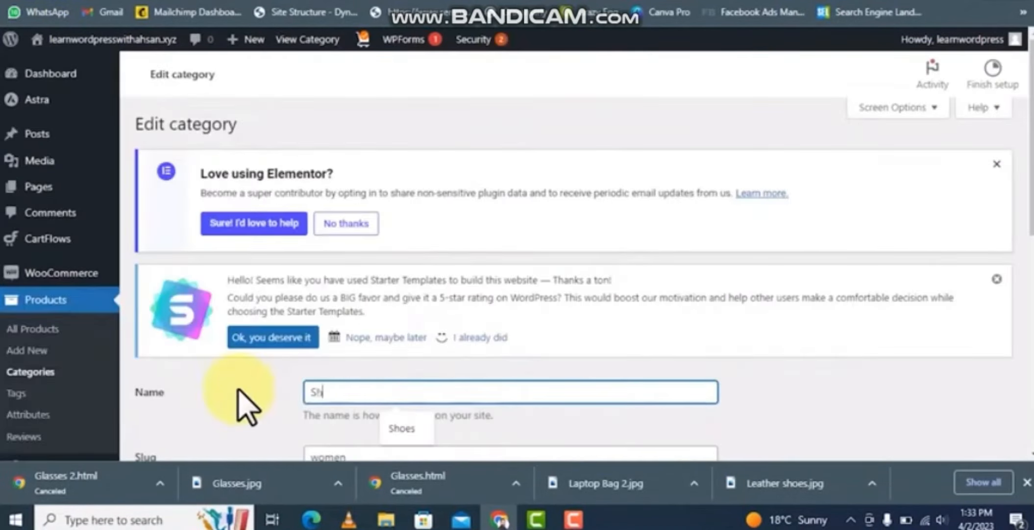
pyautogui.write('oes')
pyautogui.scroll(-5, 455, 259)
pyautogui.moveTo(323, 259); pyautogui.dragTo(164, 245)
pyautogui.write('s')
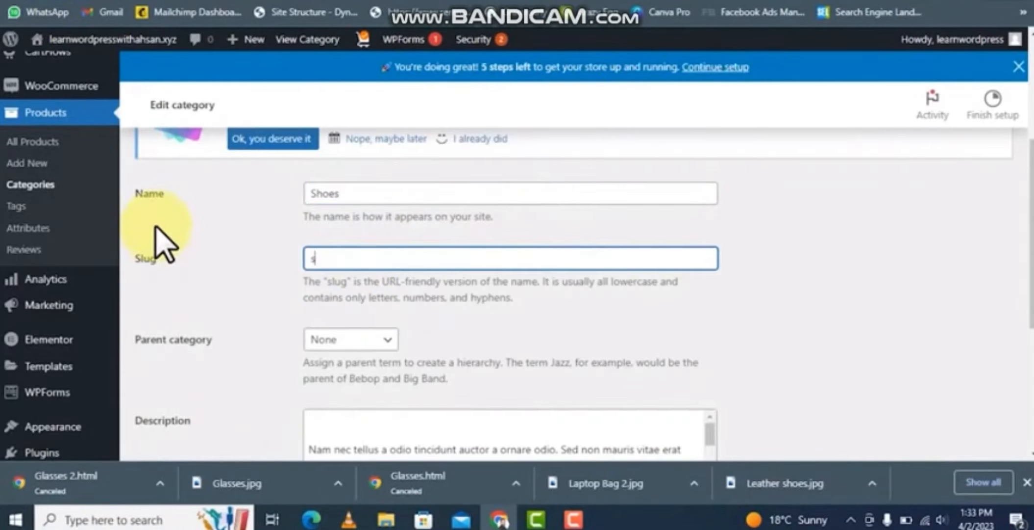
pyautogui.write('hoes')
pyautogui.scroll(-5, 343, 343)
pyautogui.press('Return')
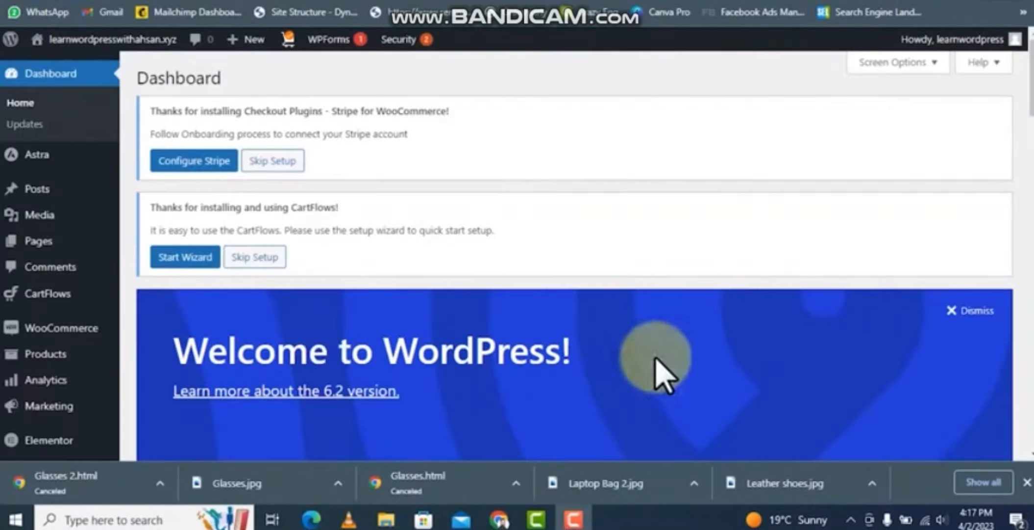
# Open the WooCommerce general settings and set the store's Country / State to Pakistan — Khyber Pakhtunkhwa
pyautogui.moveTo(64, 299)
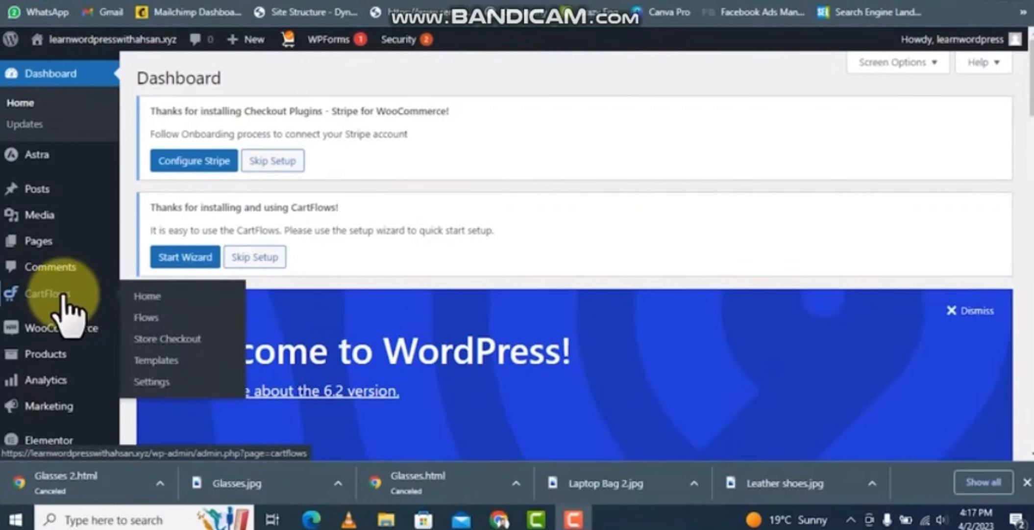
pyautogui.scroll(-3, 68, 314)
pyautogui.moveTo(57, 179)
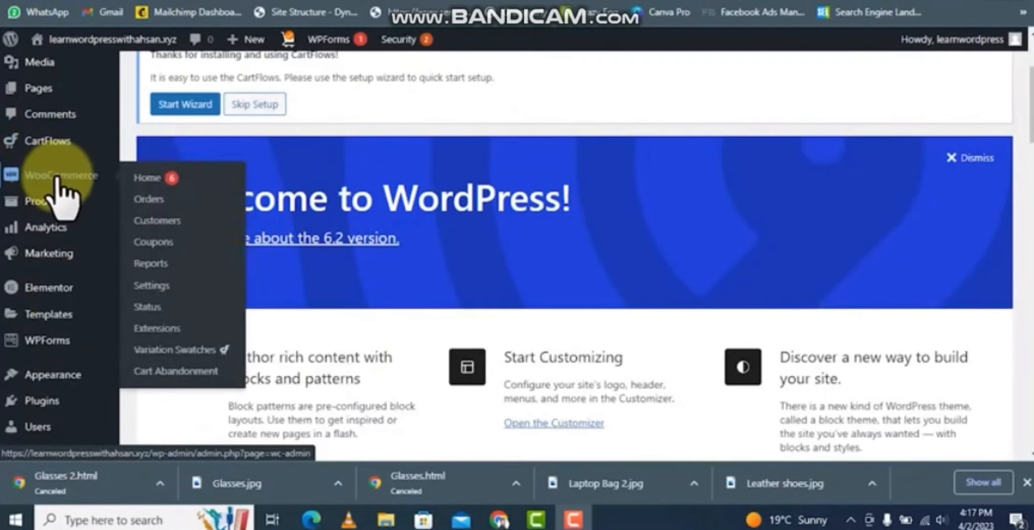
pyautogui.click(152, 287)
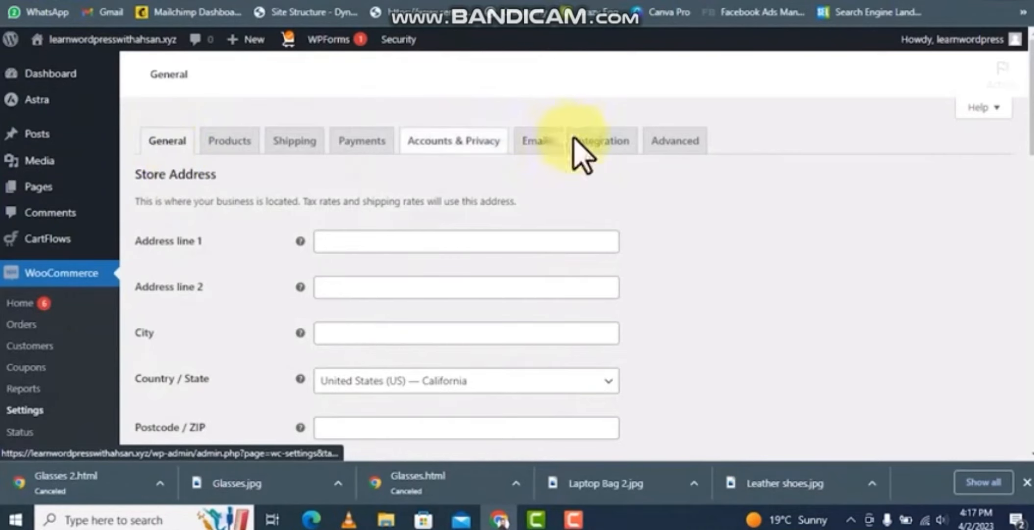
pyautogui.scroll(-3, 370, 265)
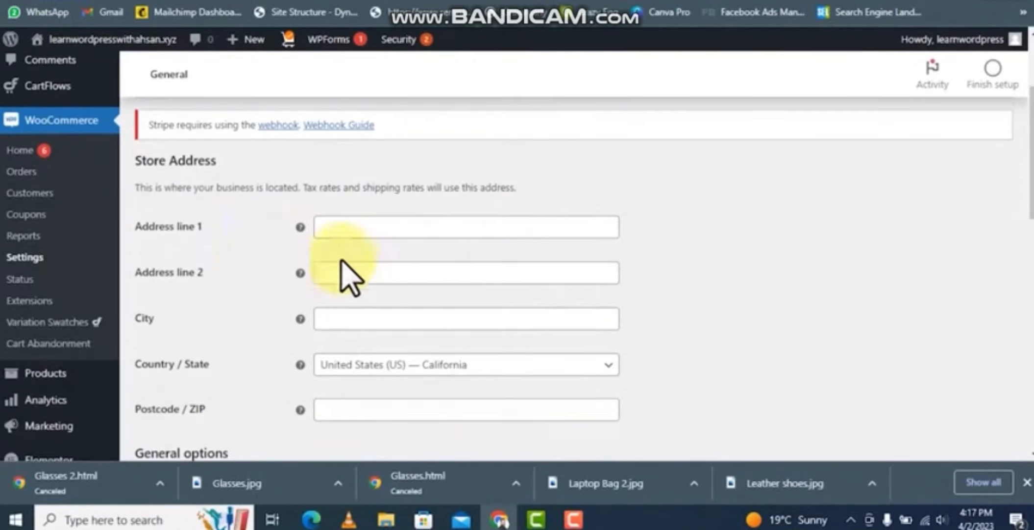
pyautogui.click(386, 226)
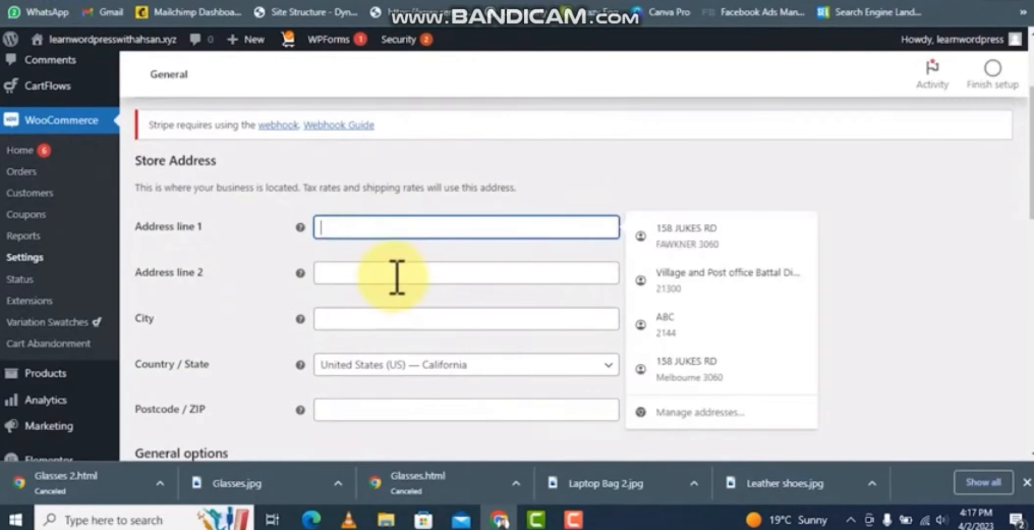
pyautogui.click(356, 318)
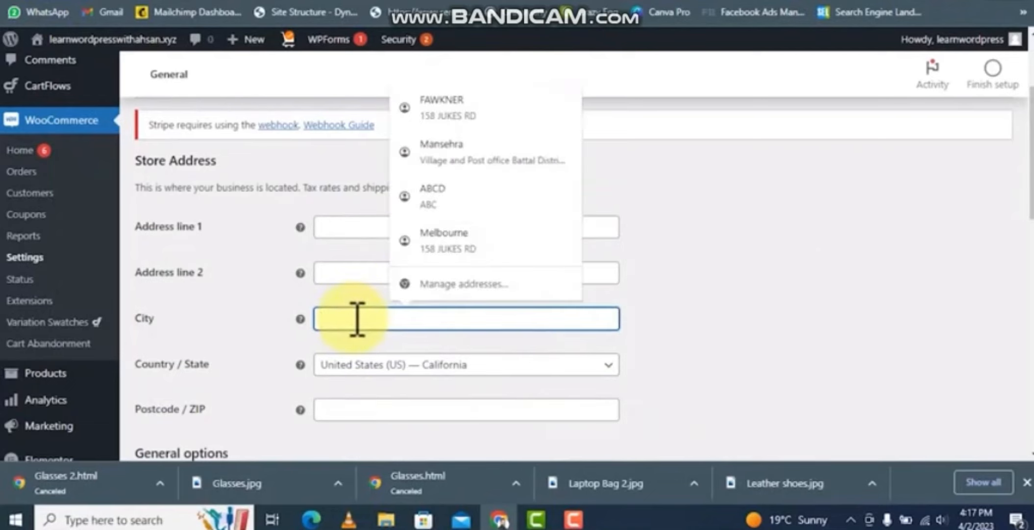
pyautogui.click(497, 367)
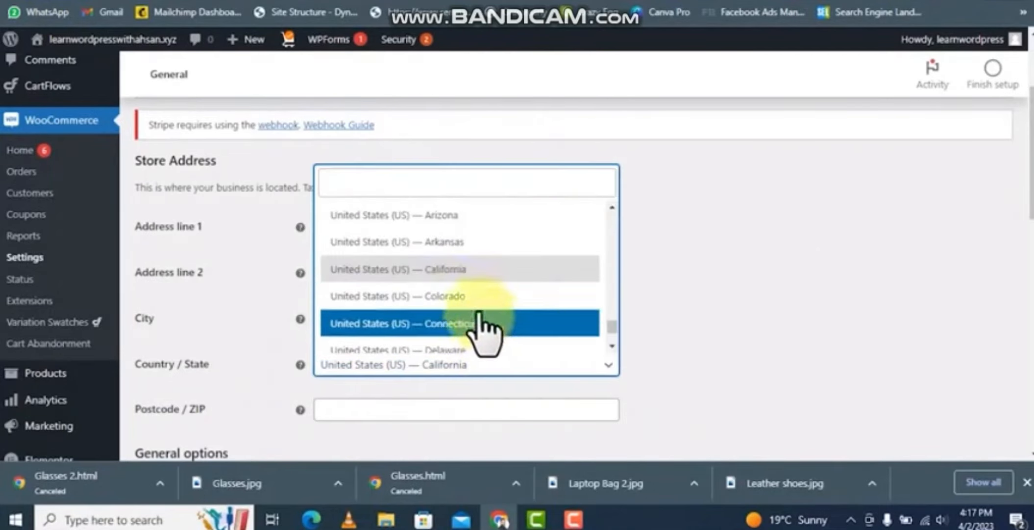
pyautogui.write('pak')
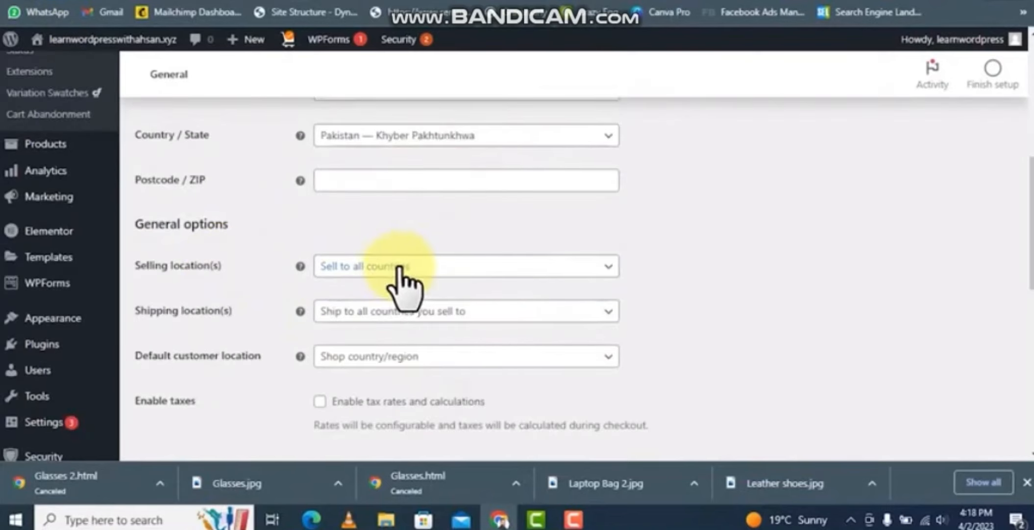
# Restrict the selling locations to specific countries and add Pakistan as the only one
pyautogui.click(402, 267)
pyautogui.click(384, 343)
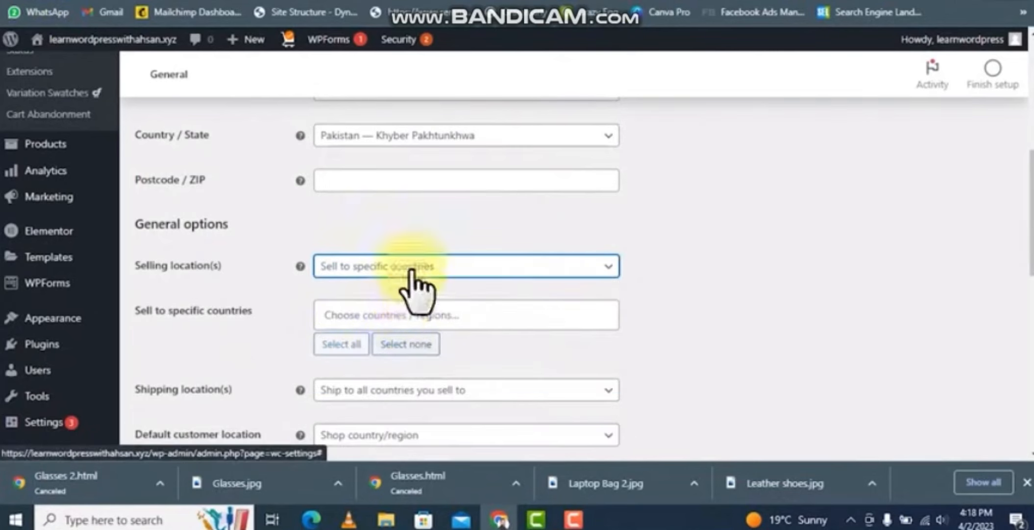
pyautogui.click(383, 315)
pyautogui.write('pakis')
pyautogui.click(371, 292)
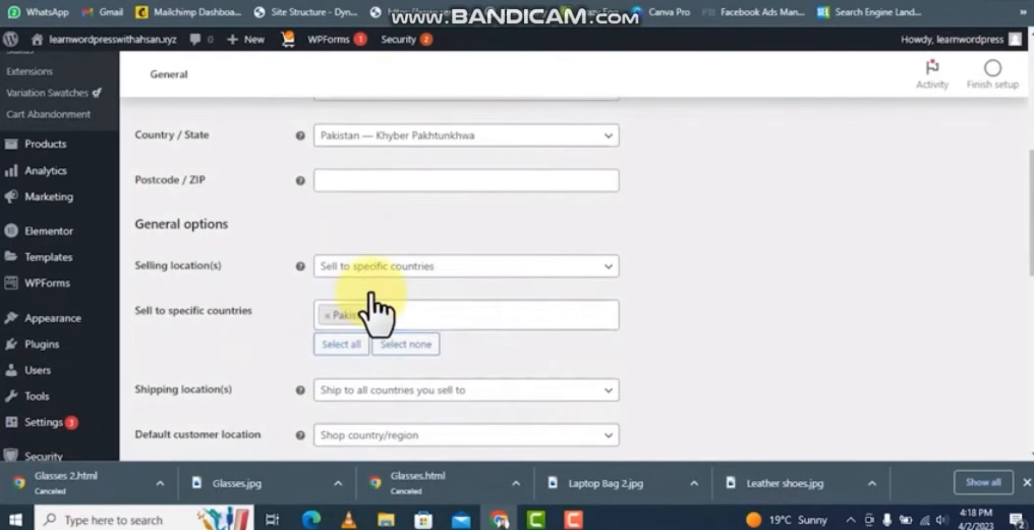
# Set the shipping locations to specific countries only and add Pakistan to the list of shipping countries
pyautogui.scroll(-3, 716, 319)
pyautogui.click(363, 238)
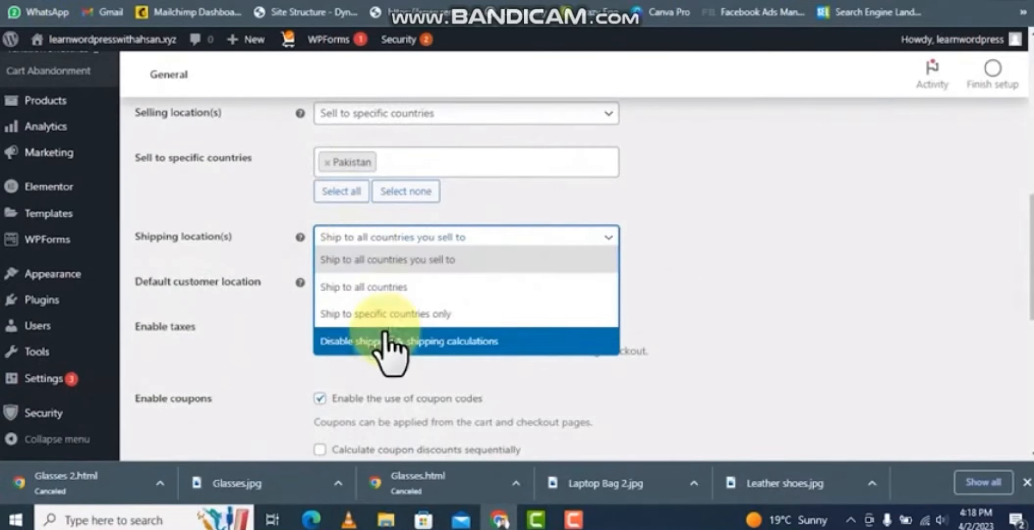
pyautogui.click(386, 317)
pyautogui.click(405, 284)
pyautogui.write('pak')
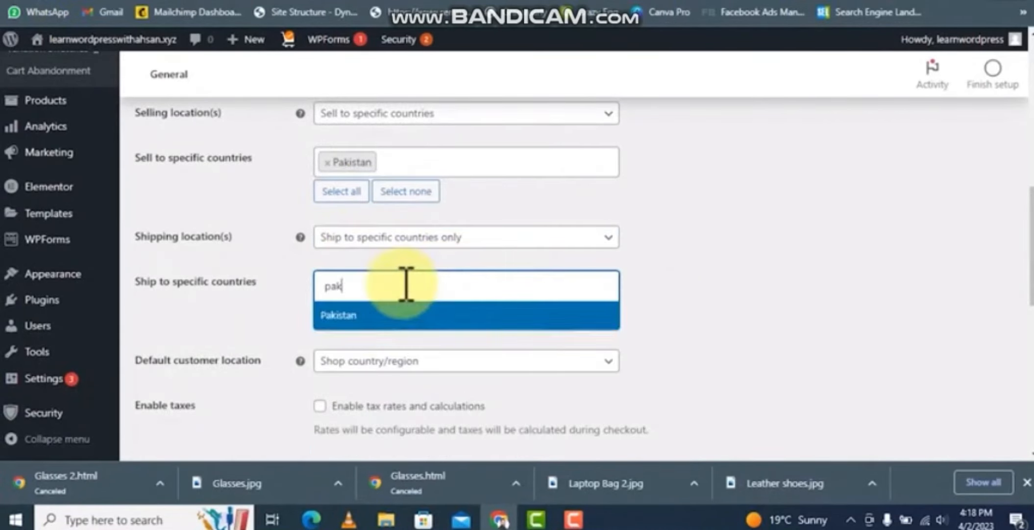
pyautogui.write('s')
pyautogui.press('BackSpace')
pyautogui.click(365, 316)
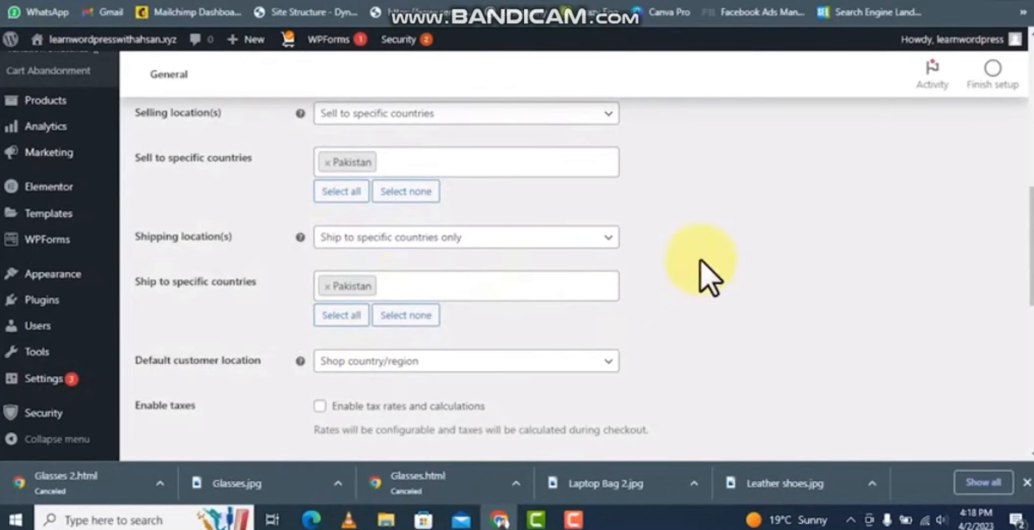
# Set the store currency to Pakistani rupee (₨) in the currency options and save the general settings
pyautogui.scroll(-5, 183, 229)
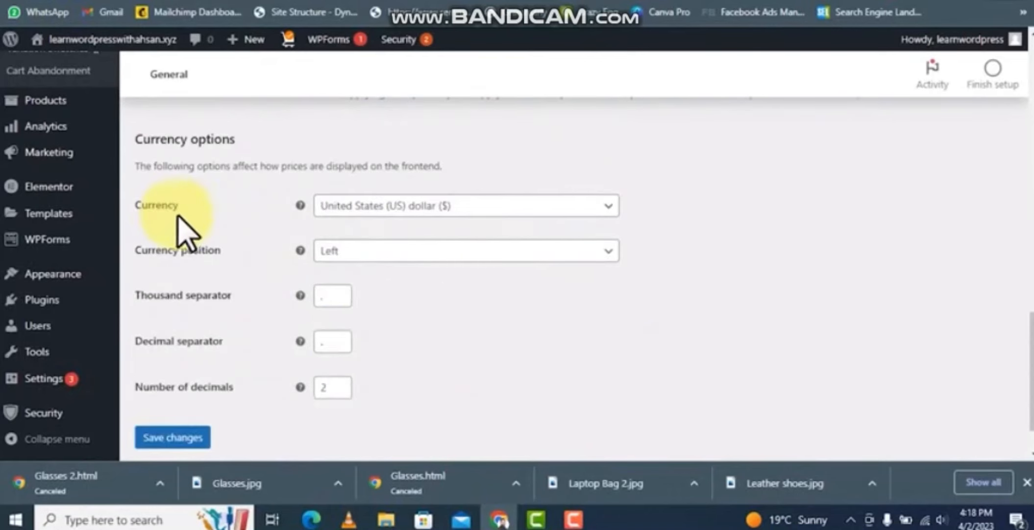
pyautogui.click(399, 208)
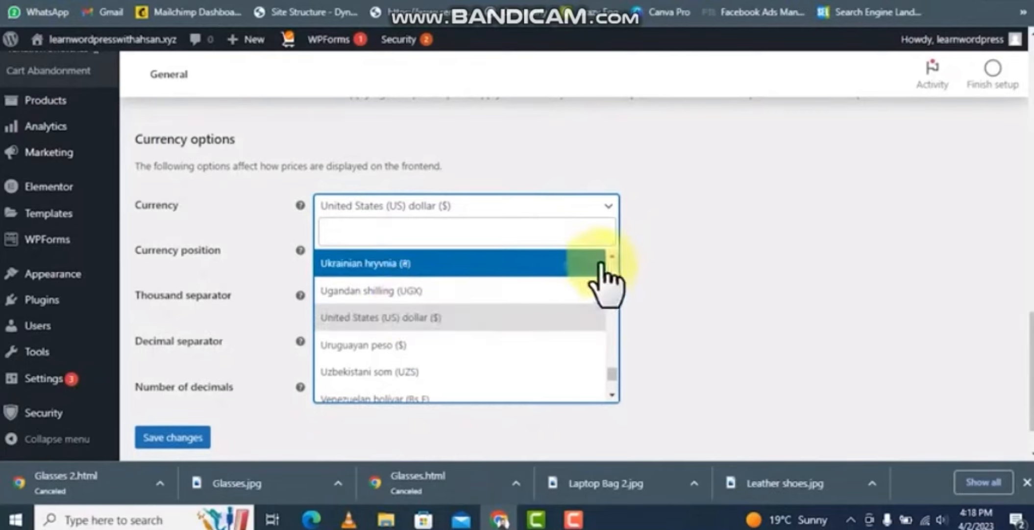
pyautogui.click(674, 262)
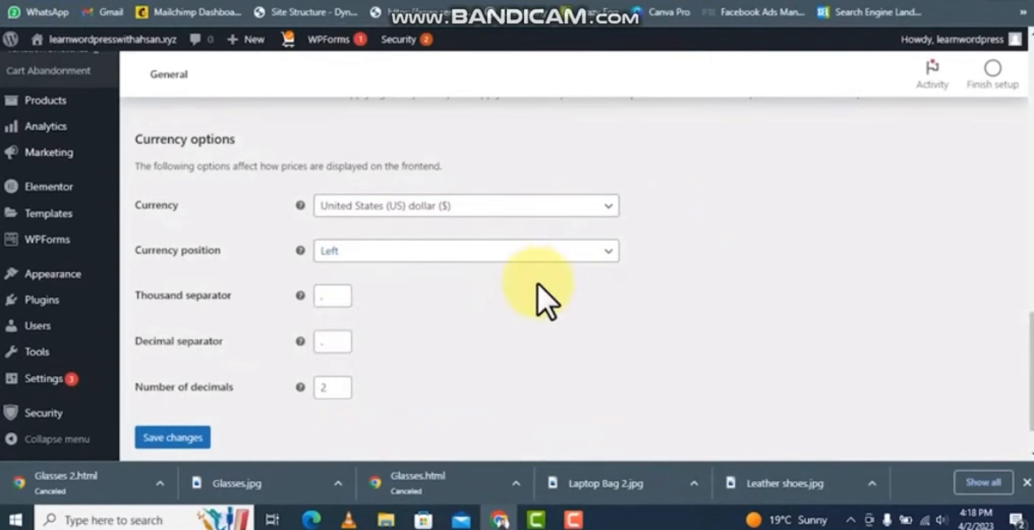
pyautogui.click(485, 210)
pyautogui.write('pak')
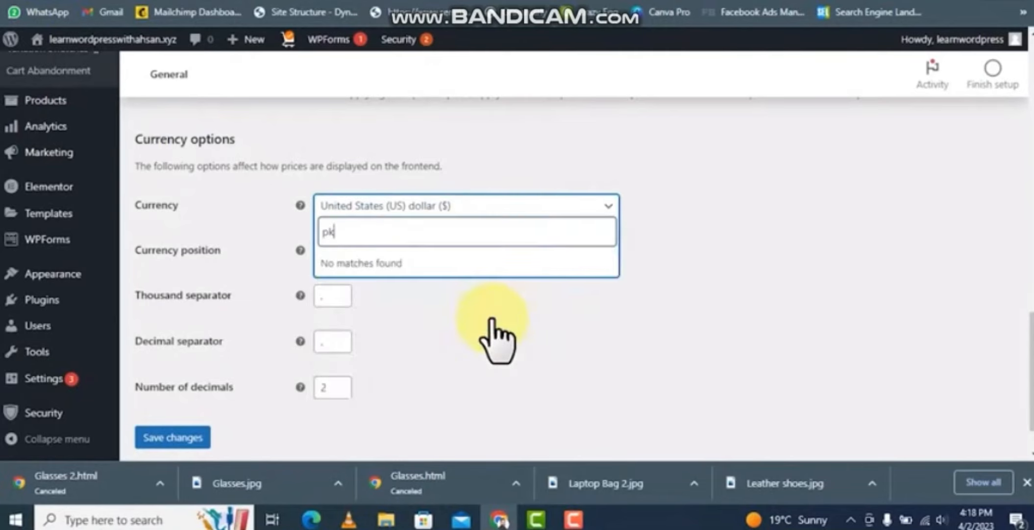
pyautogui.click(407, 264)
pyautogui.scroll(-1, 343, 383)
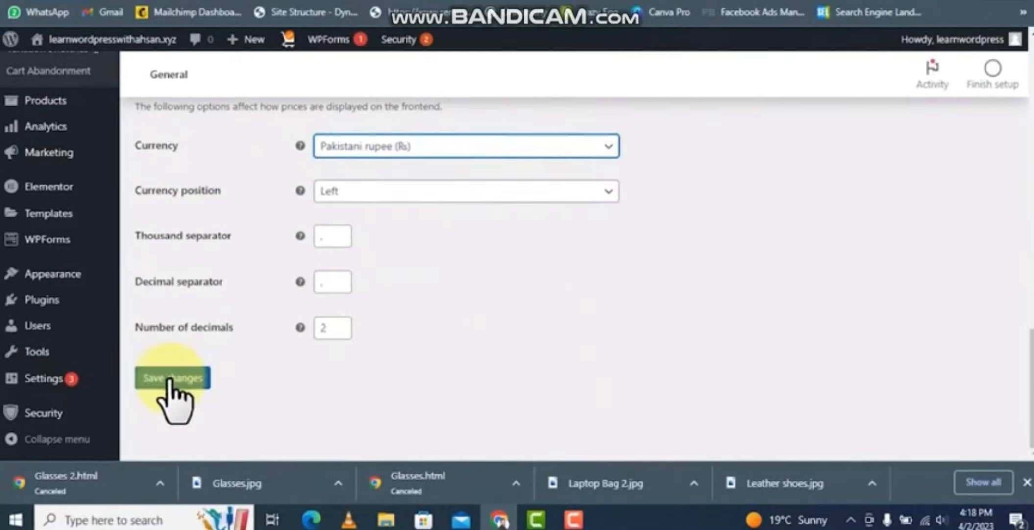
pyautogui.click(172, 378)
# In the product settings, keep kg as the weight unit and cm as the dimensions unit, and save the changes
pyautogui.click(231, 142)
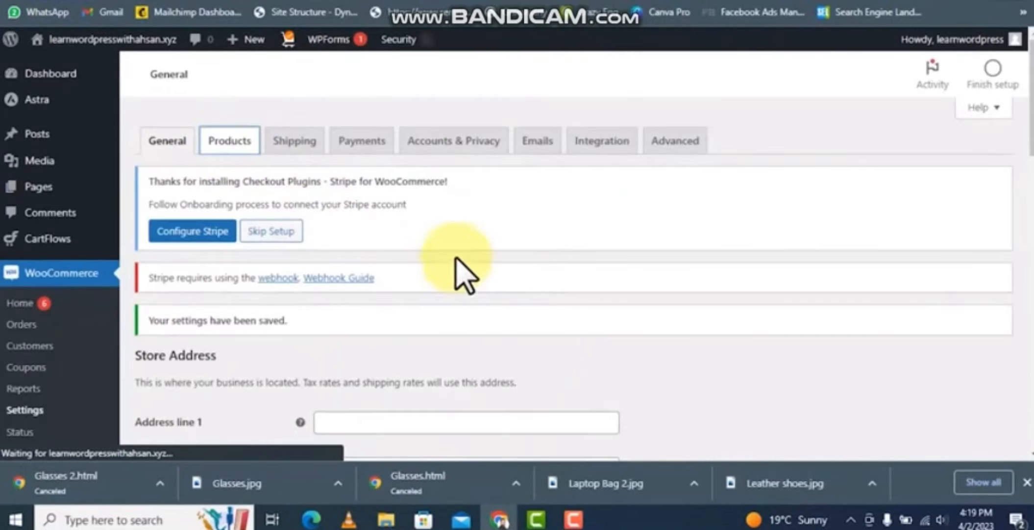
pyautogui.scroll(-1, 427, 318)
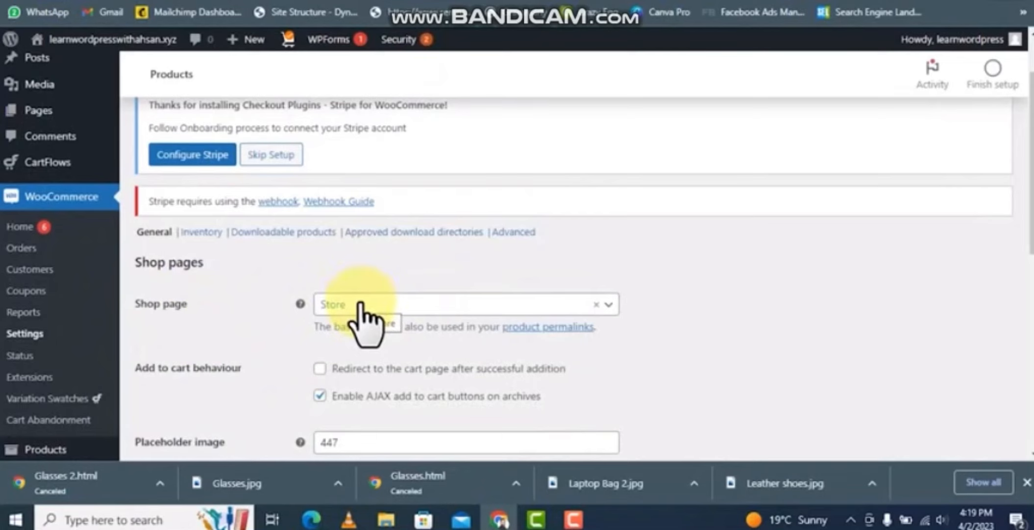
pyautogui.scroll(-3, 361, 303)
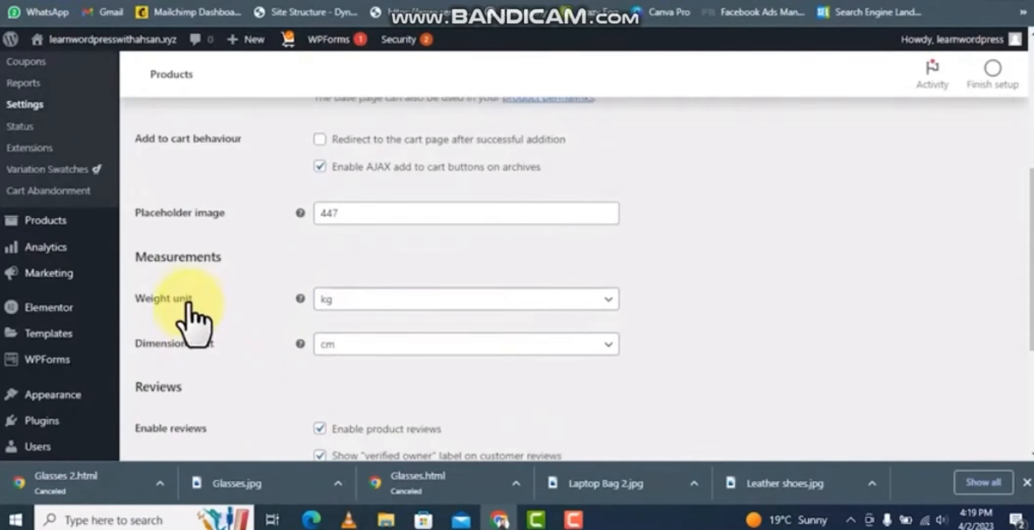
pyautogui.click(337, 300)
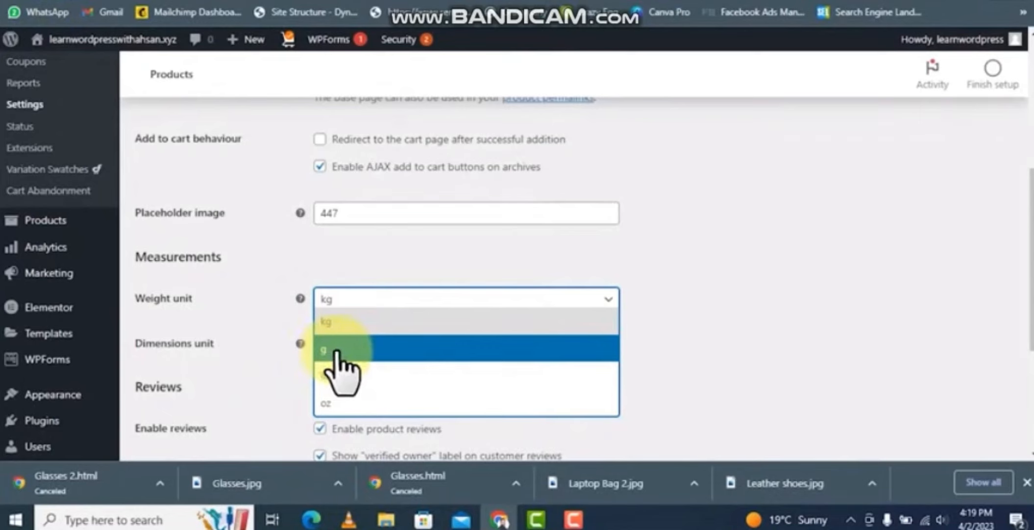
pyautogui.click(464, 318)
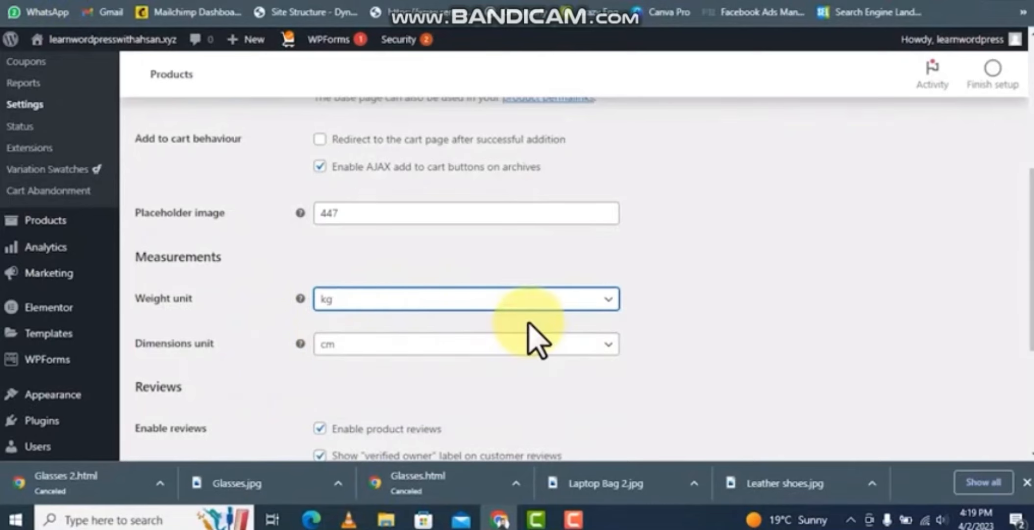
pyautogui.click(334, 344)
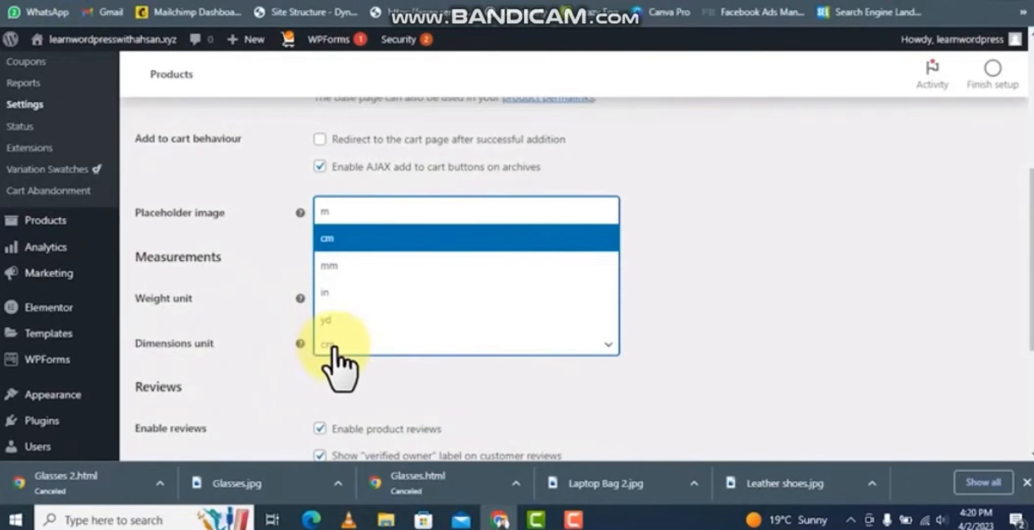
pyautogui.click(334, 347)
pyautogui.scroll(-3, 439, 296)
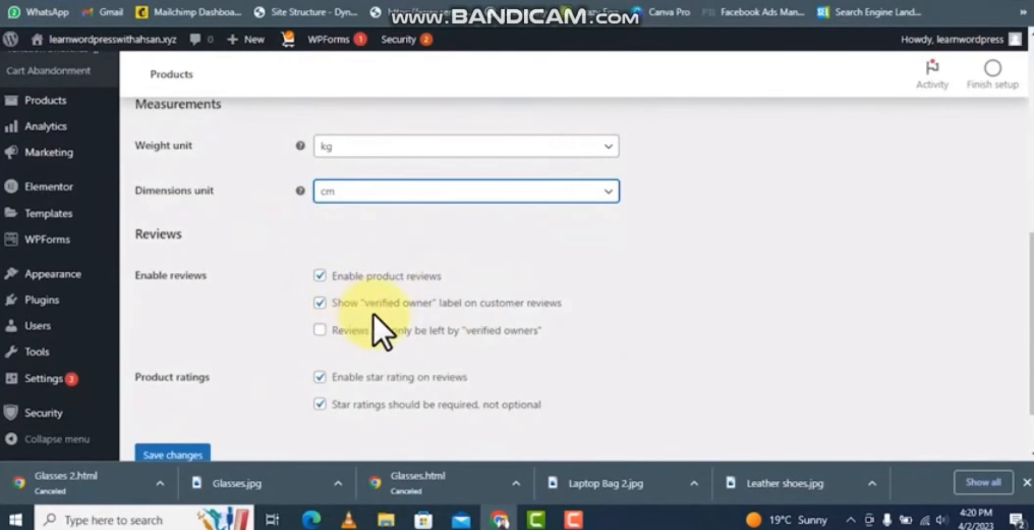
pyautogui.scroll(-2, 373, 324)
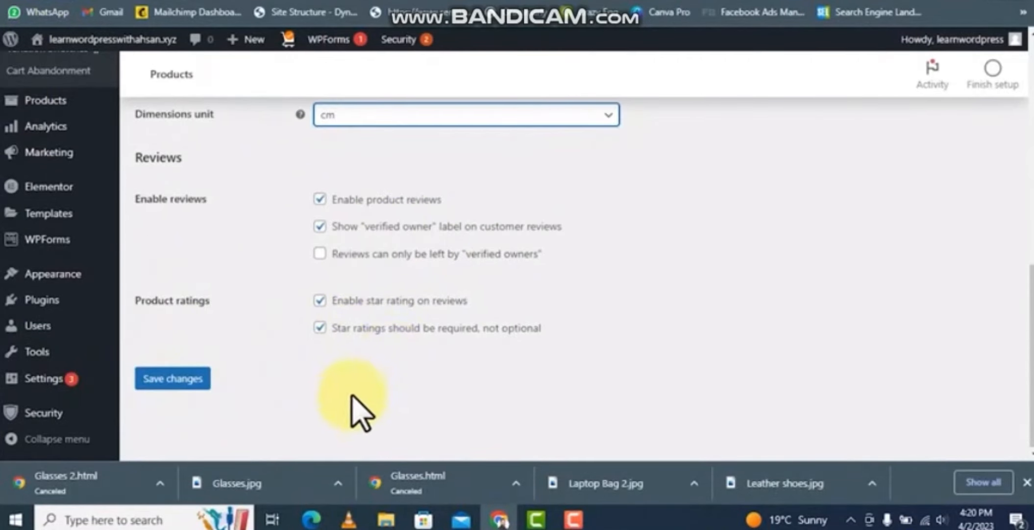
pyautogui.click(184, 383)
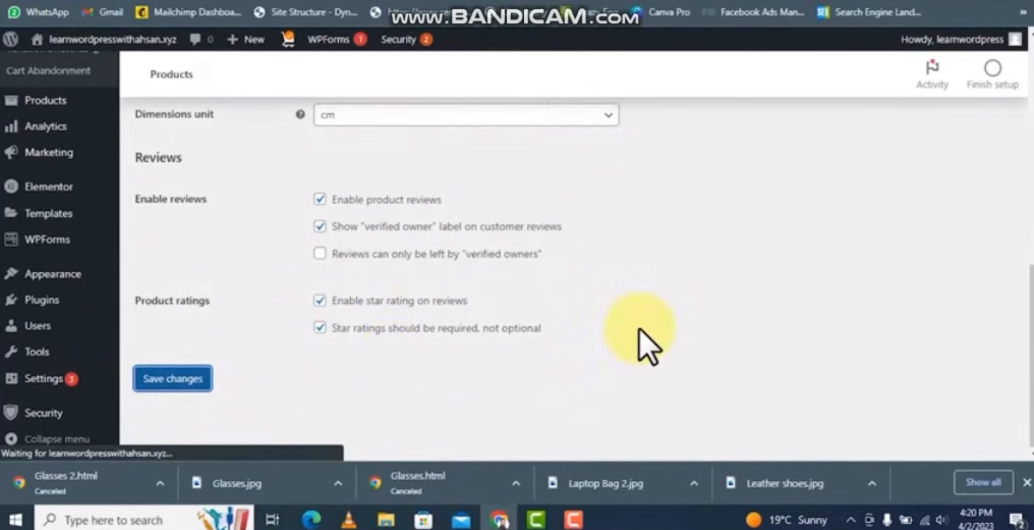
# In the shipping settings, add a shipping zone named KPK covering the Khyber Pakhtunkhwa, Pakistan region and save it
pyautogui.scroll(4, 397, 290)
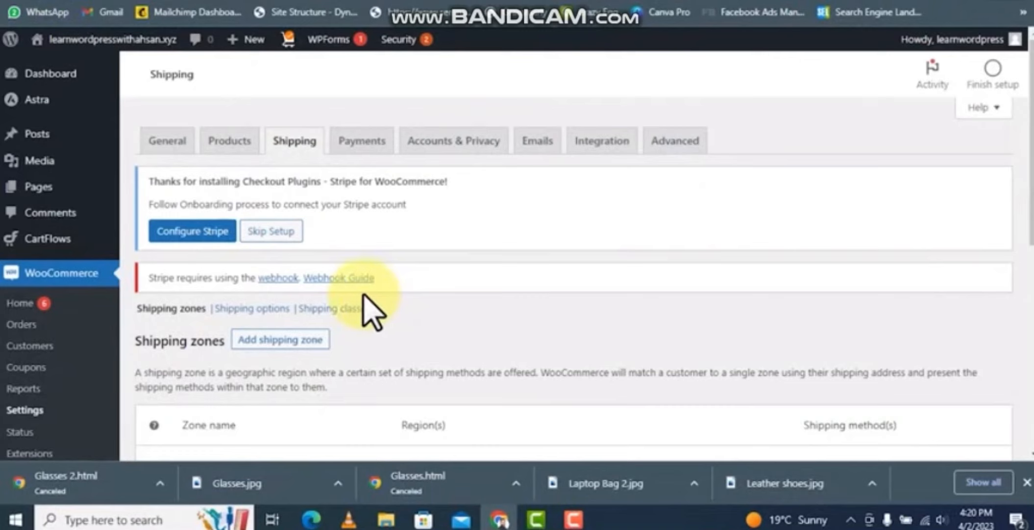
pyautogui.scroll(-2, 478, 347)
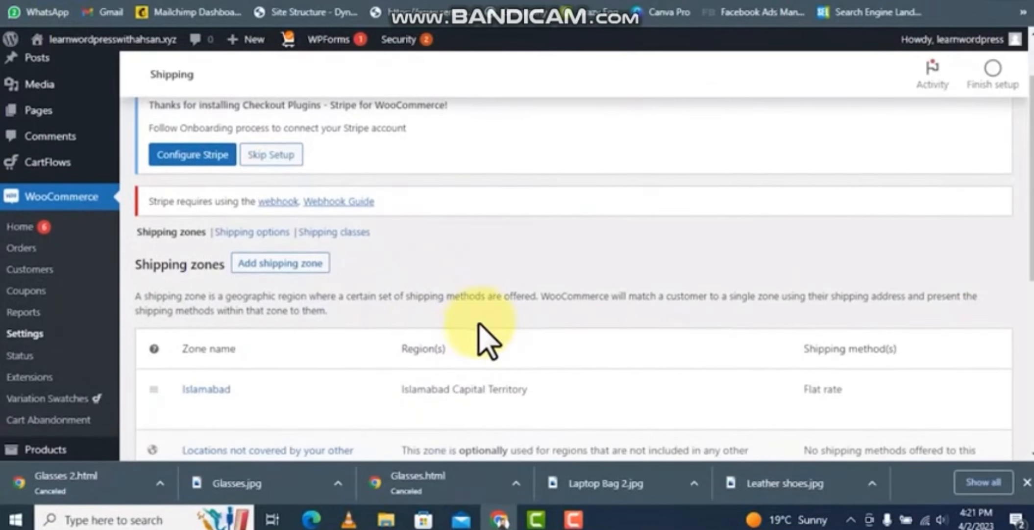
pyautogui.moveTo(248, 412)
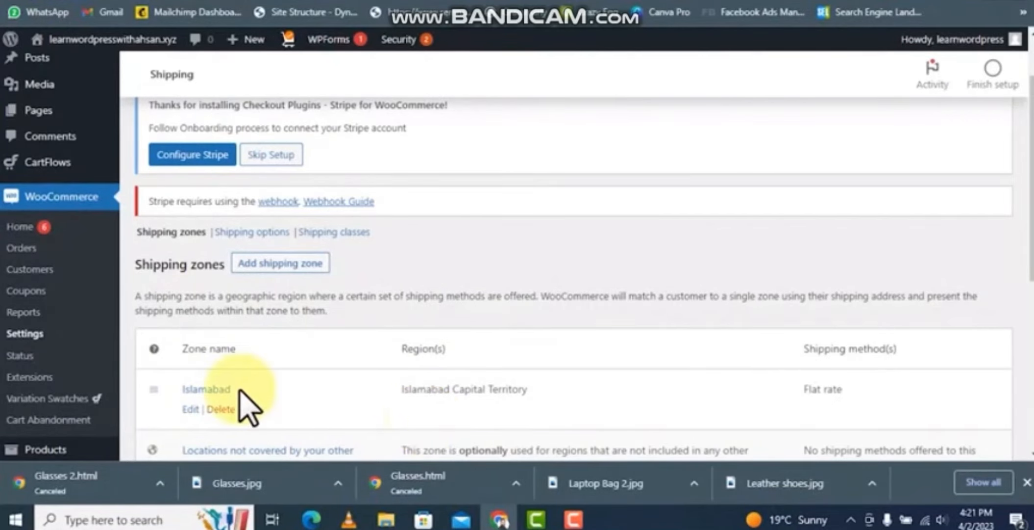
pyautogui.scroll(2, 416, 282)
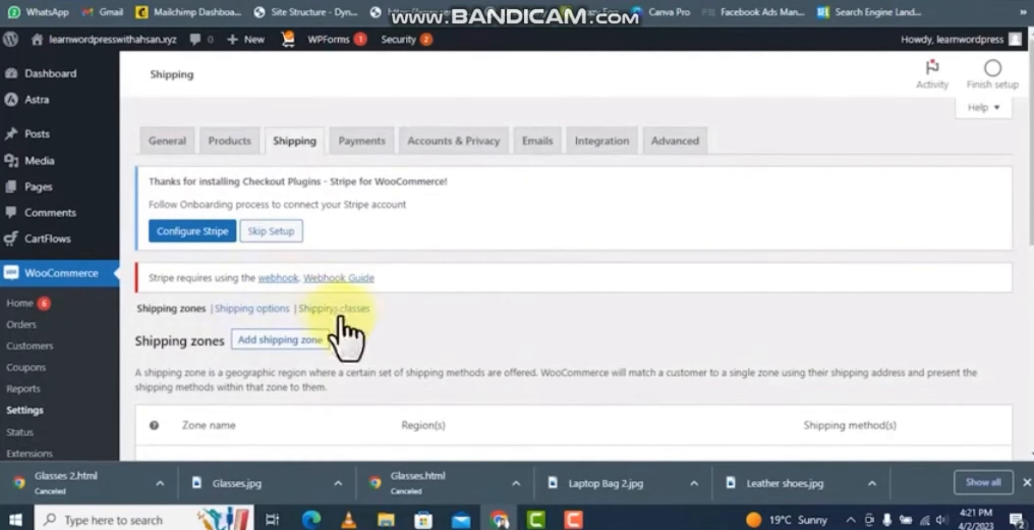
pyautogui.scroll(-5, 273, 377)
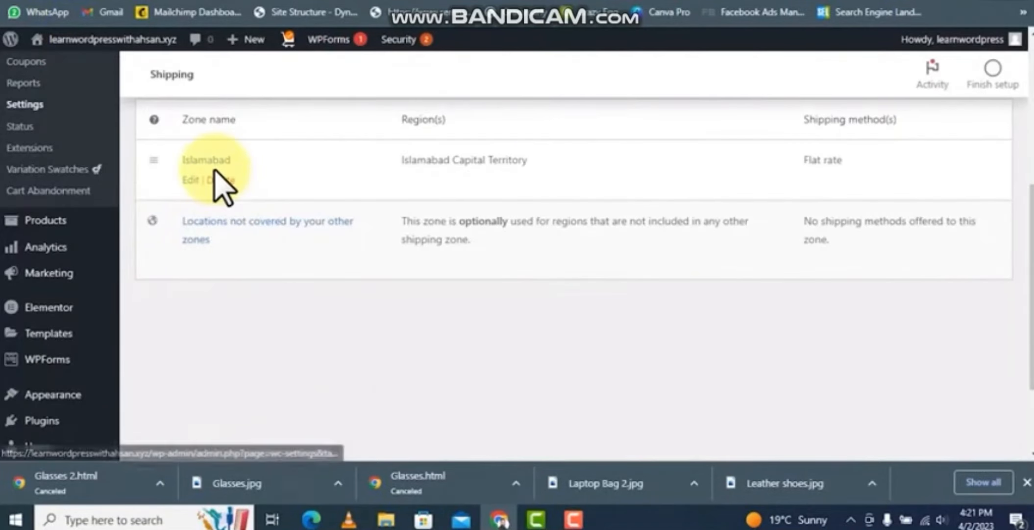
pyautogui.scroll(5, 245, 204)
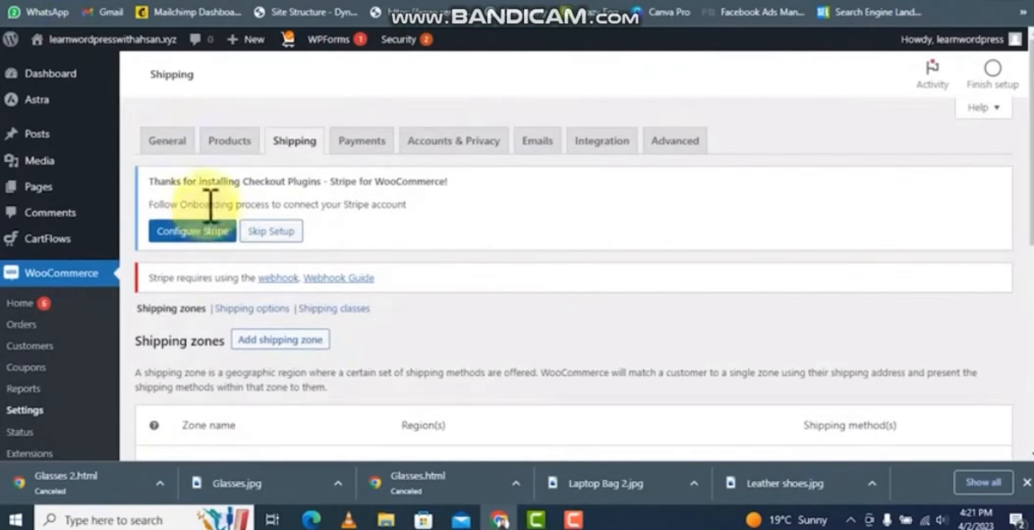
pyautogui.click(276, 341)
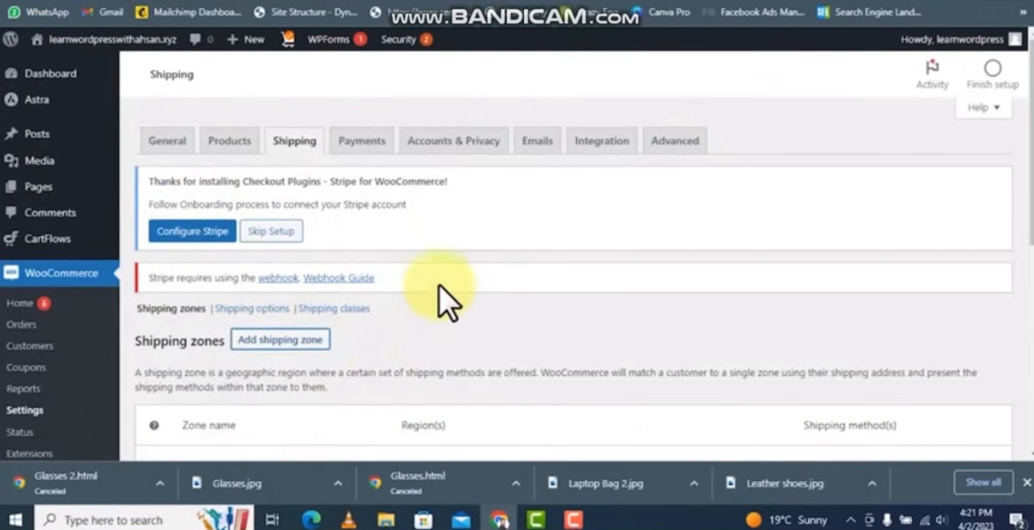
pyautogui.scroll(-2, 403, 343)
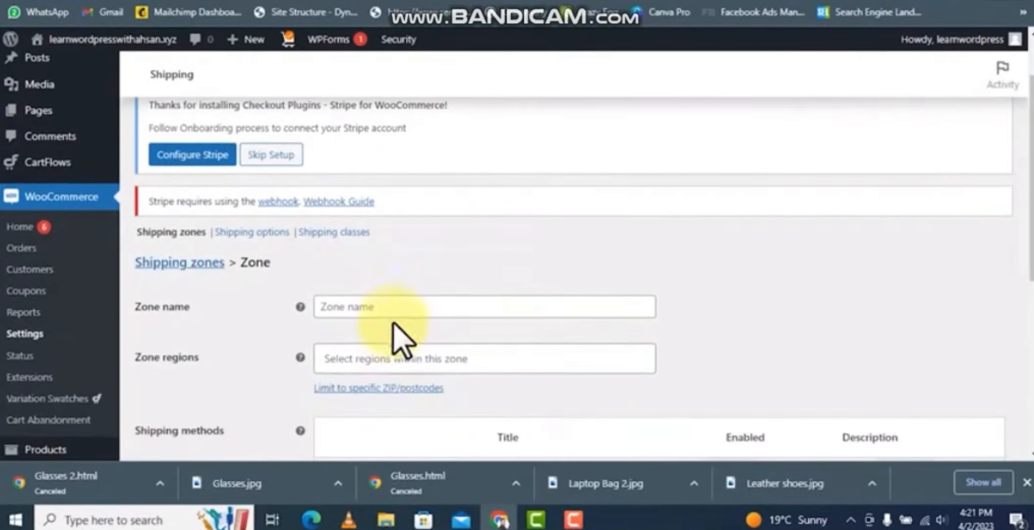
pyautogui.write('KPK')
pyautogui.scroll(-3, 319, 353)
pyautogui.click(388, 206)
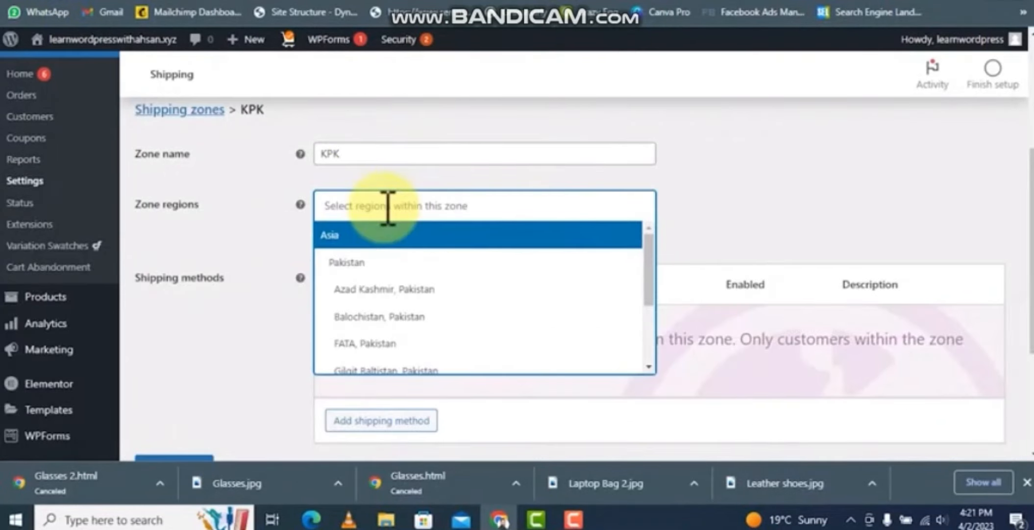
pyautogui.scroll(-3, 245, 304)
pyautogui.click(174, 316)
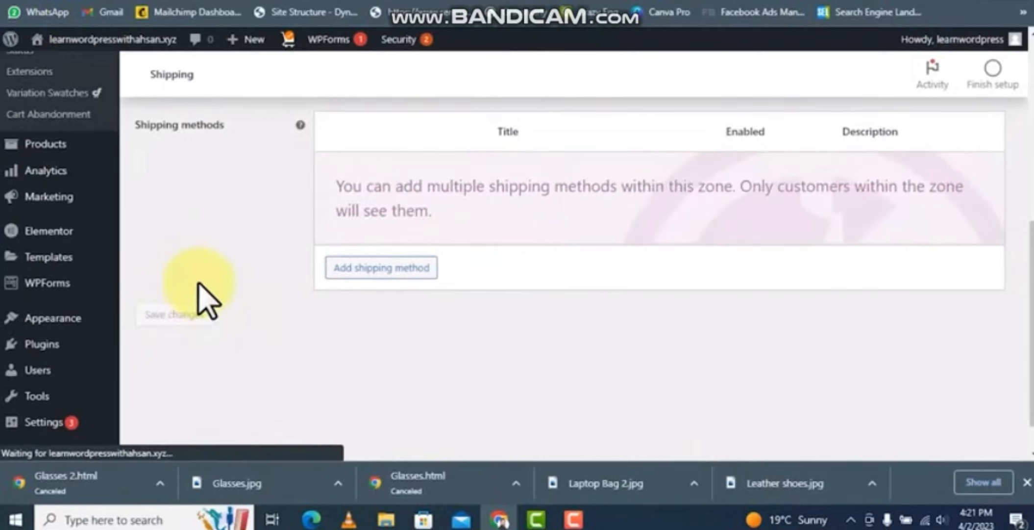
# Add the Flat rate shipping method to the KPK zone
pyautogui.click(377, 269)
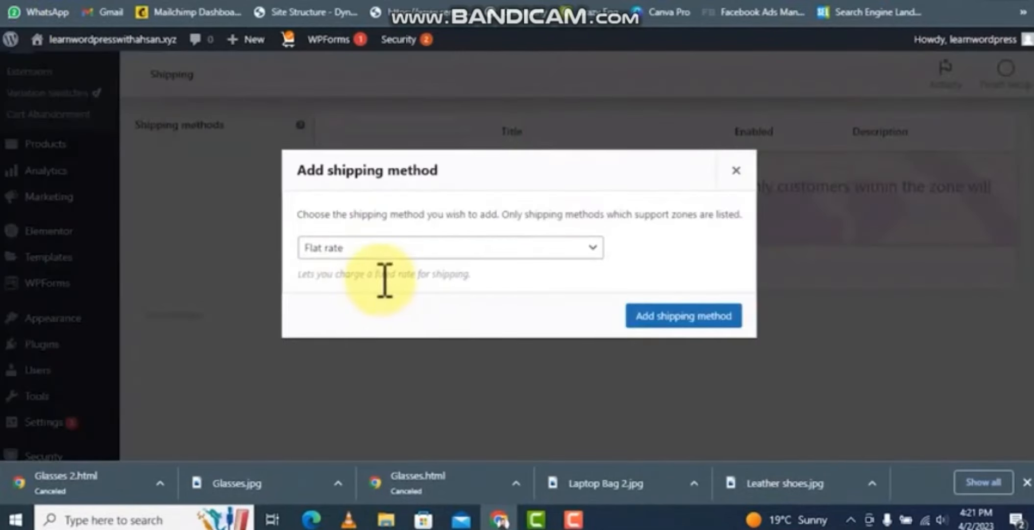
pyautogui.click(356, 253)
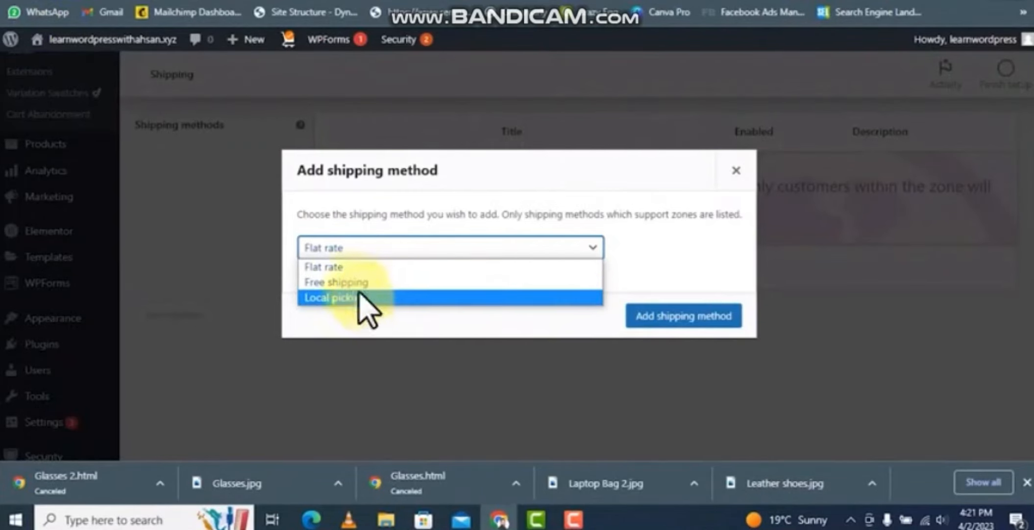
pyautogui.click(349, 269)
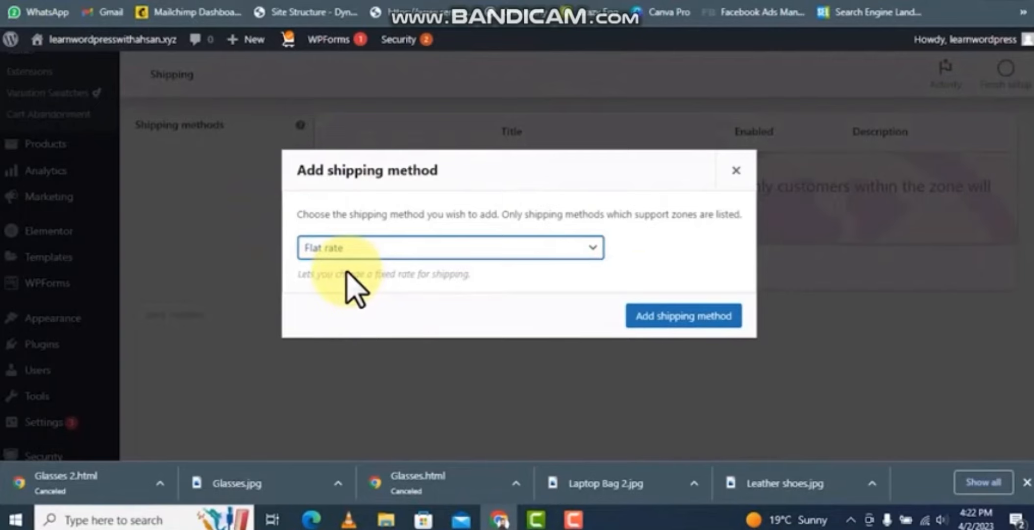
pyautogui.click(652, 324)
pyautogui.scroll(2, 442, 324)
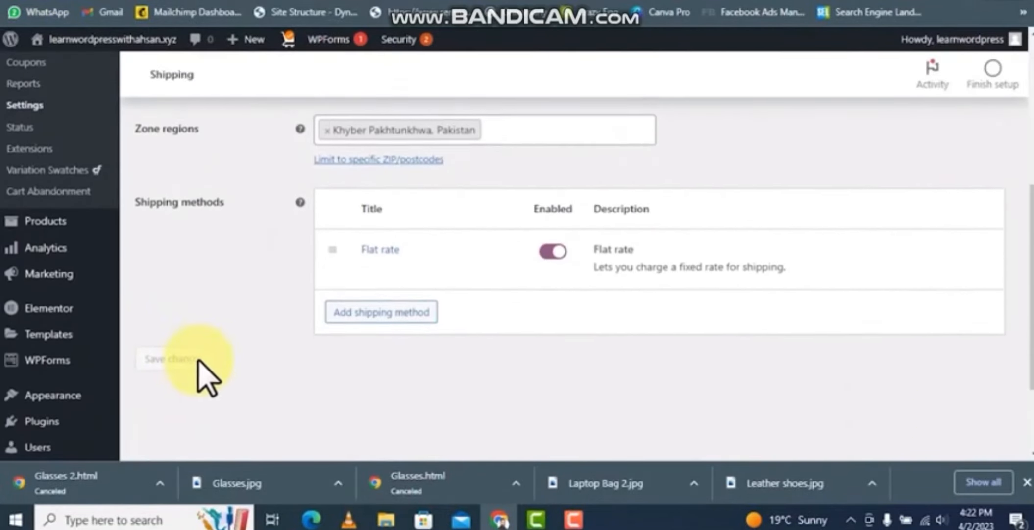
# In the payment settings, enable the Cash on delivery method, open its setup and save its settings
pyautogui.scroll(5, 210, 363)
pyautogui.click(360, 143)
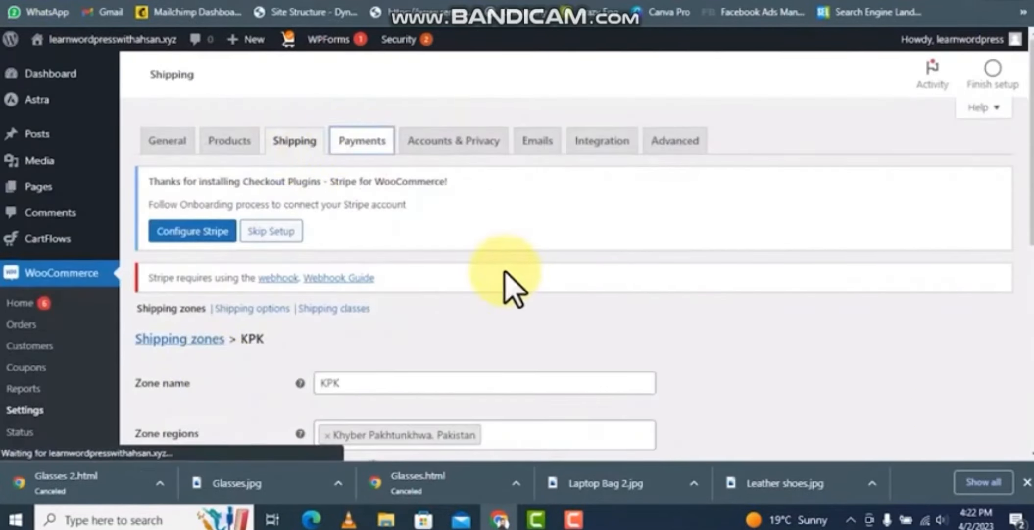
pyautogui.scroll(-3, 372, 353)
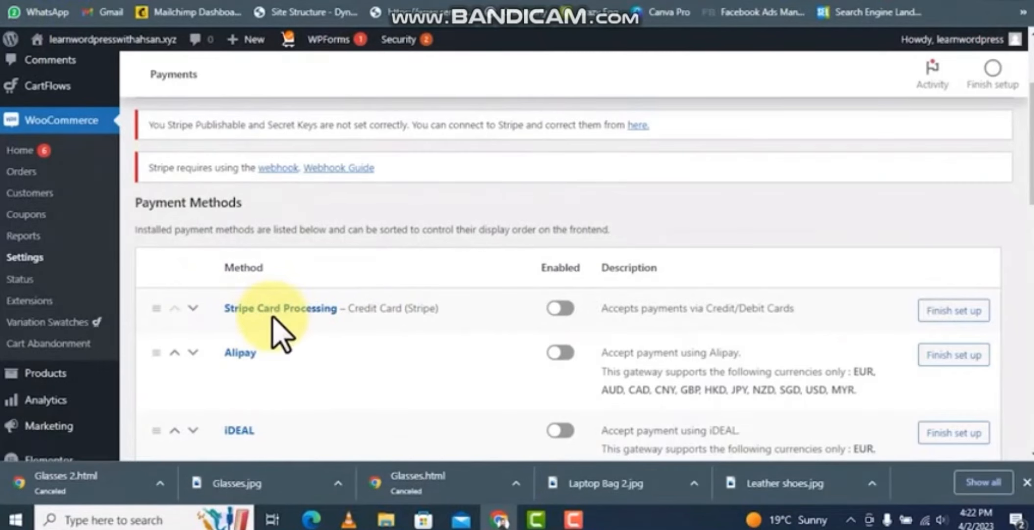
pyautogui.scroll(-10, 343, 338)
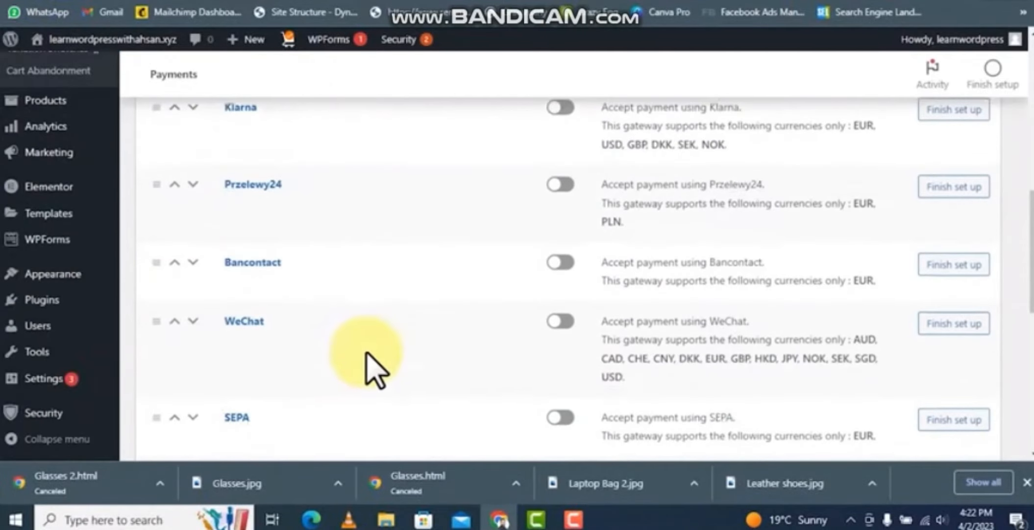
pyautogui.scroll(-3, 380, 361)
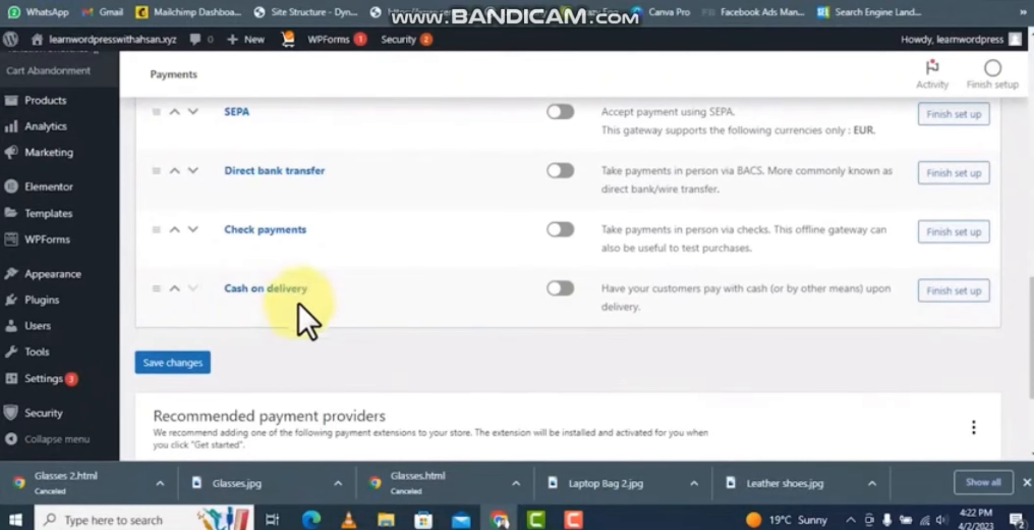
pyautogui.click(563, 288)
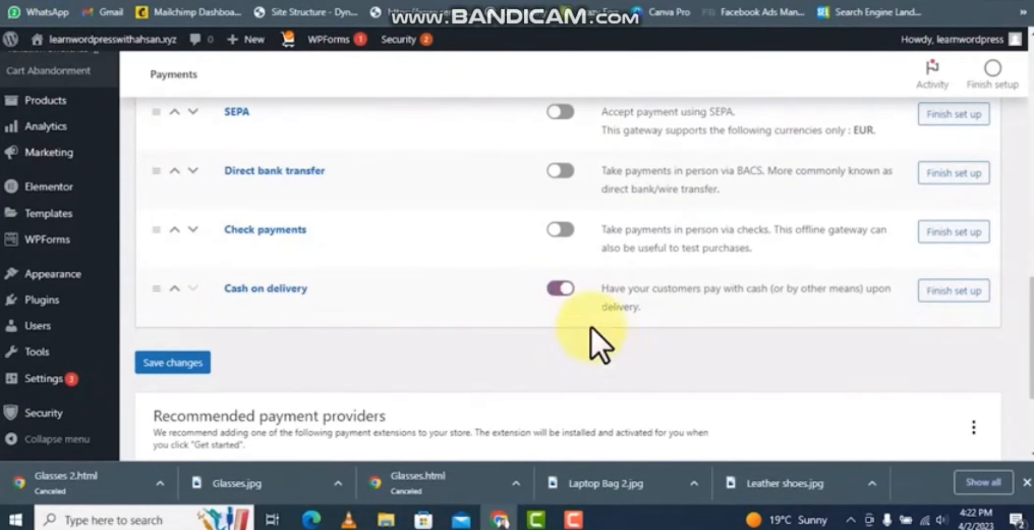
pyautogui.click(954, 290)
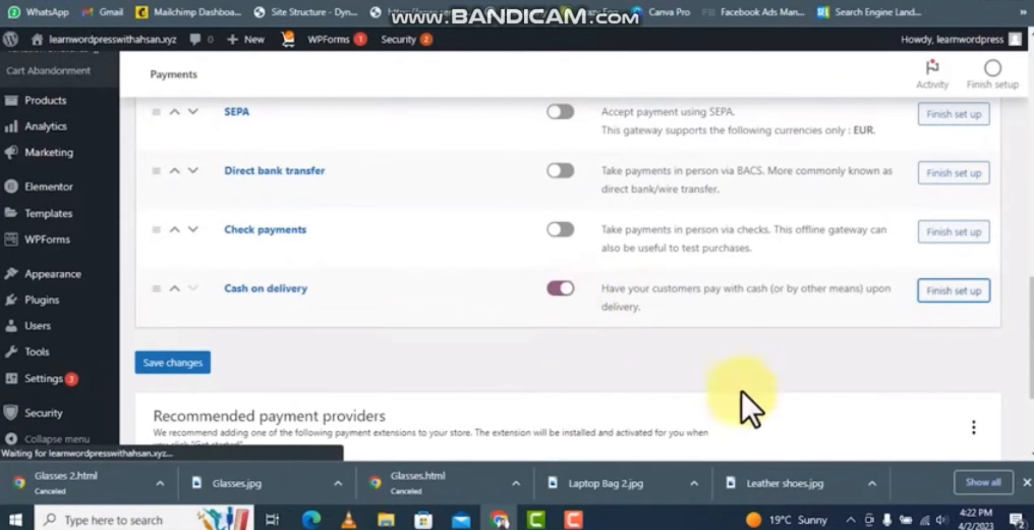
pyautogui.scroll(-3, 211, 264)
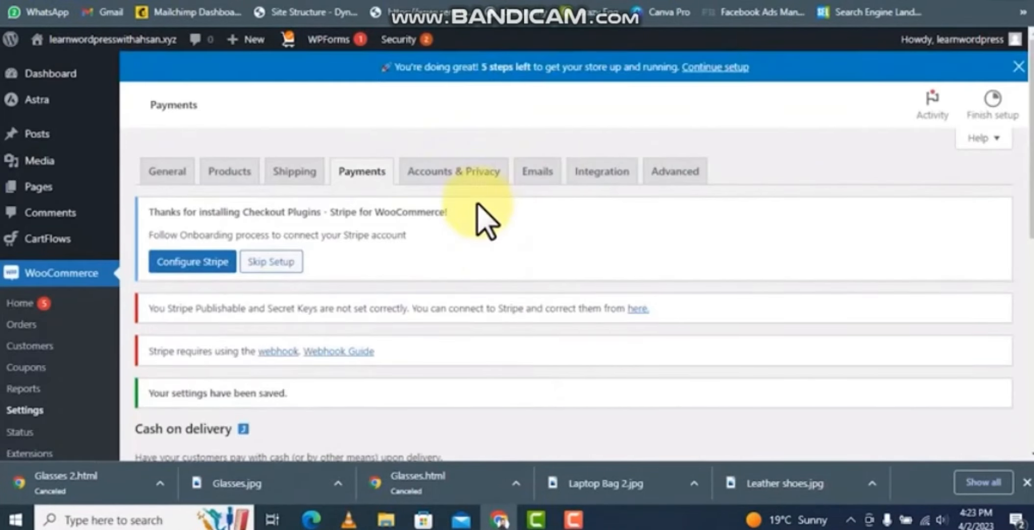
# Review the cash on delivery settings, the list of payment methods and the recommended payment providers
pyautogui.scroll(-10, 357, 381)
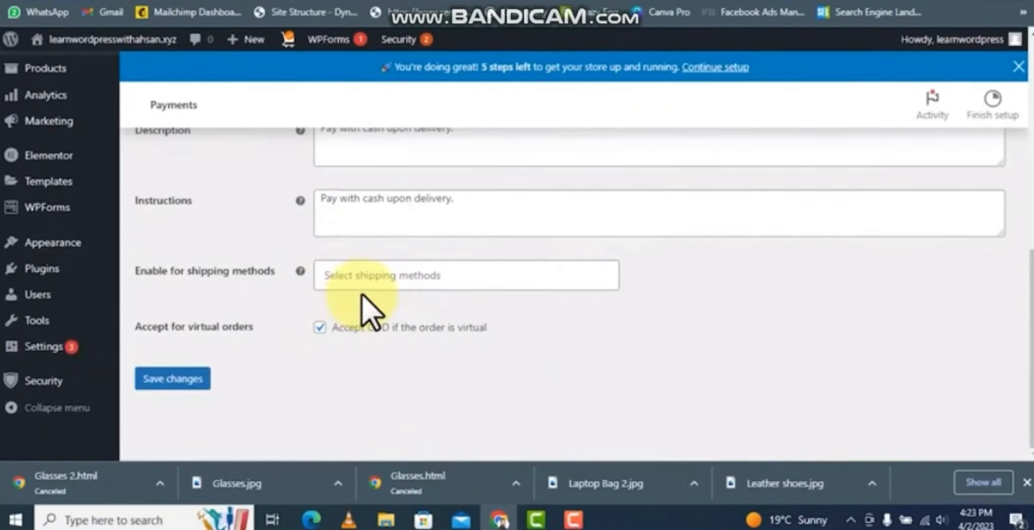
pyautogui.scroll(10, 323, 358)
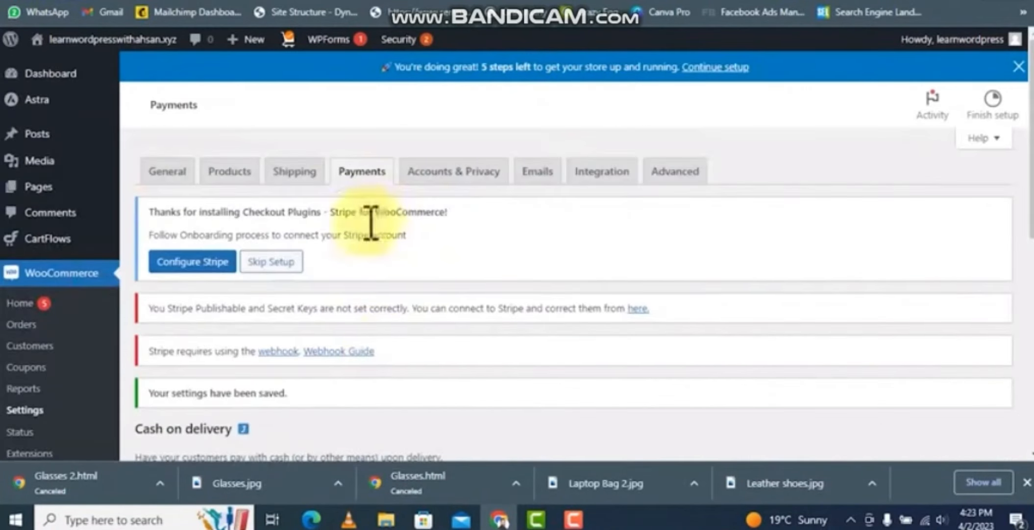
pyautogui.scroll(-3, 349, 317)
pyautogui.scroll(2, 377, 326)
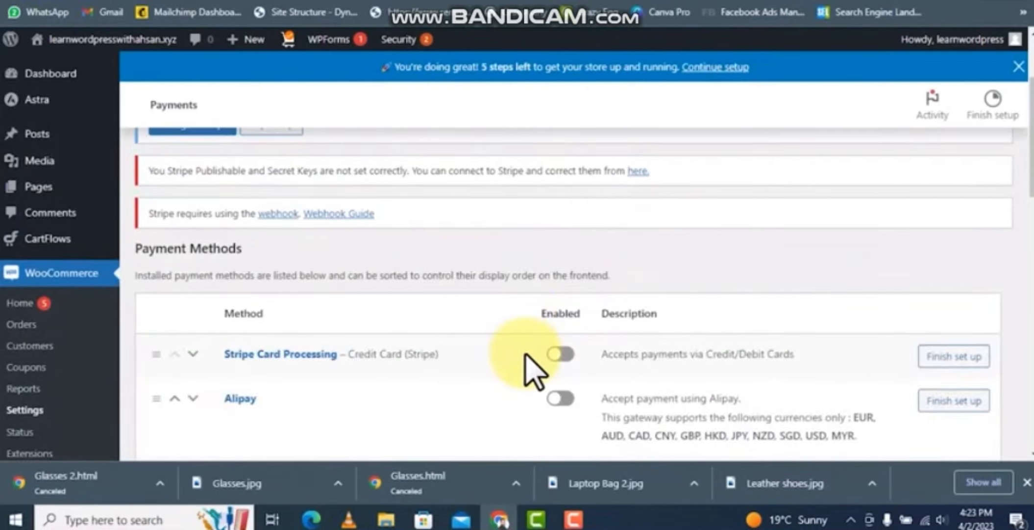
pyautogui.scroll(-6, 525, 354)
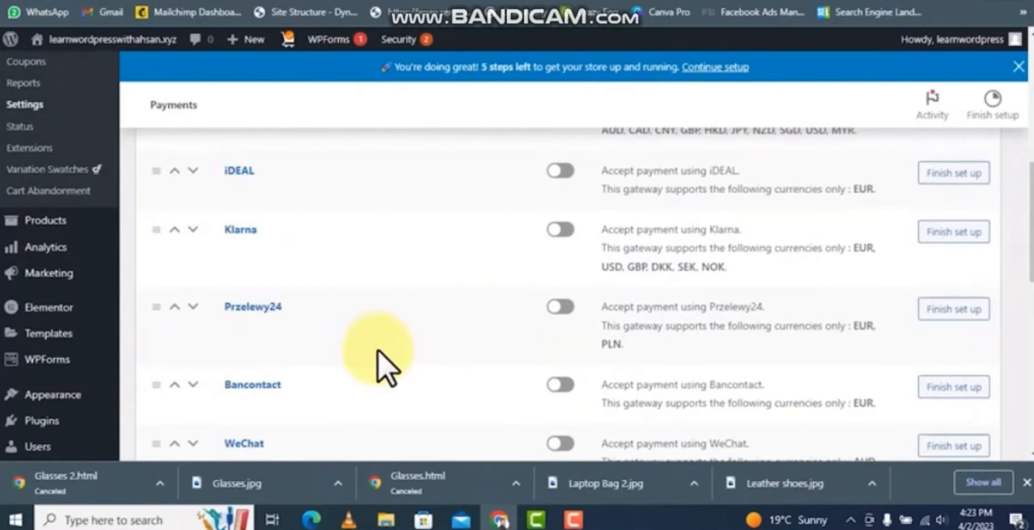
pyautogui.scroll(-2, 414, 337)
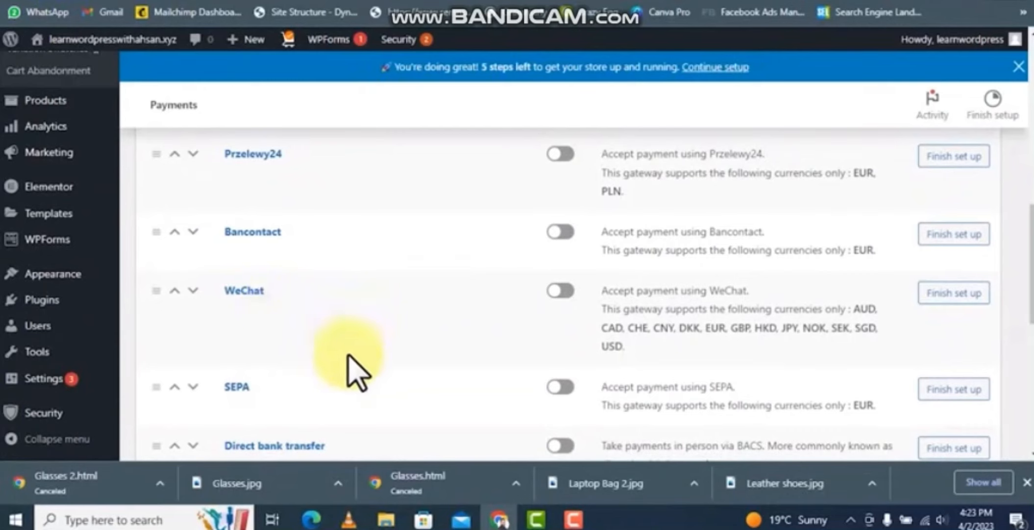
pyautogui.scroll(-5, 360, 363)
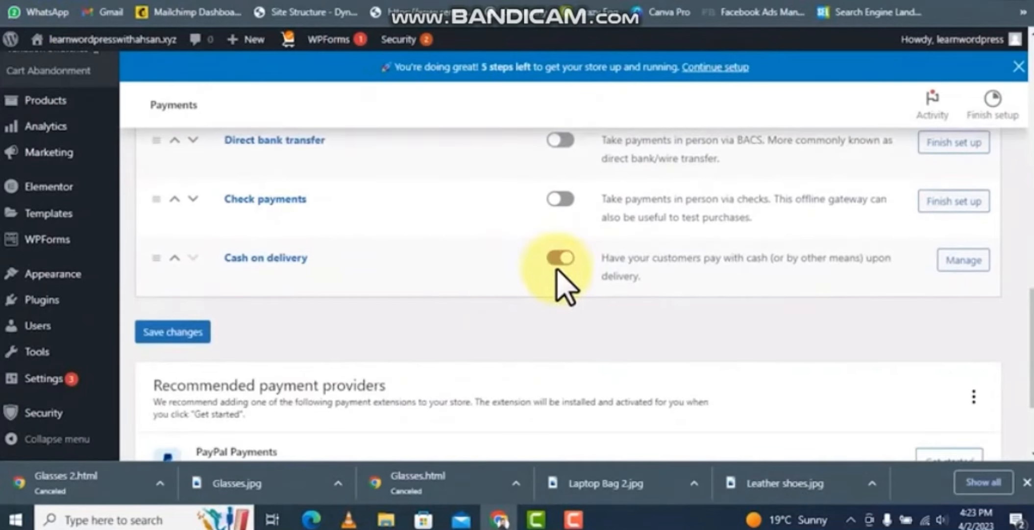
pyautogui.scroll(2, 735, 235)
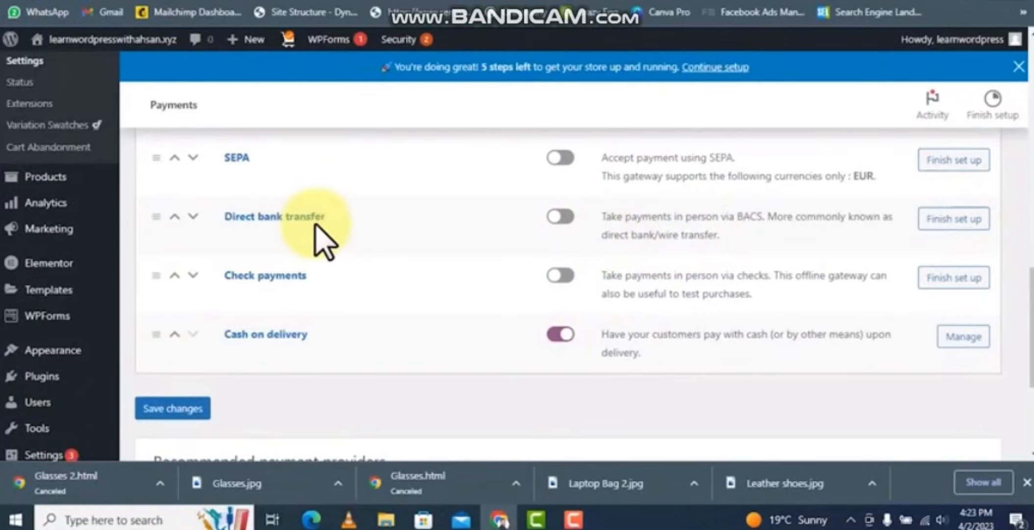
pyautogui.scroll(-5, 330, 238)
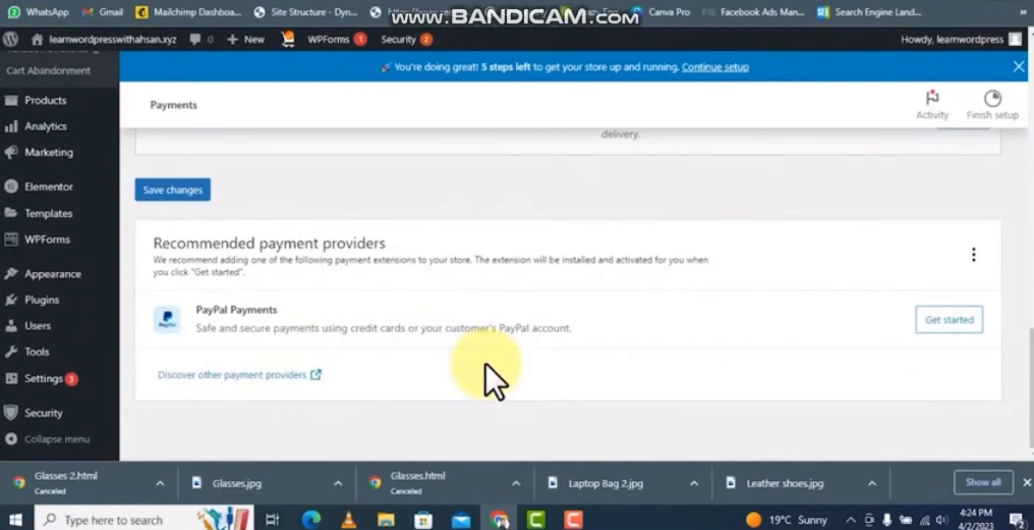
pyautogui.click(314, 379)
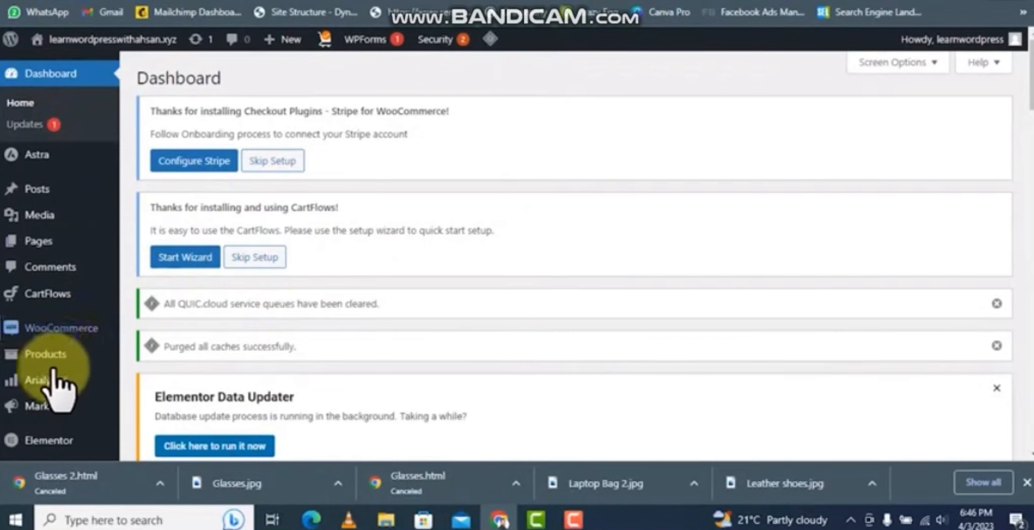
# Open the list of all products and start a new product, looking over its description and product data sections
pyautogui.moveTo(53, 379)
pyautogui.scroll(-2, 59, 314)
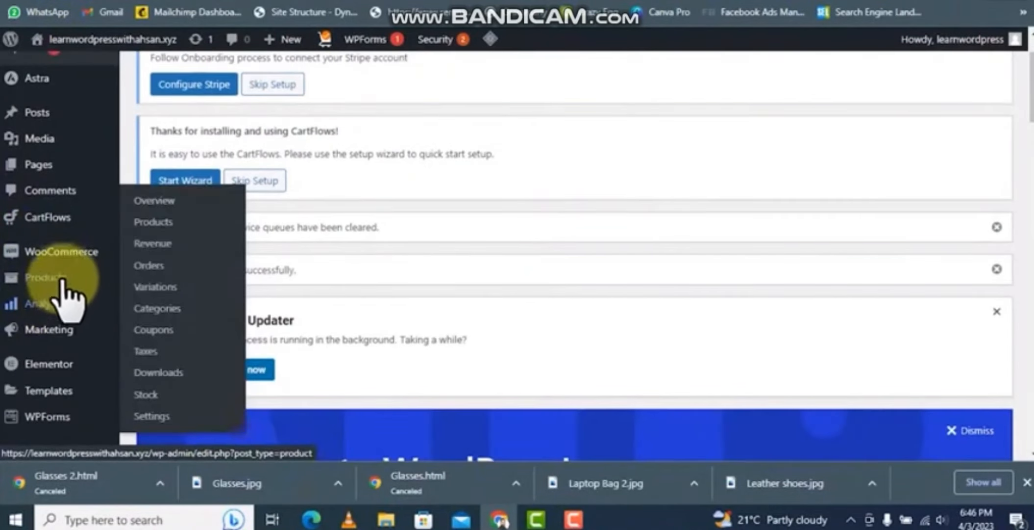
pyautogui.moveTo(59, 285)
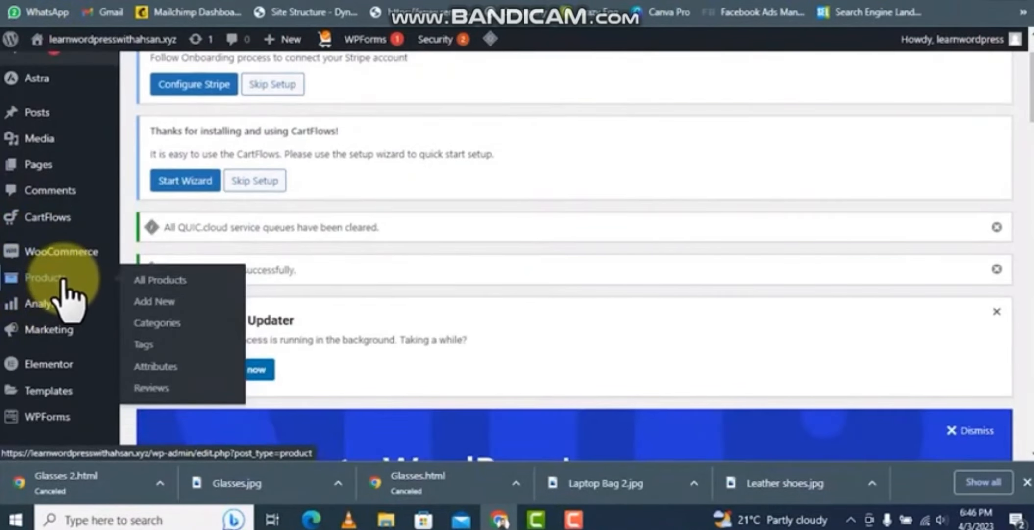
pyautogui.click(156, 281)
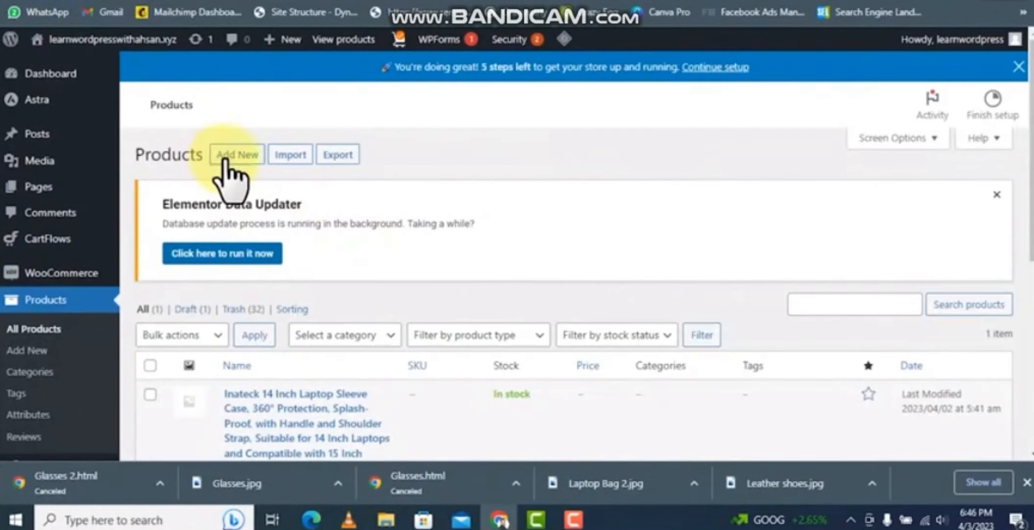
pyautogui.click(227, 161)
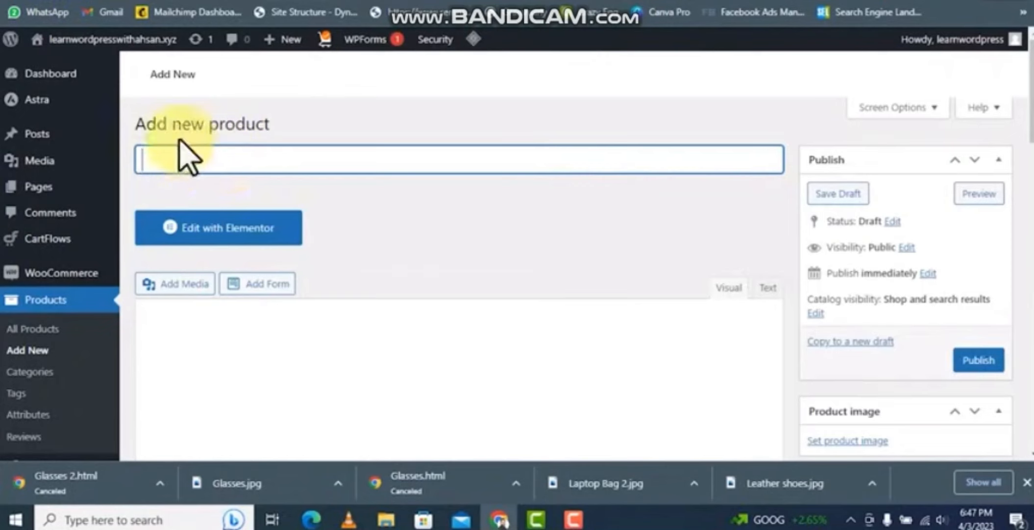
pyautogui.scroll(-10, 222, 284)
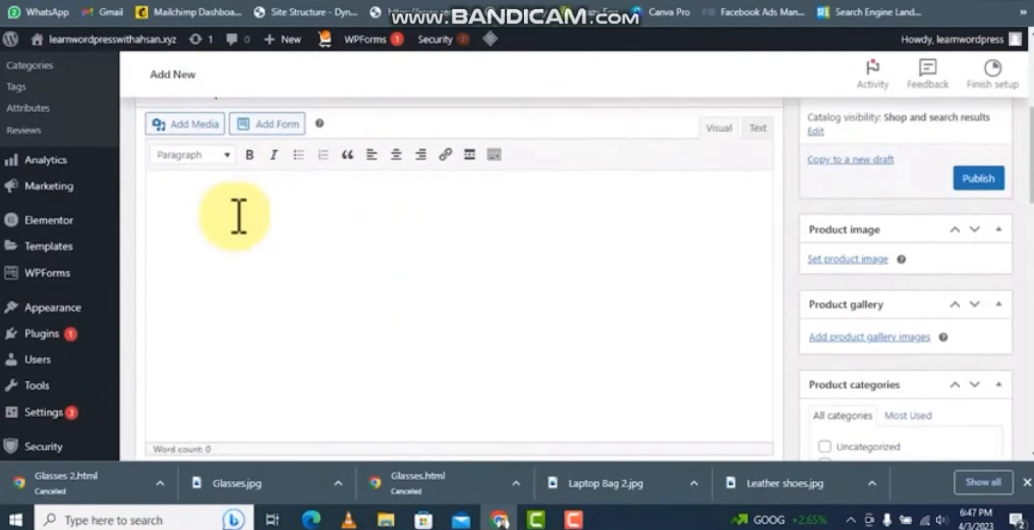
pyautogui.scroll(-2, 420, 245)
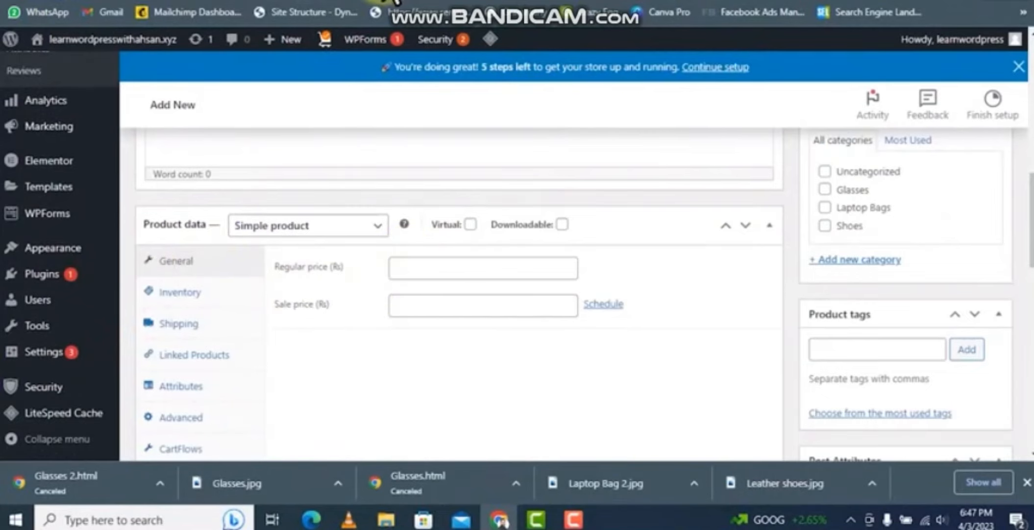
# Name the product "Everki Advance Laptop Bag- Briefcase, Fits up to 16-Inch (EKB407NCH), Charcoal, 16 inch" using the title from its Amazon page
pyautogui.click(378, 4)
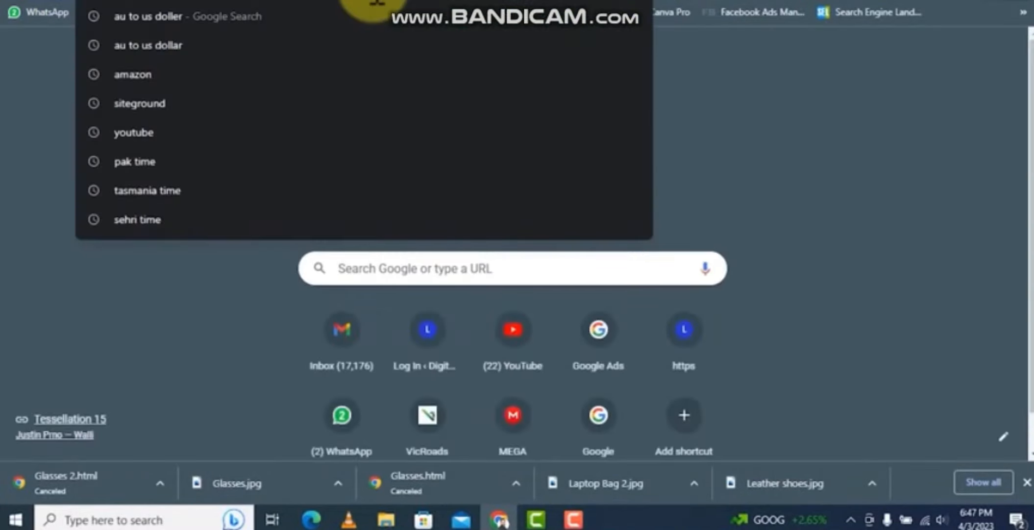
pyautogui.write('ama')
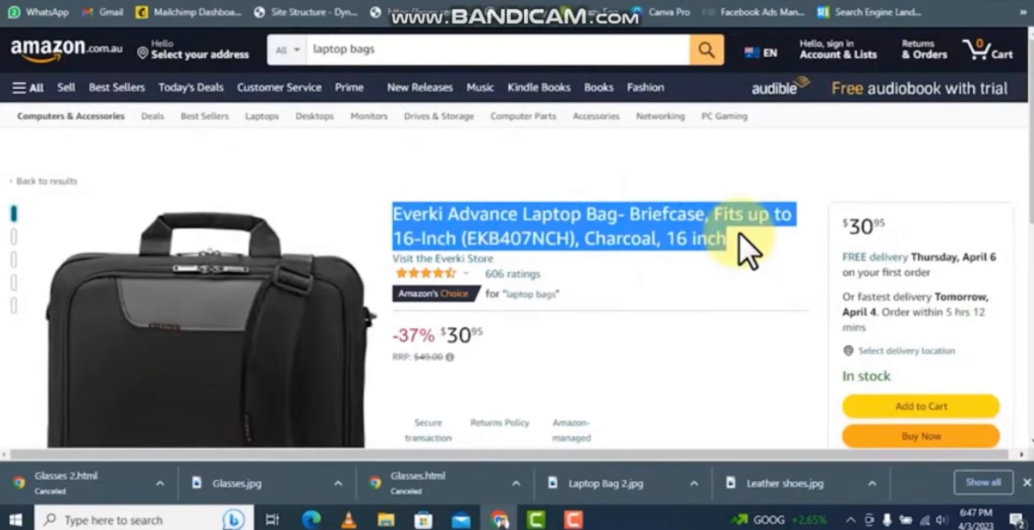
pyautogui.click(313, 2)
pyautogui.scroll(4, 343, 267)
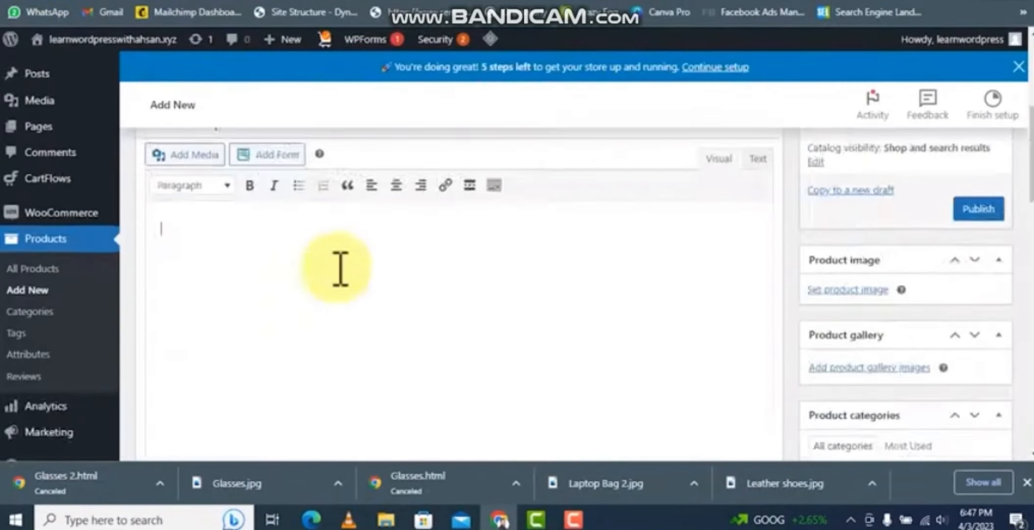
pyautogui.scroll(5, 331, 275)
pyautogui.scroll(-4, 231, 284)
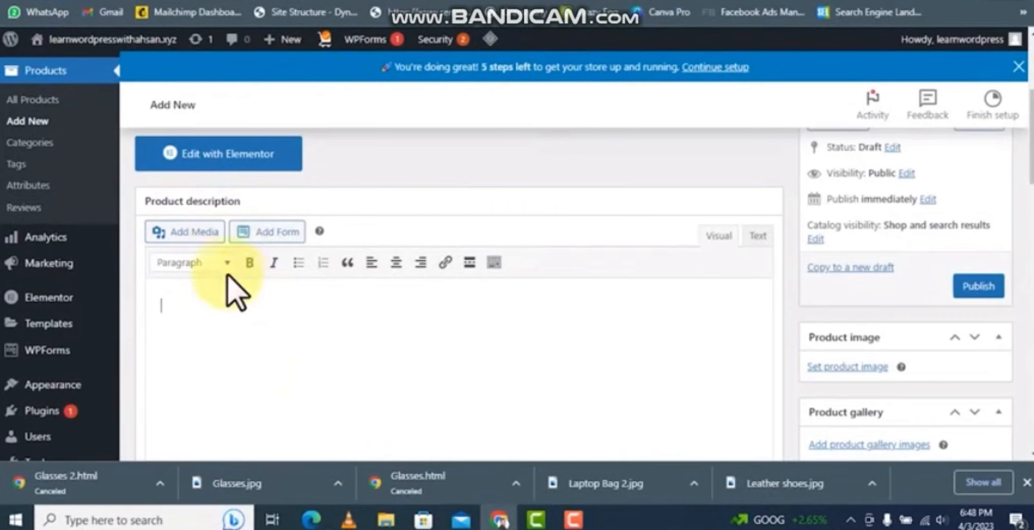
pyautogui.scroll(5, 245, 289)
pyautogui.scroll(-2, 250, 274)
pyautogui.click(248, 248)
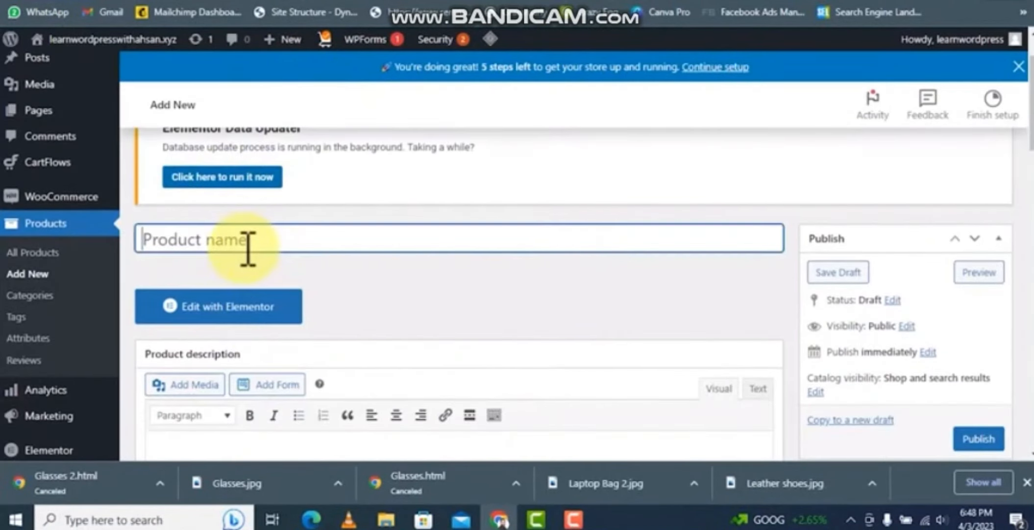
pyautogui.write('Everki Advance Laptop Bag- Briefcase, Fits up to 16-Inch (EKB407NCH), Charcoal, 16 inch')
# Copy the five feature bullet points from the Everki bag's Amazon page into the product description
pyautogui.click(471, 2)
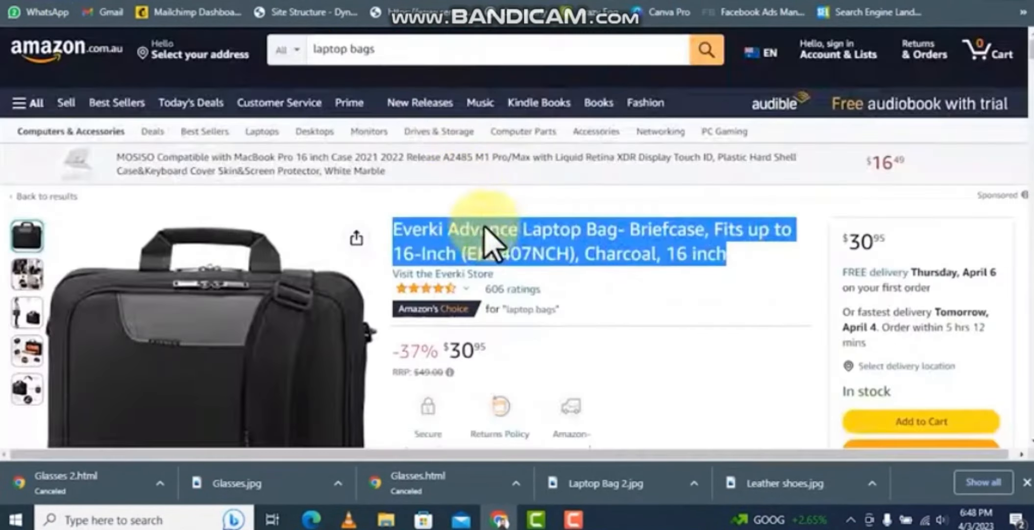
pyautogui.scroll(-6, 496, 259)
pyautogui.scroll(-2, 462, 294)
pyautogui.scroll(2, 415, 206)
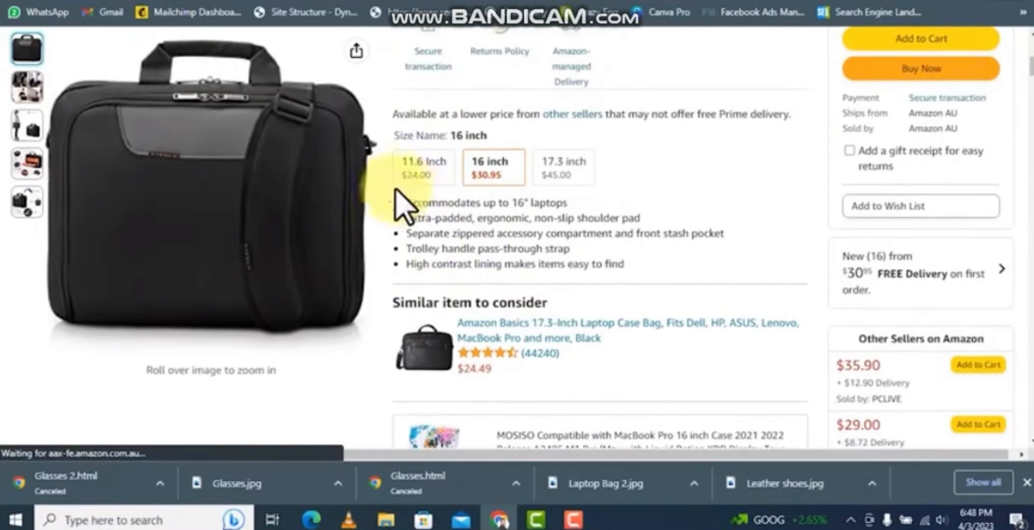
pyautogui.moveTo(407, 202); pyautogui.dragTo(634, 265)
pyautogui.hotkey('ctrl', 'c')
pyautogui.click(267, 1)
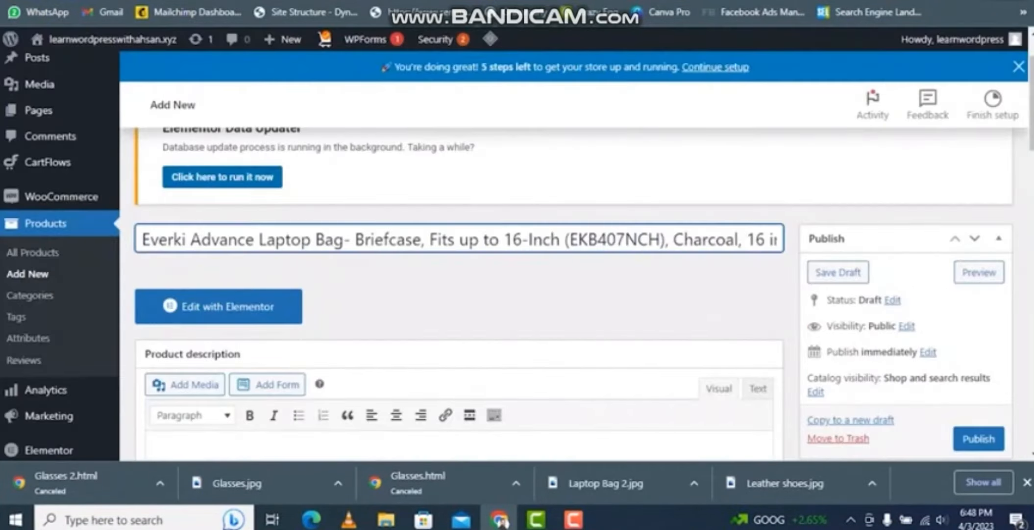
pyautogui.scroll(-3, 390, 353)
pyautogui.click(233, 235)
pyautogui.hotkey('ctrl', 'v')
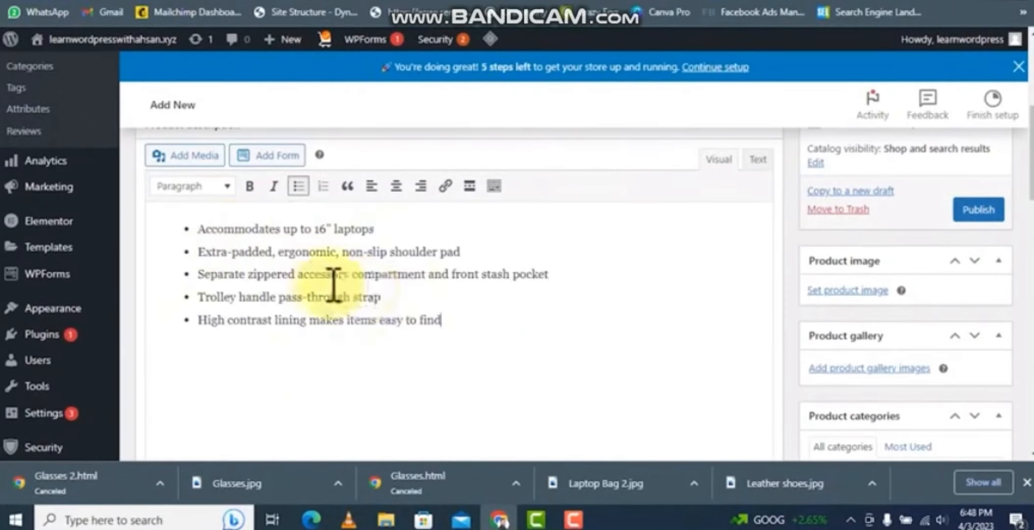
# In the simple product's general data, set the regular price to 1500 and enter a sale price
pyautogui.scroll(-5, 491, 304)
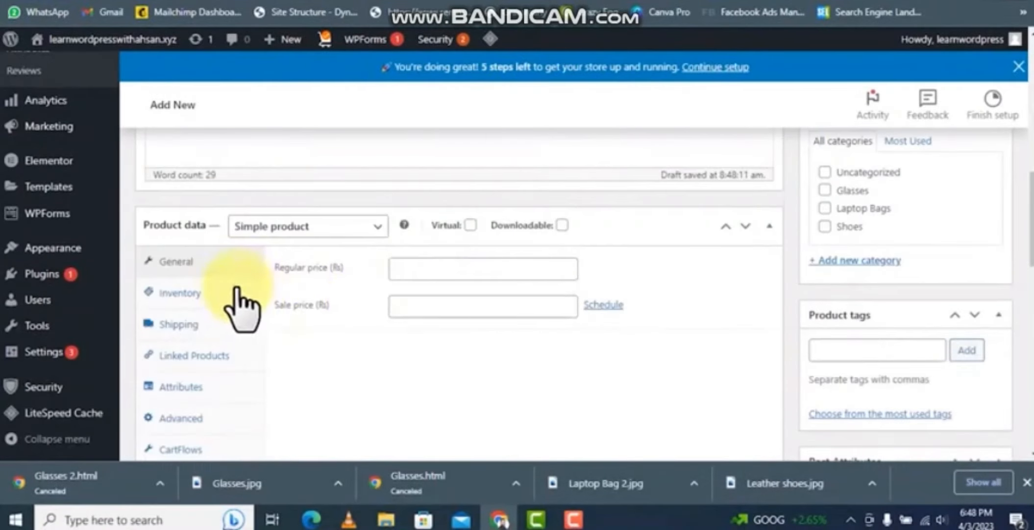
pyautogui.click(428, 266)
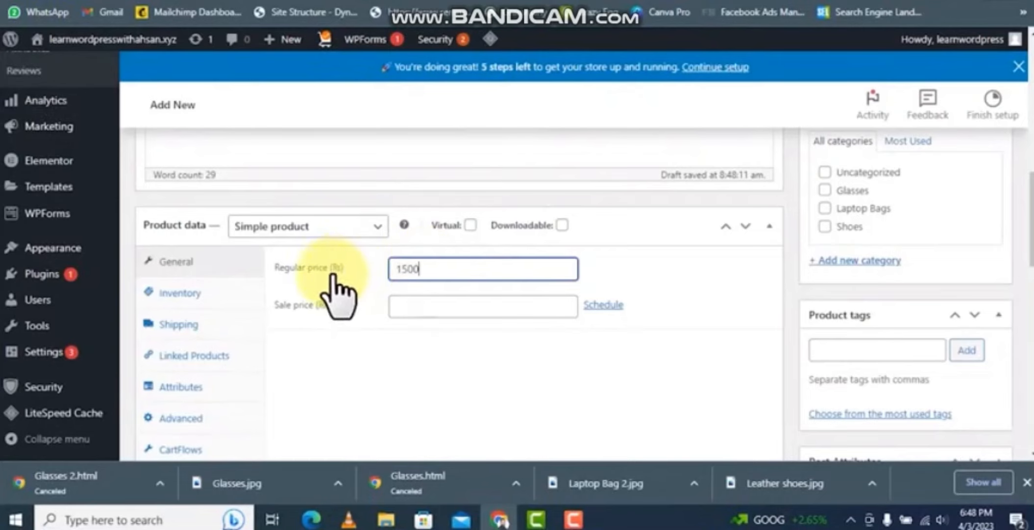
pyautogui.moveTo(444, 267); pyautogui.dragTo(387, 269)
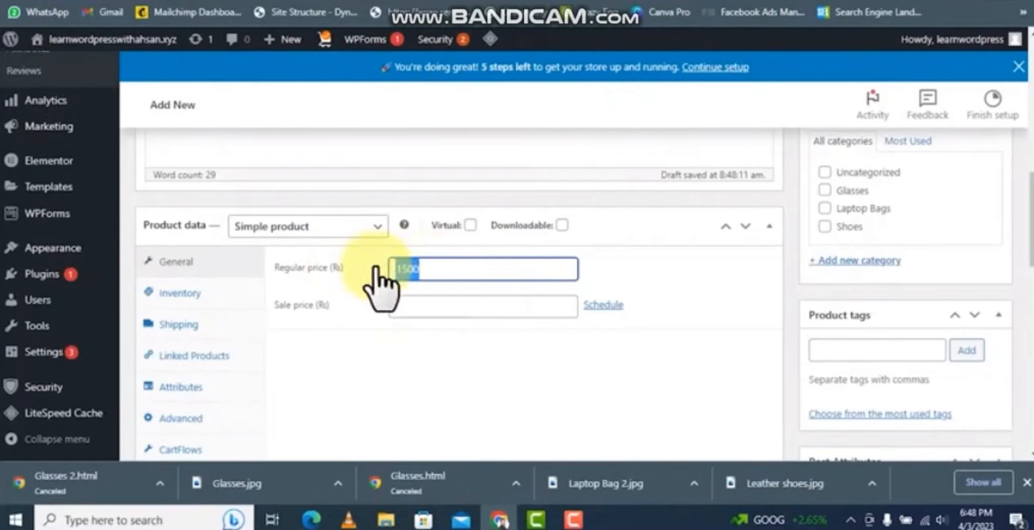
pyautogui.click(446, 305)
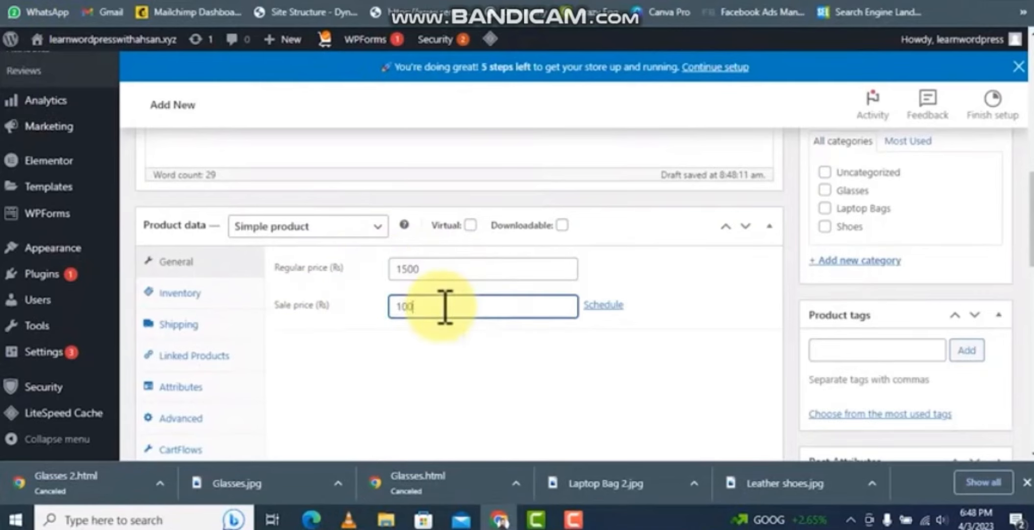
# In the inventory data, set the SKU to LAP123 and keep the stock status as In stock
pyautogui.click(201, 293)
pyautogui.click(444, 270)
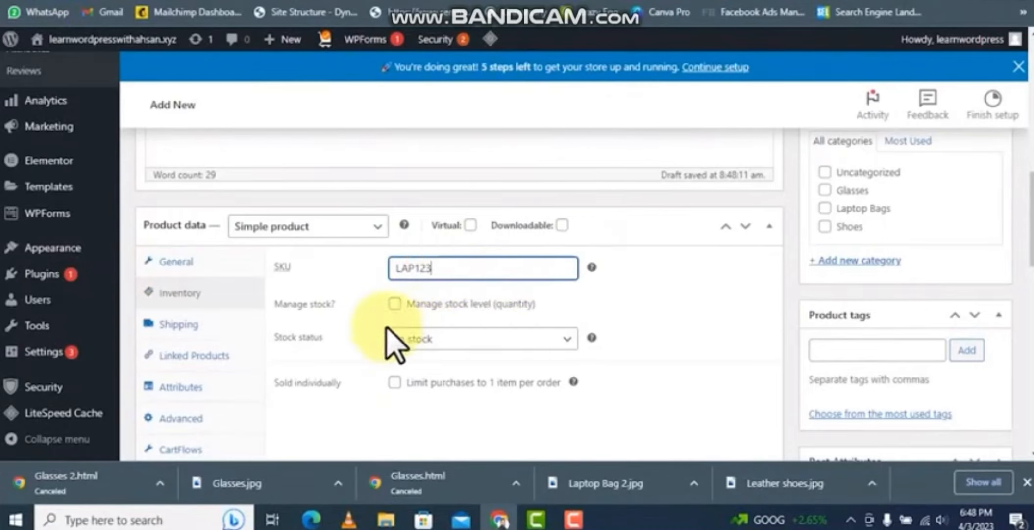
pyautogui.click(475, 339)
pyautogui.click(475, 339)
# In the shipping data, set the product's weight to 1 kg
pyautogui.click(179, 324)
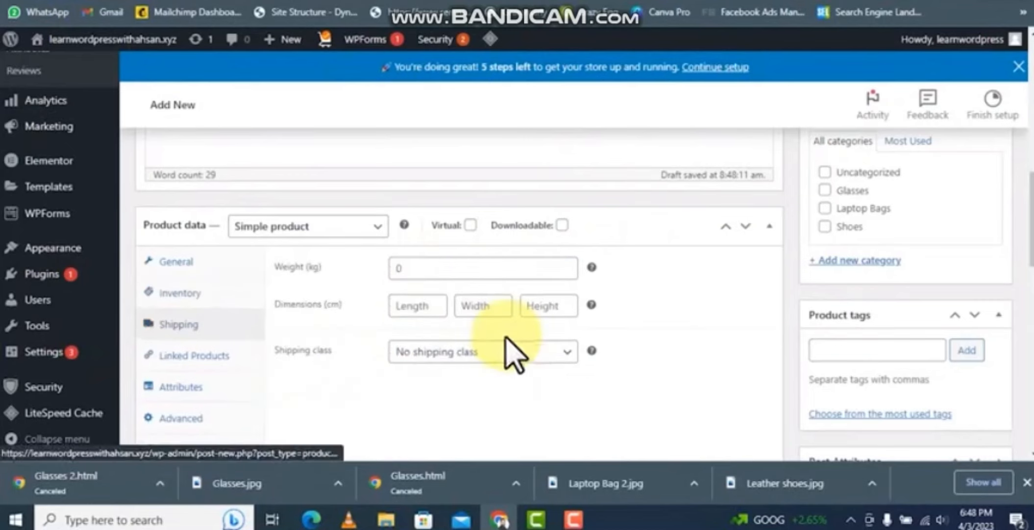
pyautogui.click(426, 269)
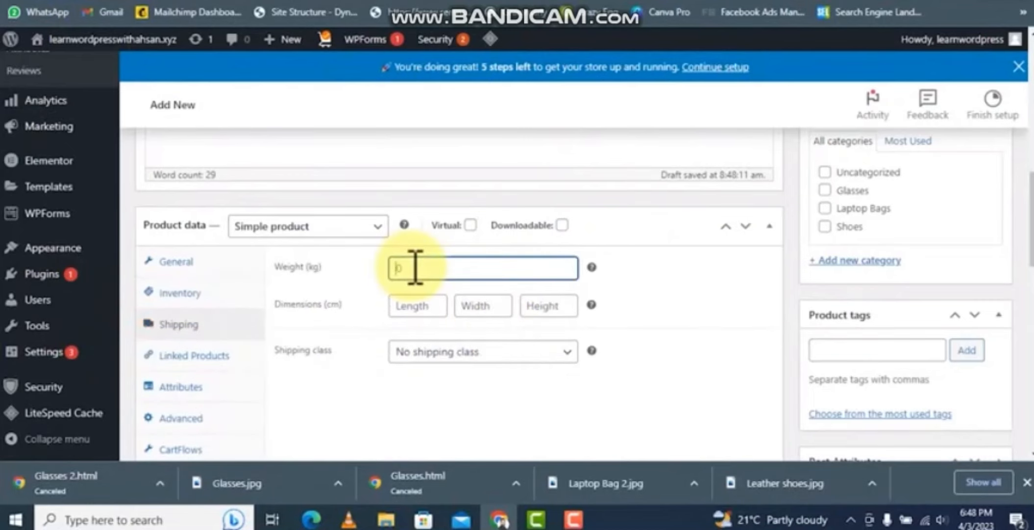
pyautogui.write('1')
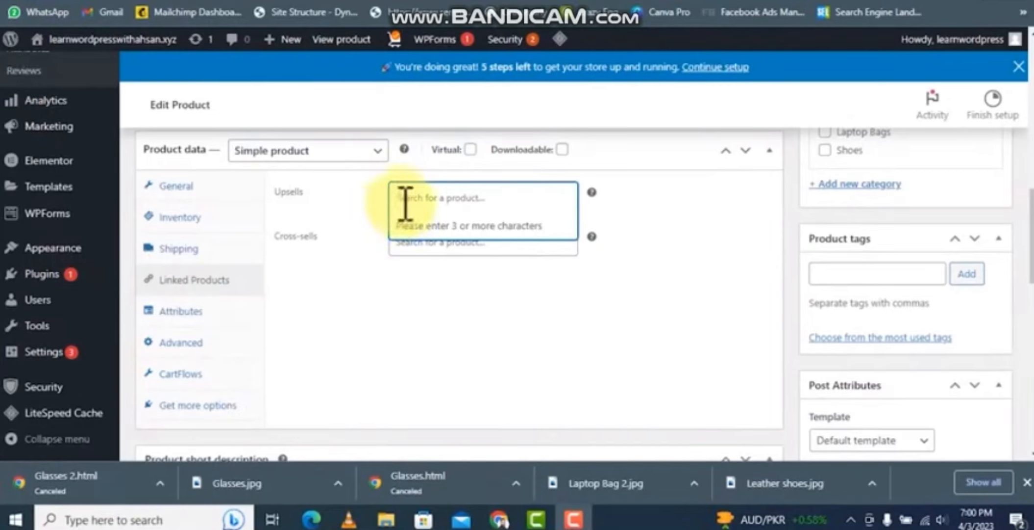
# Add the existing color attribute to the simple product's attributes
pyautogui.click(362, 257)
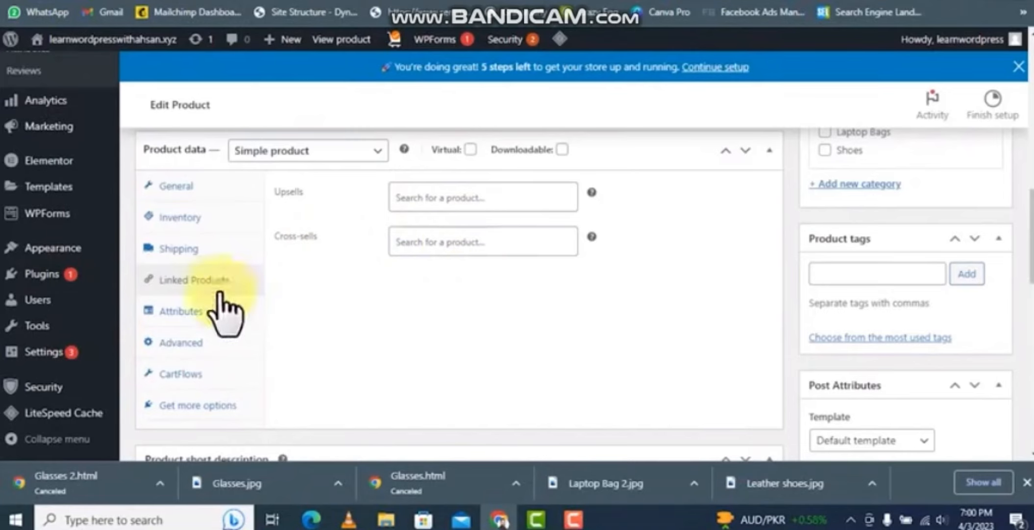
pyautogui.click(183, 311)
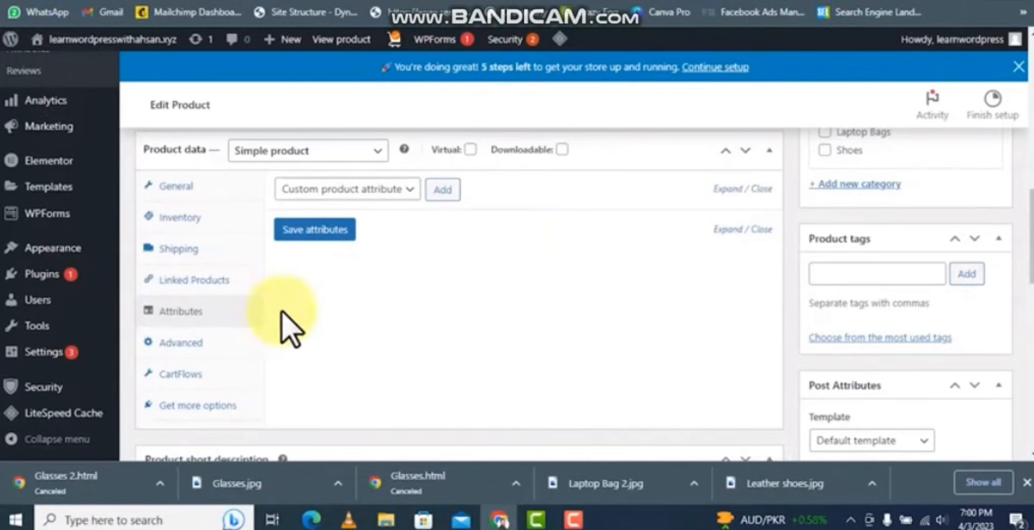
pyautogui.click(443, 191)
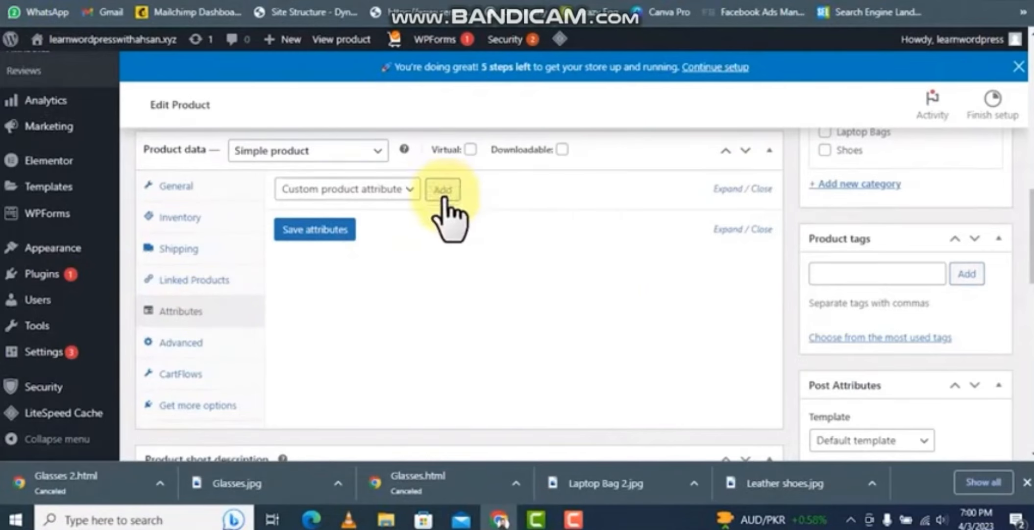
pyautogui.click(398, 190)
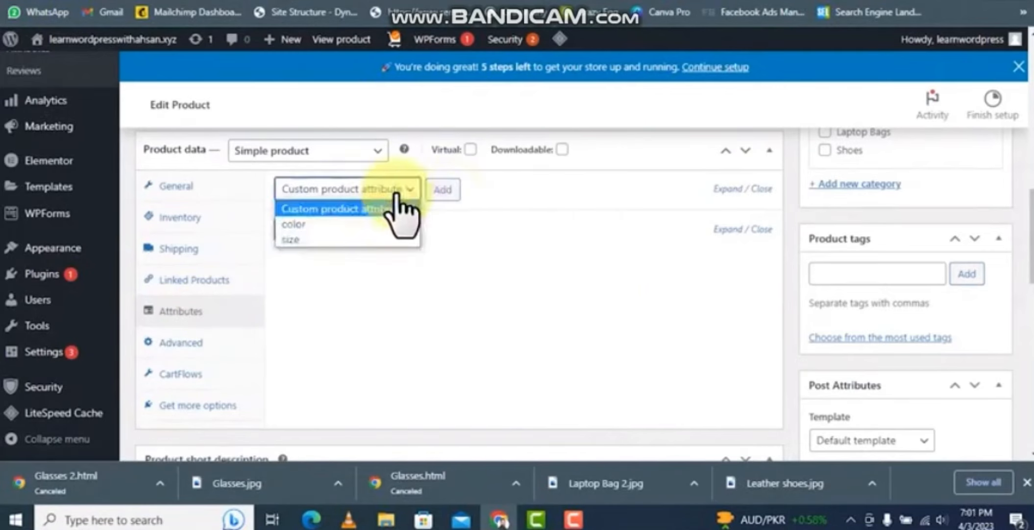
pyautogui.click(319, 225)
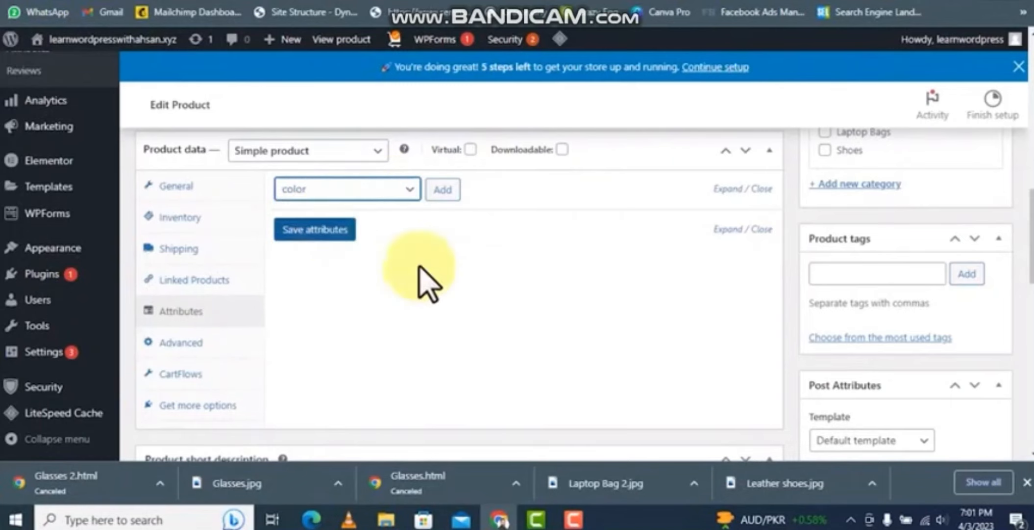
pyautogui.click(441, 191)
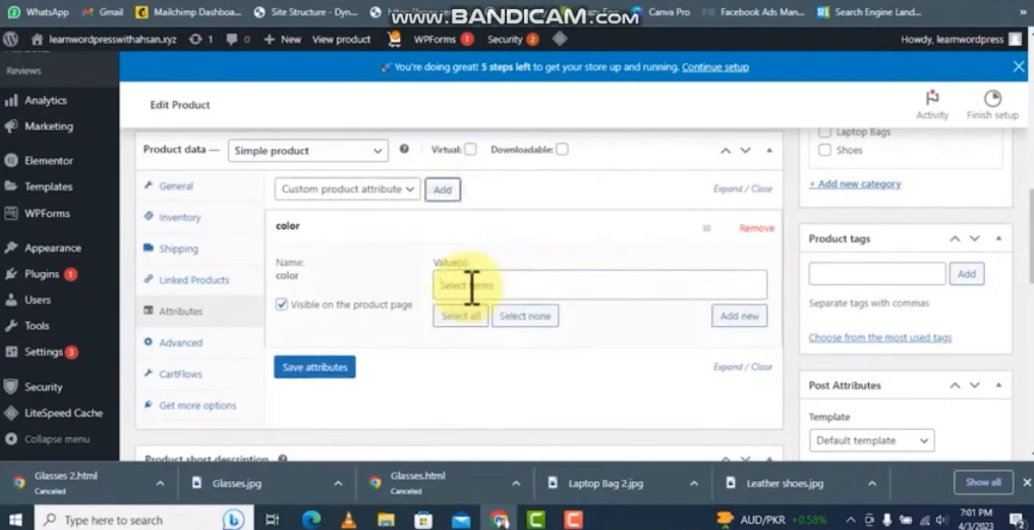
# Give the color attribute the values Black, Blue and Red, and save the attributes
pyautogui.click(472, 286)
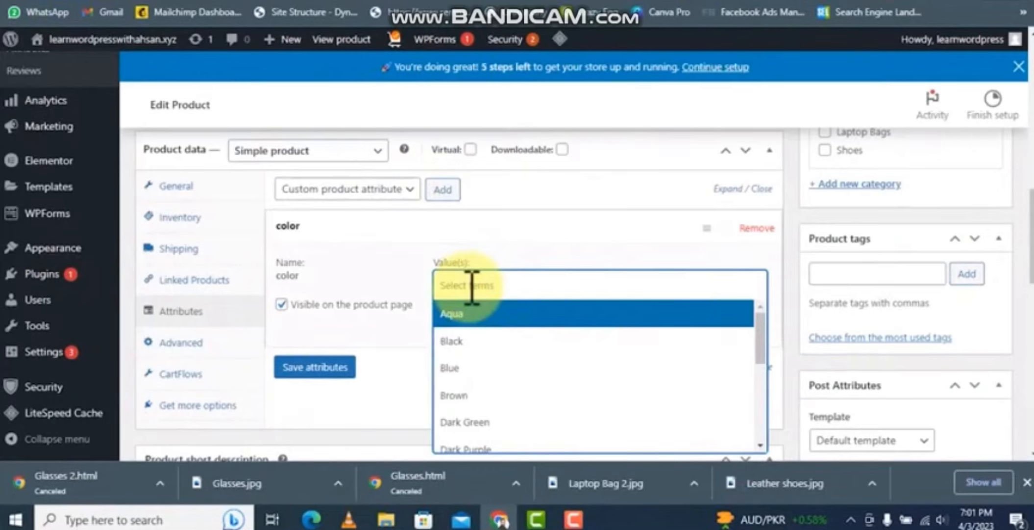
pyautogui.write('black')
pyautogui.press('Return')
pyautogui.write('blue')
pyautogui.press('Return')
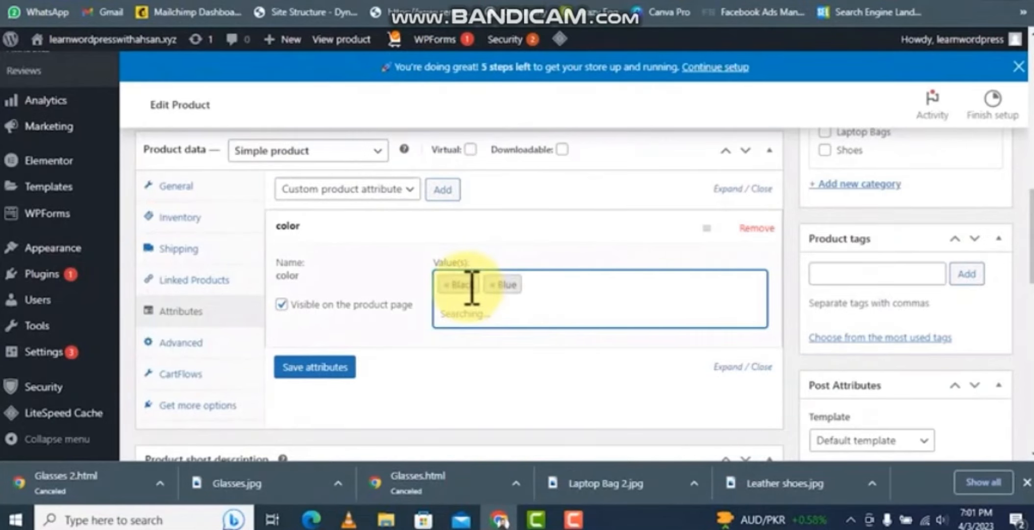
pyautogui.click(328, 367)
pyautogui.scroll(1, 505, 324)
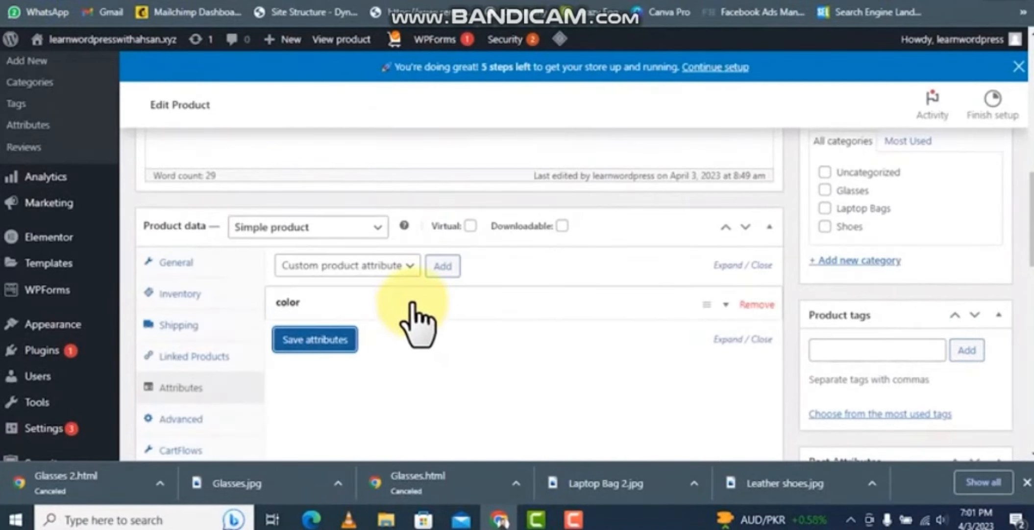
# Review the product's advanced data, including the purchase note, menu order and reviews options
pyautogui.scroll(2, 437, 318)
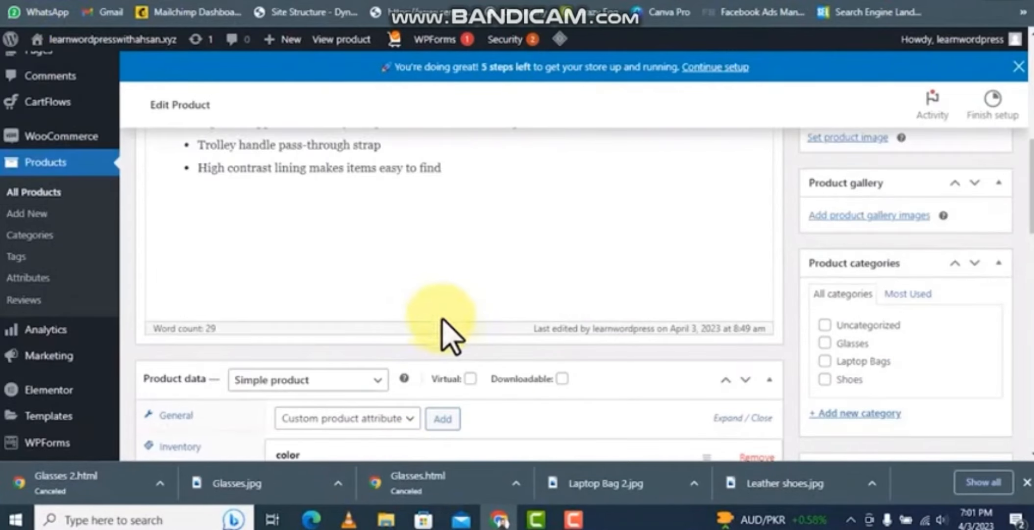
pyautogui.scroll(-2, 443, 333)
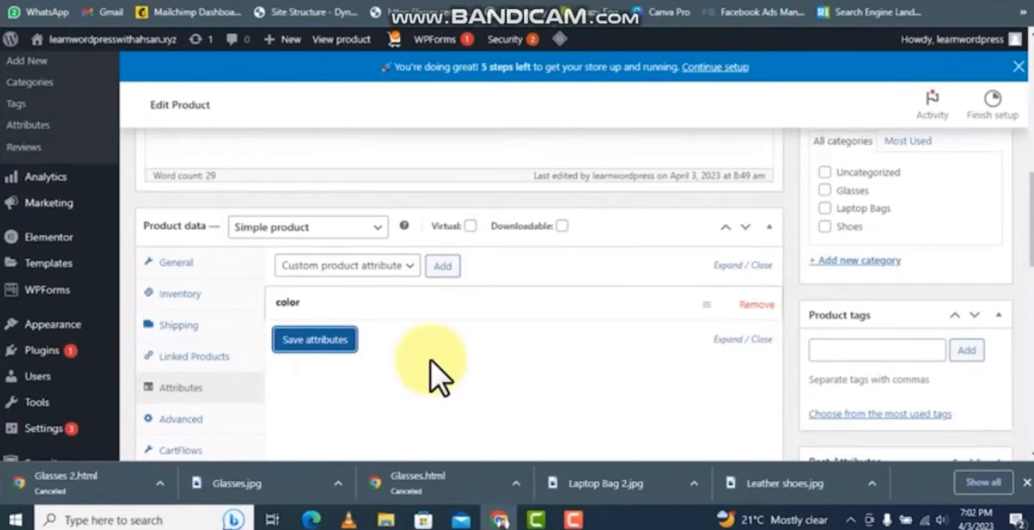
pyautogui.click(195, 416)
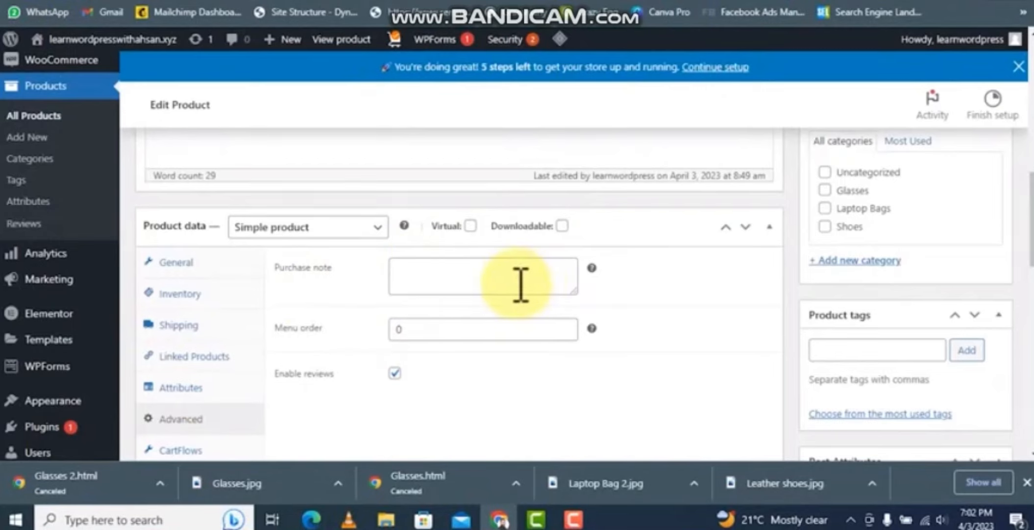
# Upload a picture of the black laptop bag and set it as the product image
pyautogui.scroll(5, 820, 293)
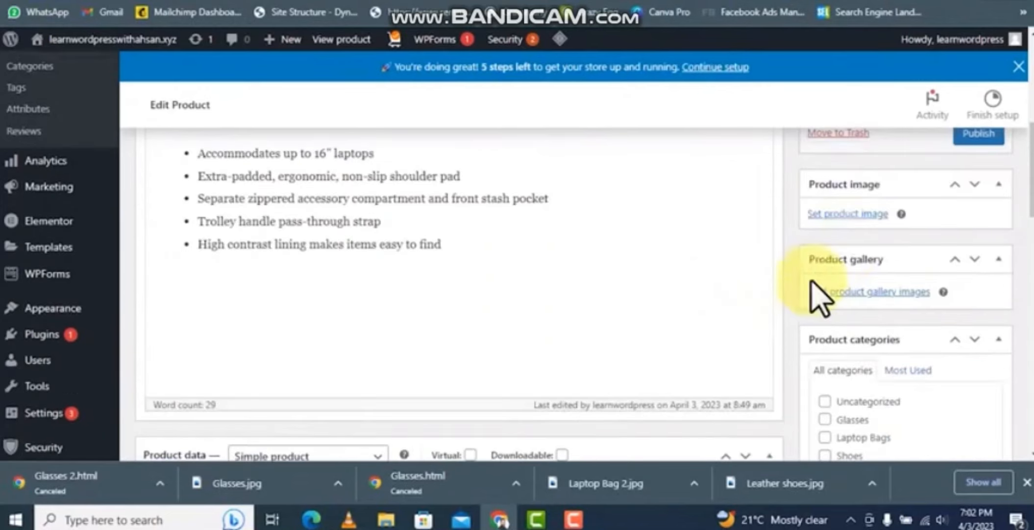
pyautogui.click(844, 216)
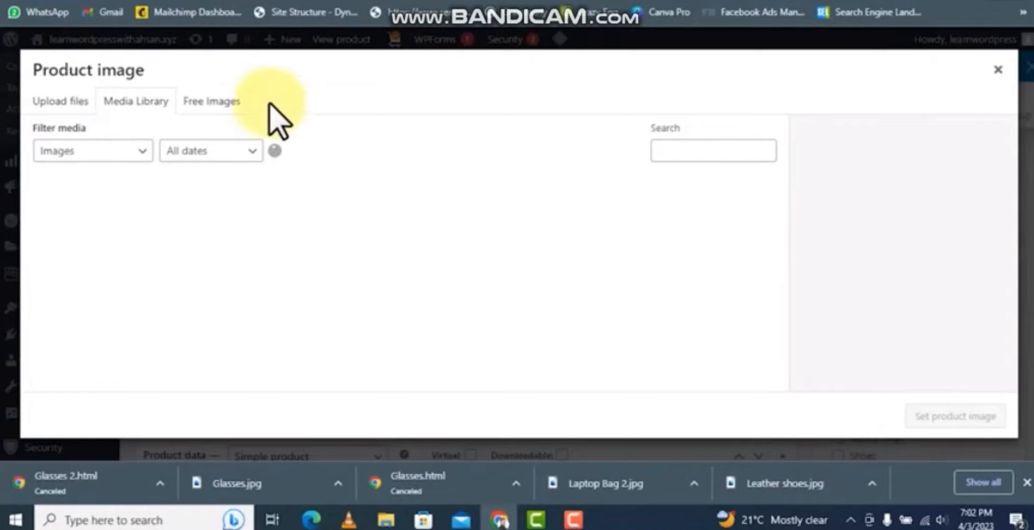
pyautogui.click(61, 101)
pyautogui.click(544, 281)
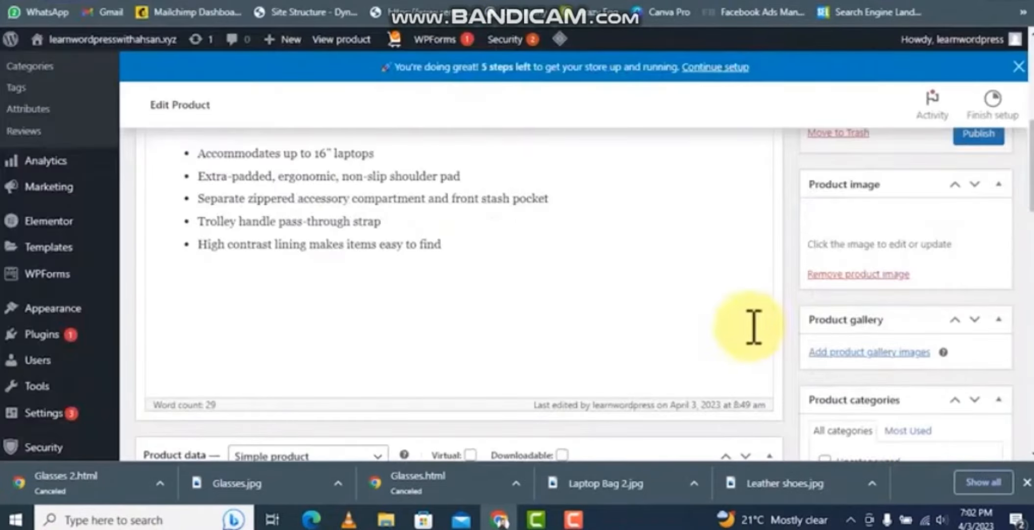
# Assign the product to the Laptop Bags category and publish it
pyautogui.scroll(-5, 752, 323)
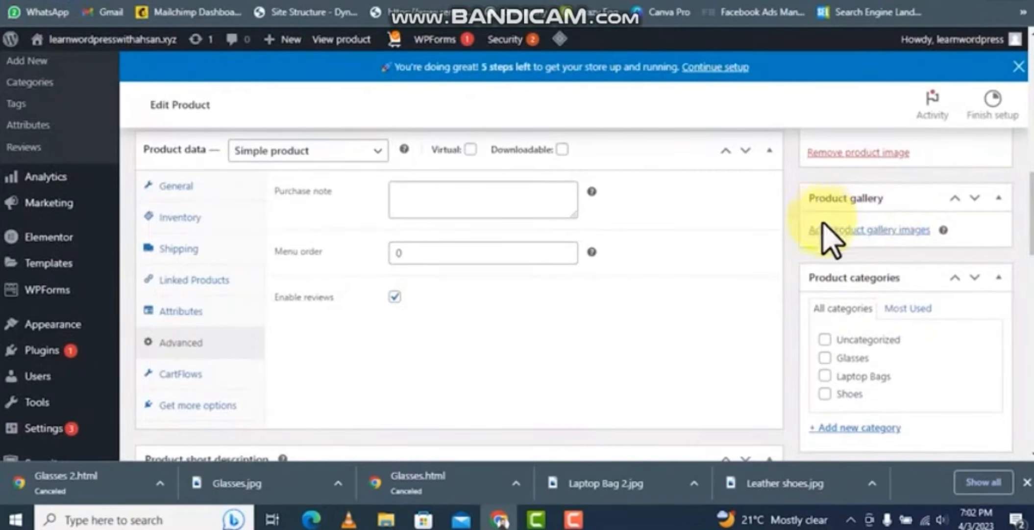
pyautogui.scroll(-1, 878, 255)
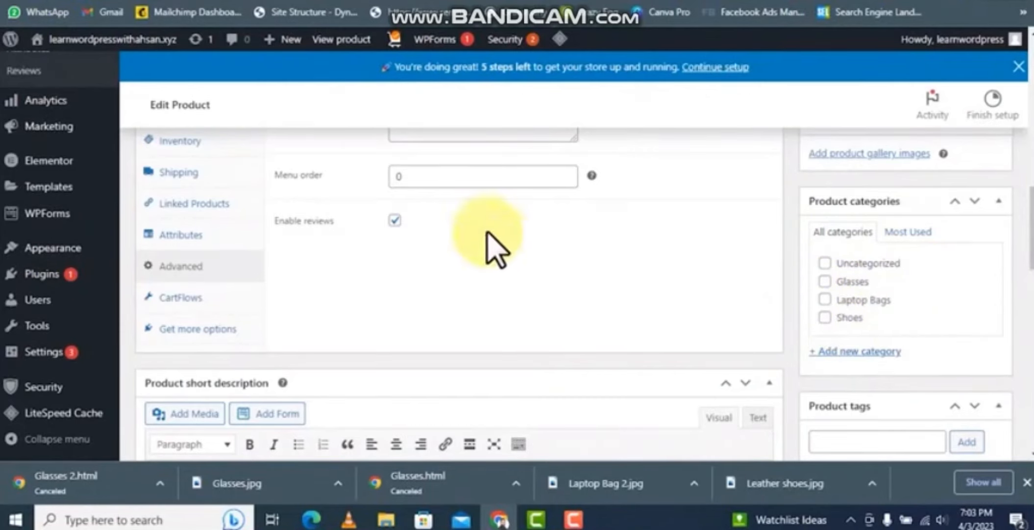
pyautogui.click(825, 300)
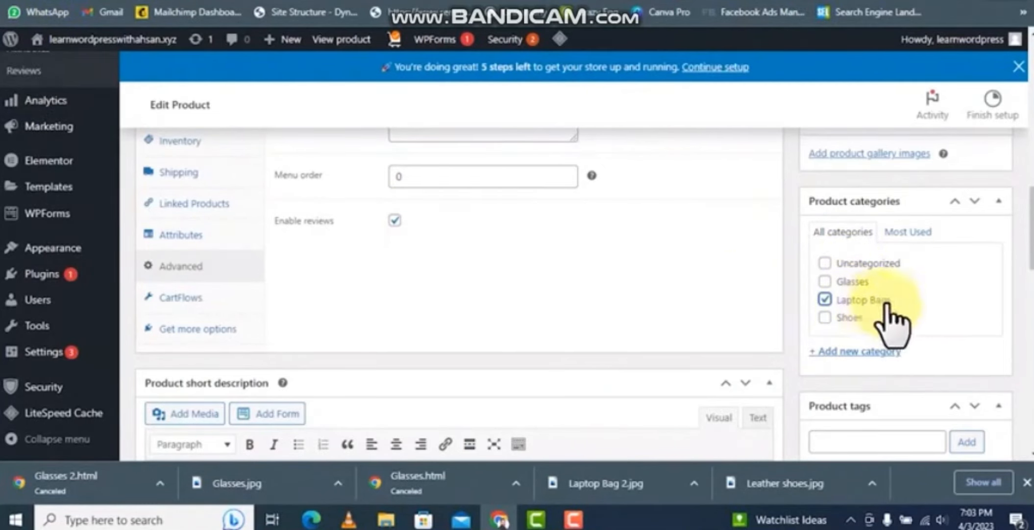
pyautogui.scroll(-6, 924, 305)
pyautogui.scroll(6, 980, 314)
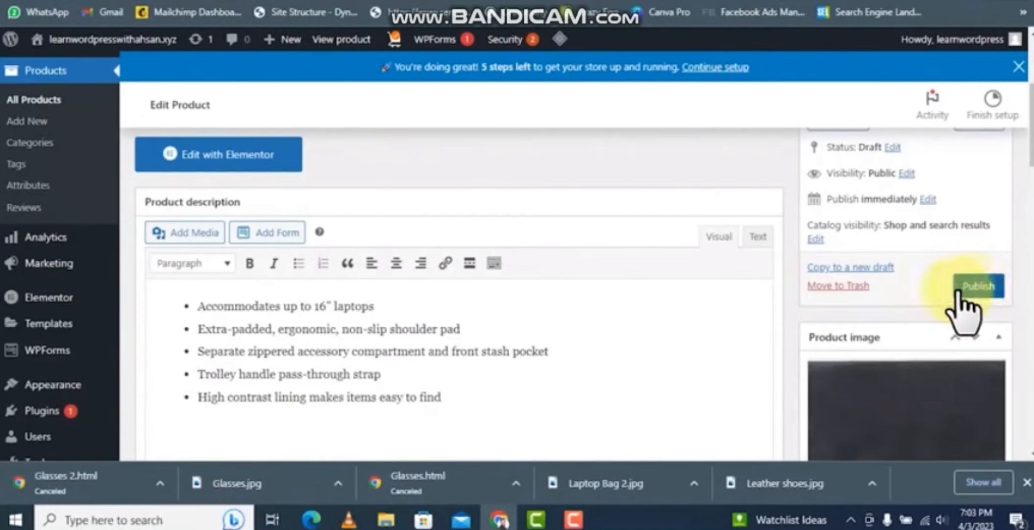
pyautogui.click(973, 282)
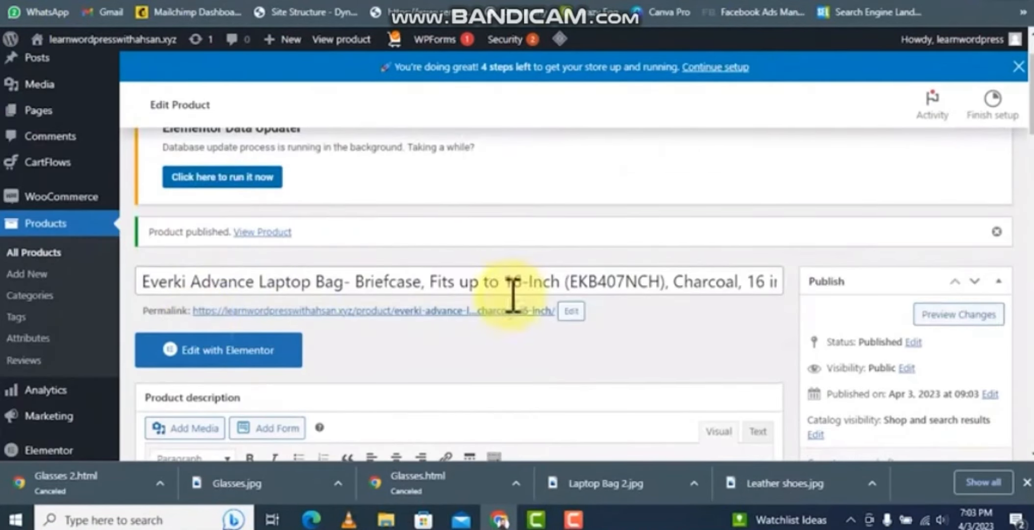
# Change the product's permalink slug to laptop-bag and update the product
pyautogui.click(446, 314)
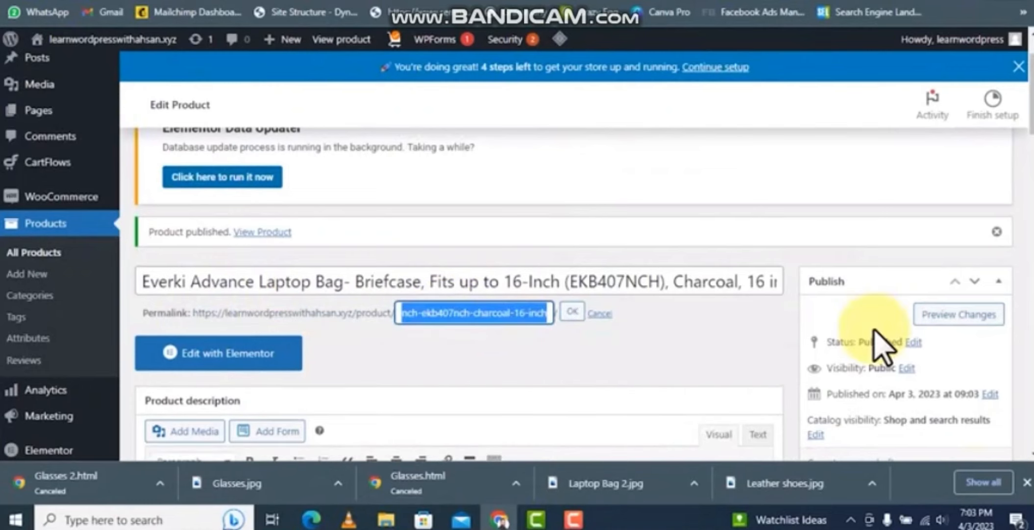
pyautogui.write('laptop-bag')
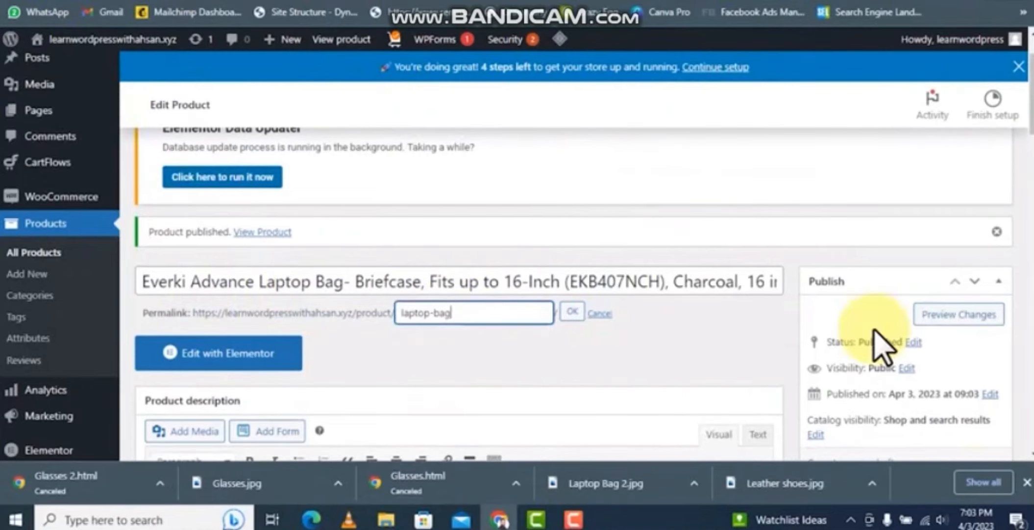
pyautogui.click(634, 365)
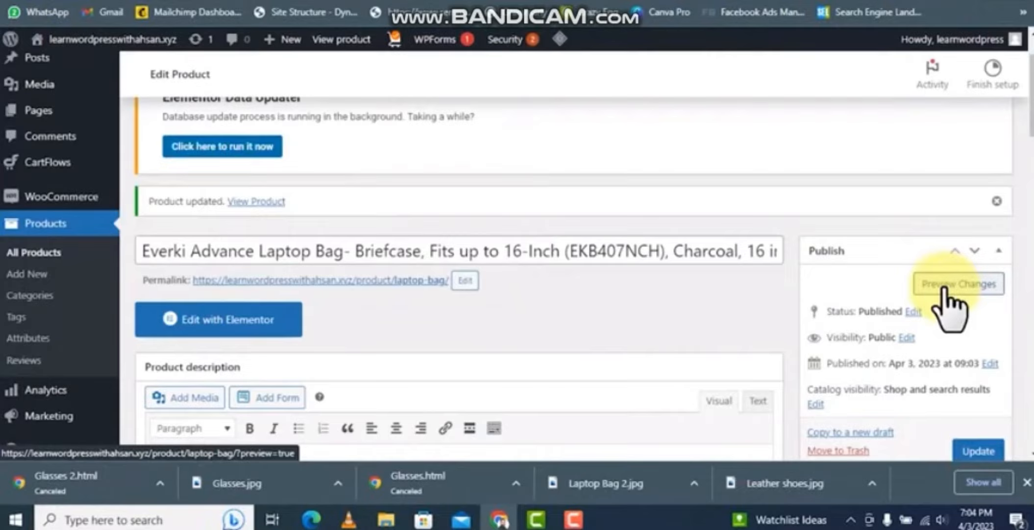
# Preview the laptop bag's product page and check its image, title and description
pyautogui.click(943, 290)
pyautogui.scroll(-3, 739, 272)
pyautogui.scroll(3, 56, 201)
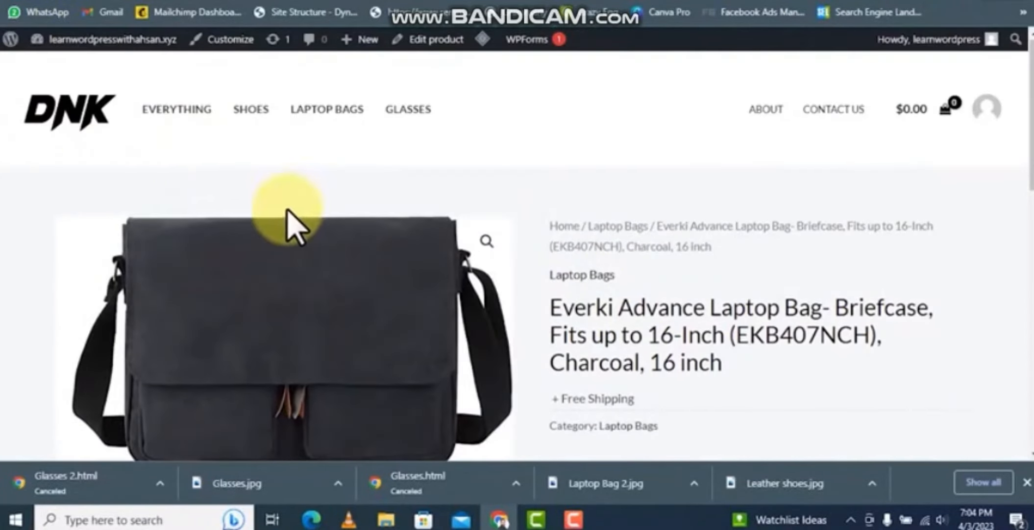
pyautogui.scroll(-3, 776, 231)
pyautogui.scroll(-3, 700, 266)
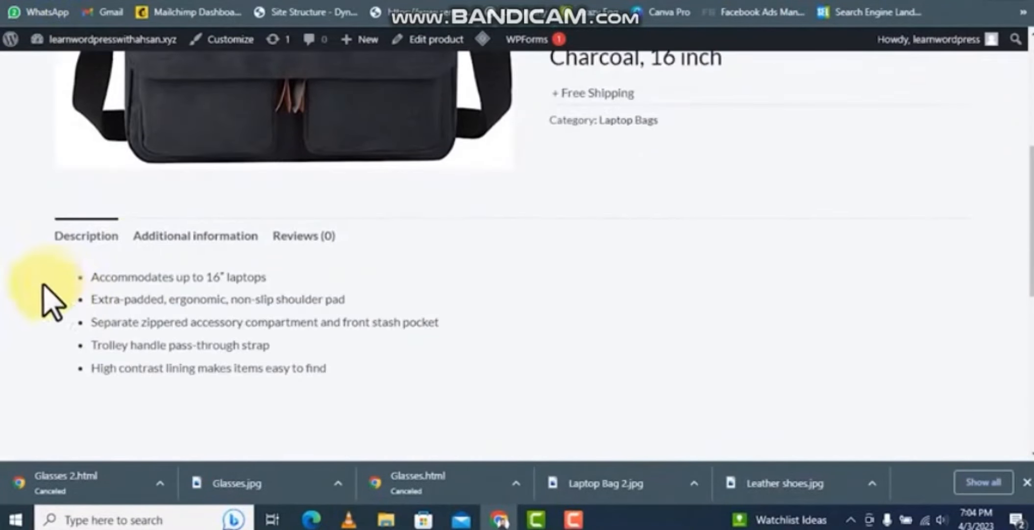
# Examine the color values in the product page's additional information, its review form and the rest of the page
pyautogui.click(198, 241)
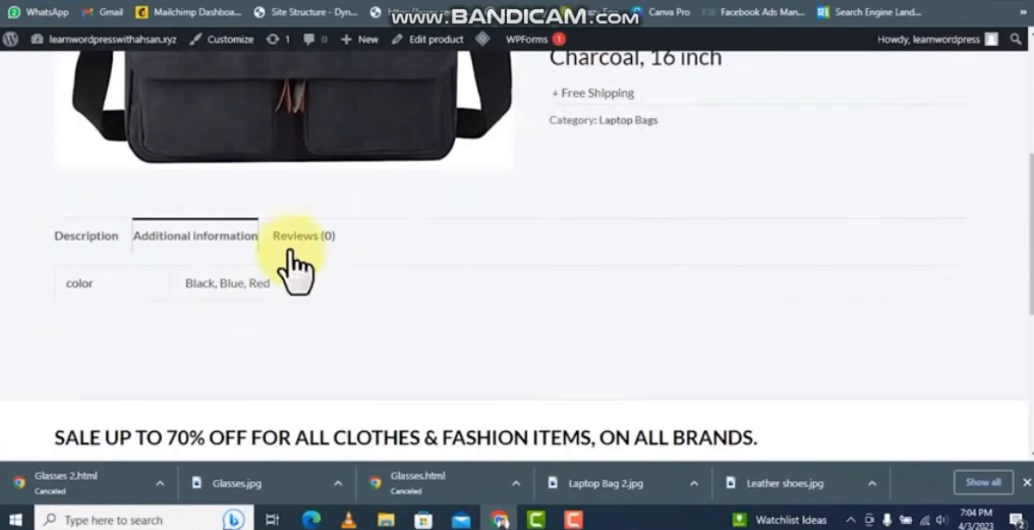
pyautogui.moveTo(286, 283); pyautogui.dragTo(206, 287)
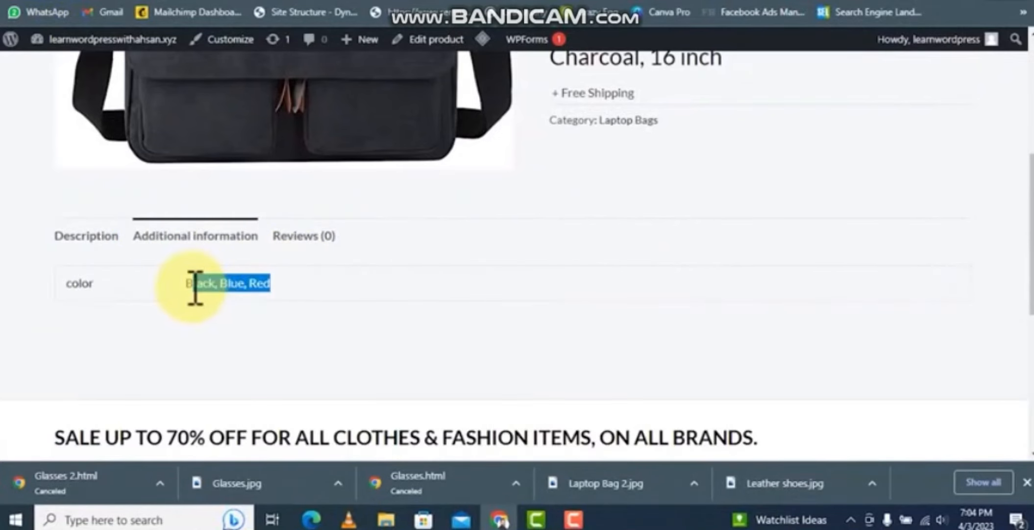
pyautogui.click(314, 238)
pyautogui.scroll(-2, 197, 323)
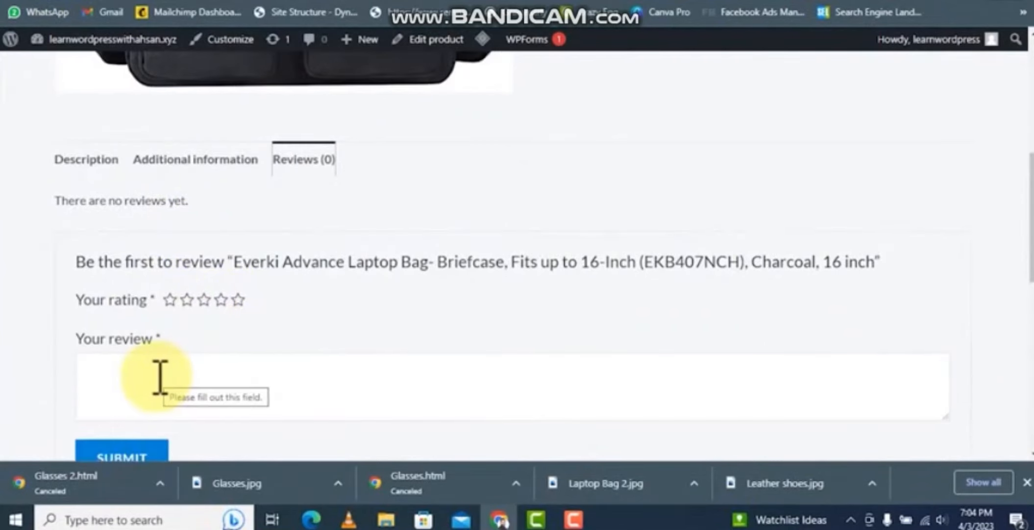
pyautogui.scroll(2, 462, 261)
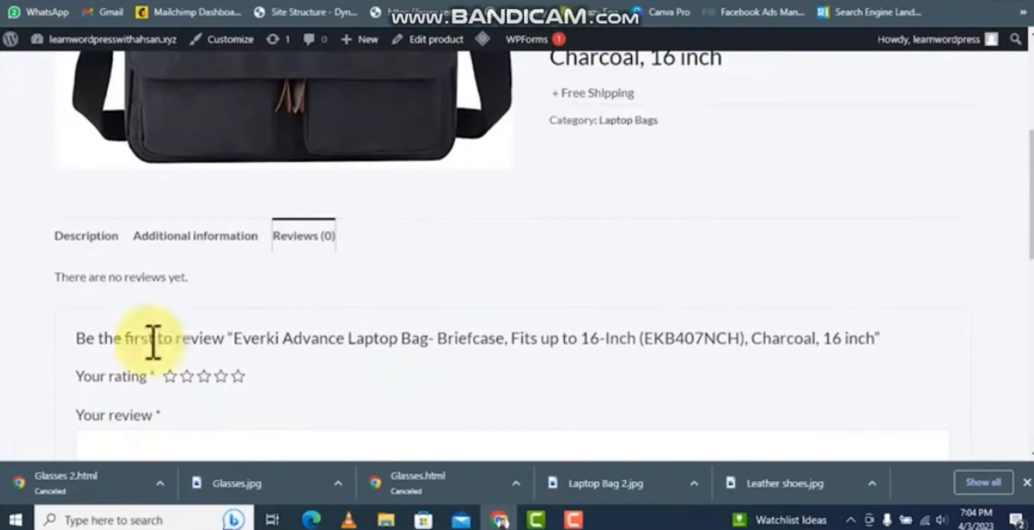
pyautogui.scroll(-6, 150, 339)
pyautogui.scroll(-5, 215, 338)
pyautogui.scroll(10, 265, 344)
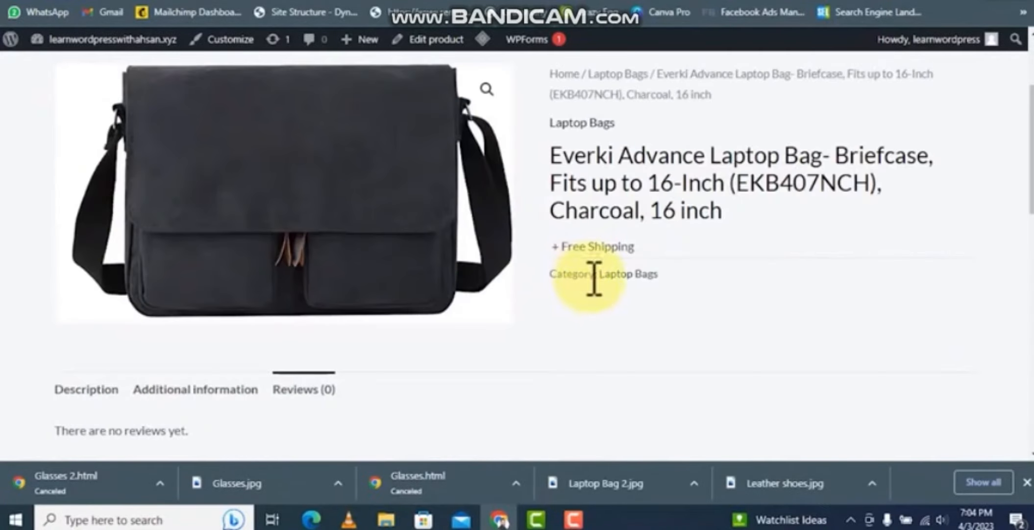
# Return to editing the laptop bag product and set its regular price to 1500 in the general data
pyautogui.click(432, 39)
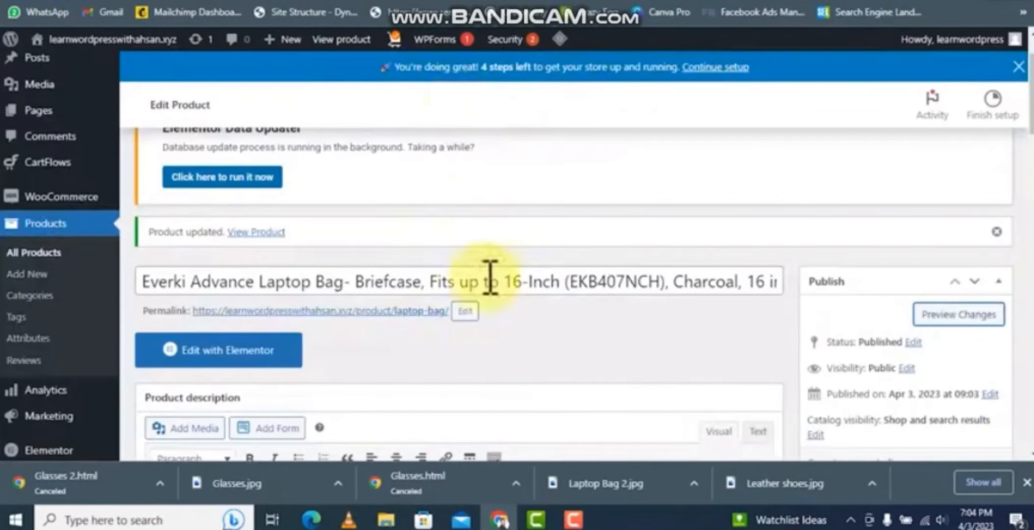
pyautogui.scroll(-14, 490, 277)
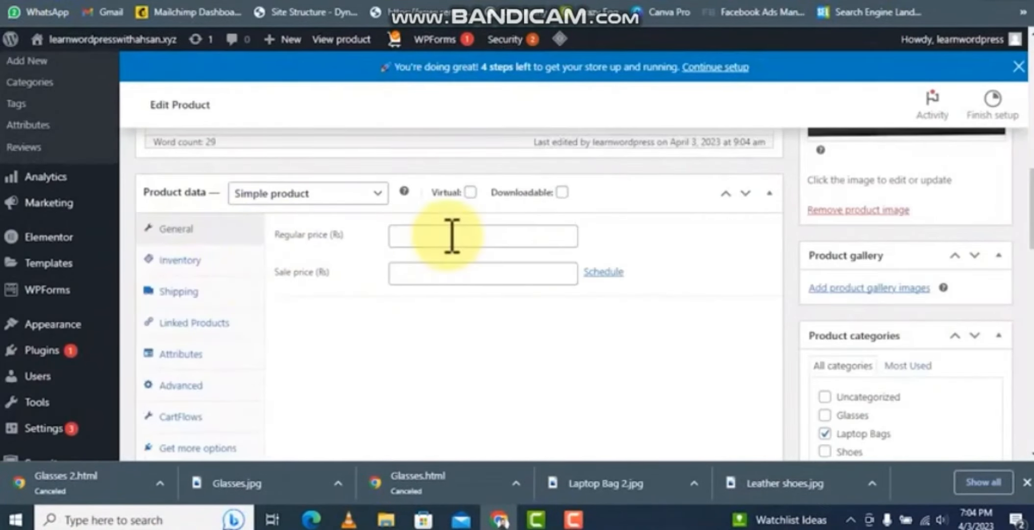
pyautogui.click(589, 1)
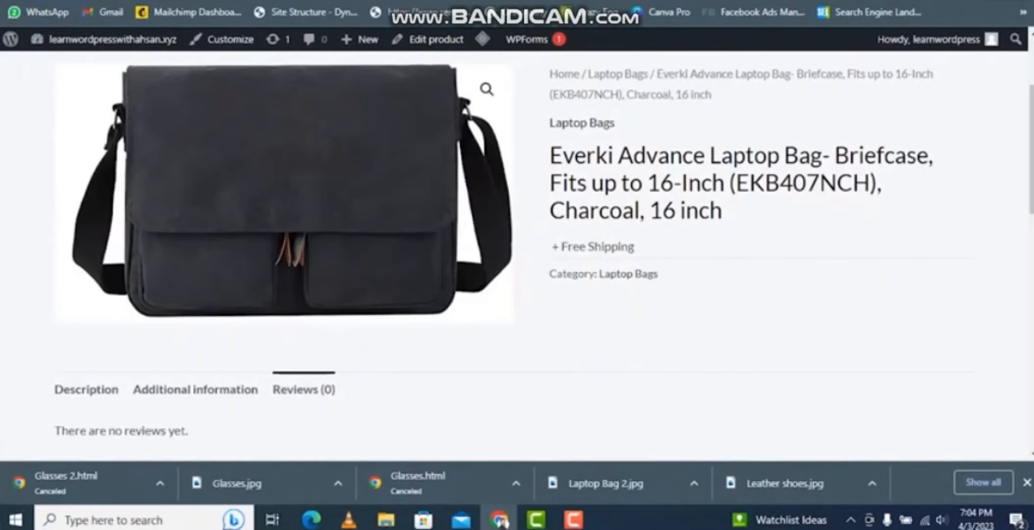
pyautogui.hotkey('ctrl', 'shift', 'Tab')
pyautogui.click(409, 234)
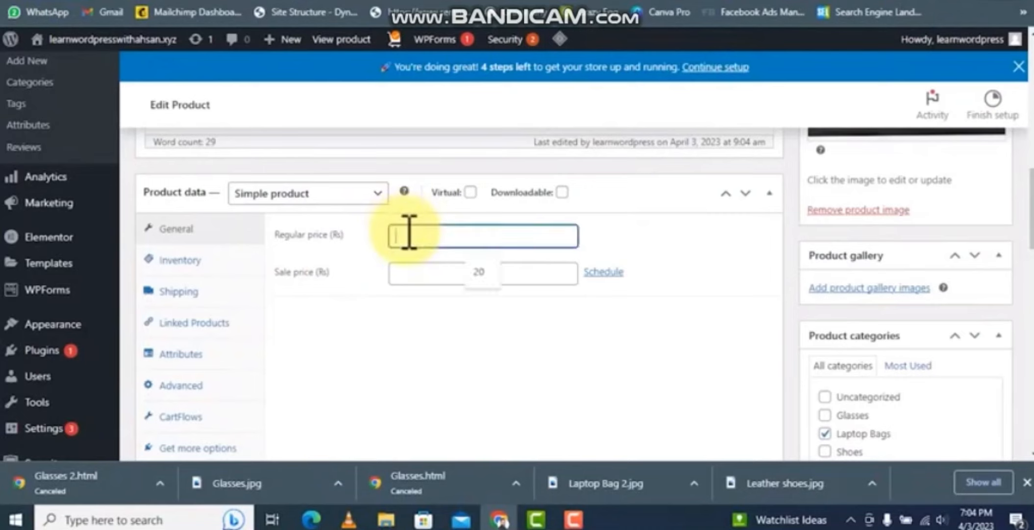
pyautogui.write('1500')
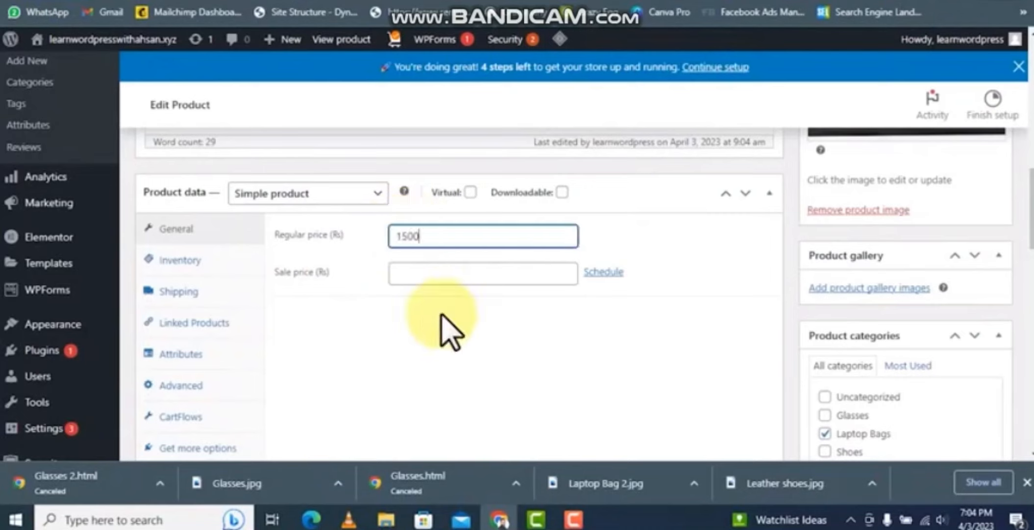
# Set the laptop bag's sale price to 1000 and update the product
pyautogui.click(433, 273)
pyautogui.write('10')
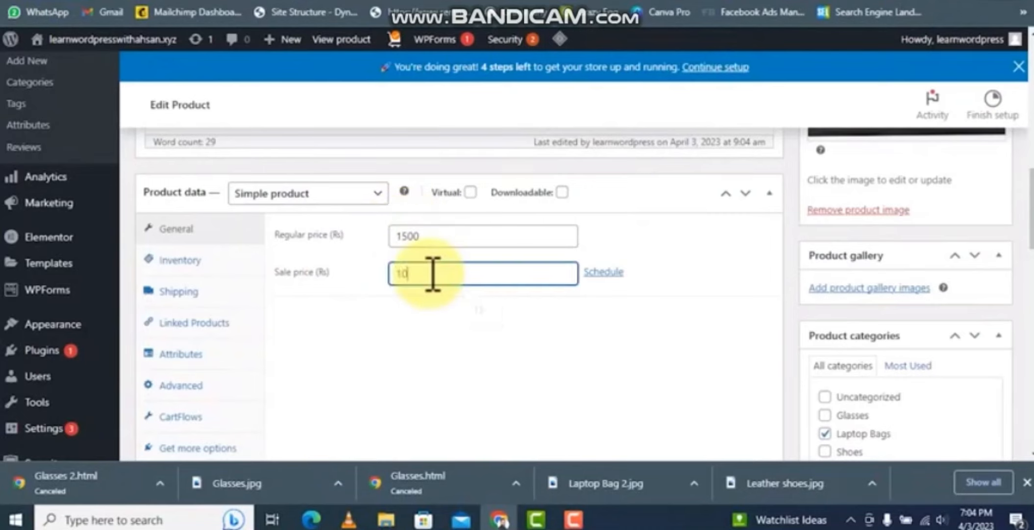
pyautogui.write('00')
pyautogui.click(437, 337)
pyautogui.scroll(5, 446, 353)
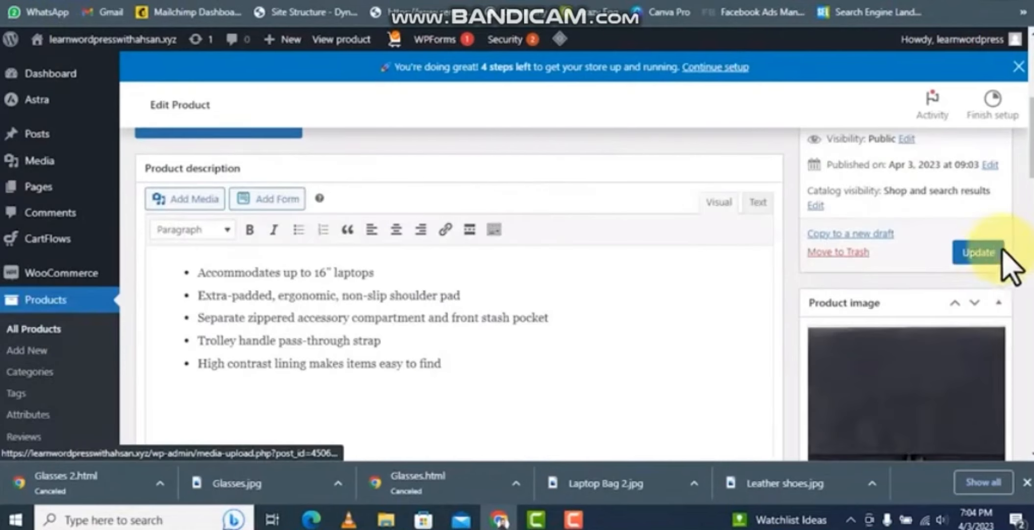
pyautogui.click(996, 252)
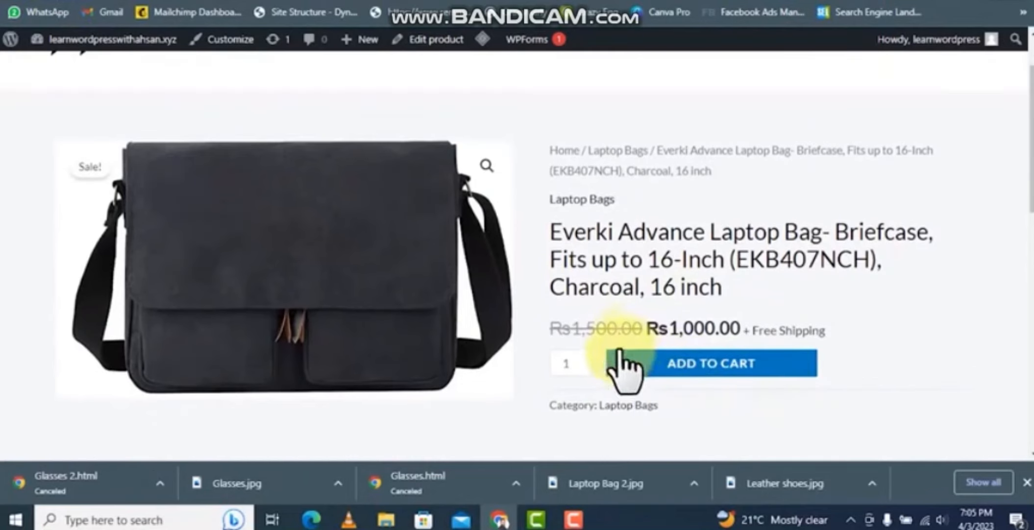
# Check the regular and sale prices displayed on the laptop bag's product page
pyautogui.moveTo(576, 332); pyautogui.dragTo(625, 332)
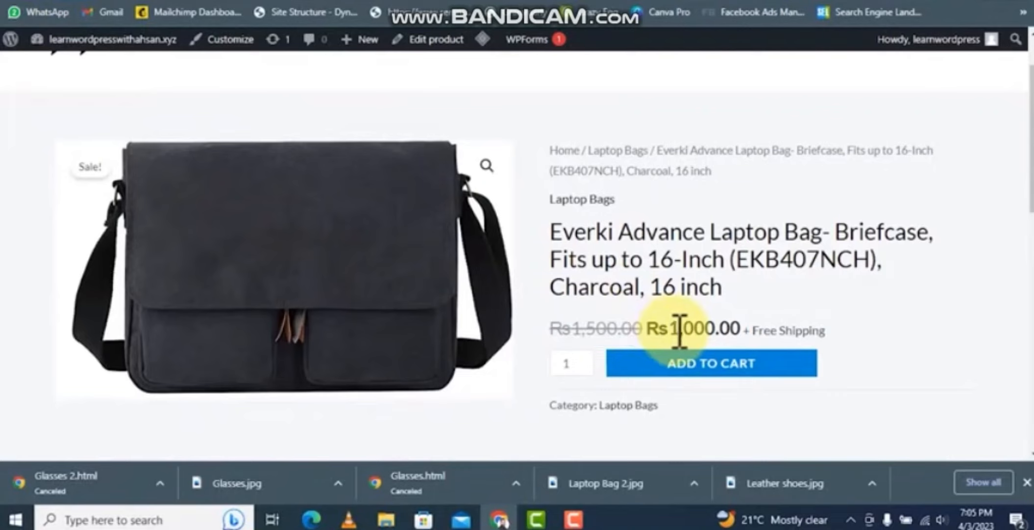
pyautogui.moveTo(680, 330); pyautogui.dragTo(714, 331)
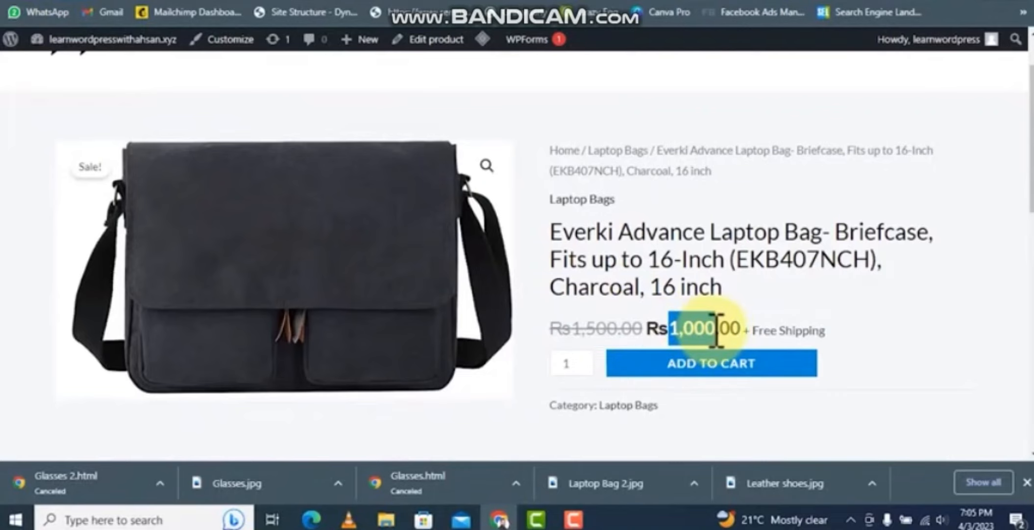
pyautogui.scroll(2, 574, 255)
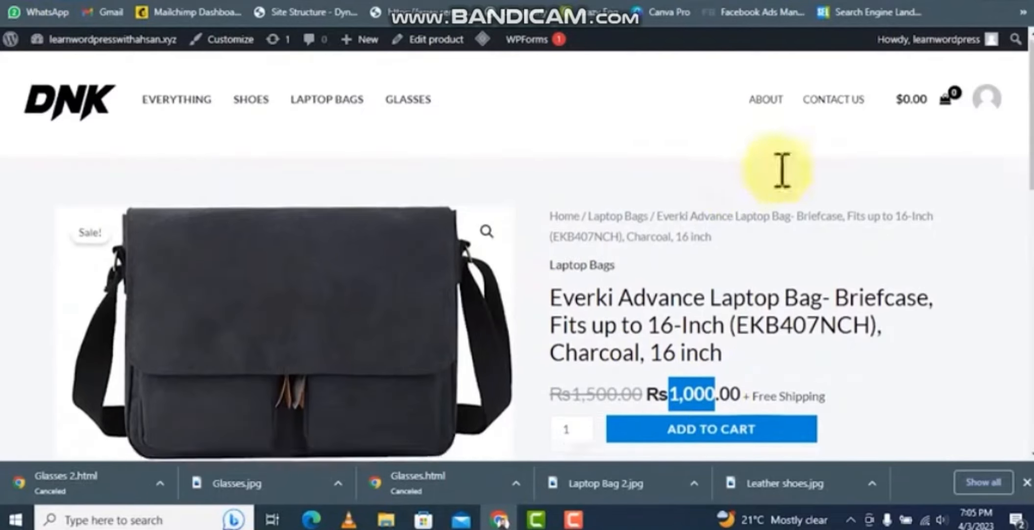
pyautogui.scroll(-4, 809, 196)
pyautogui.scroll(4, 760, 339)
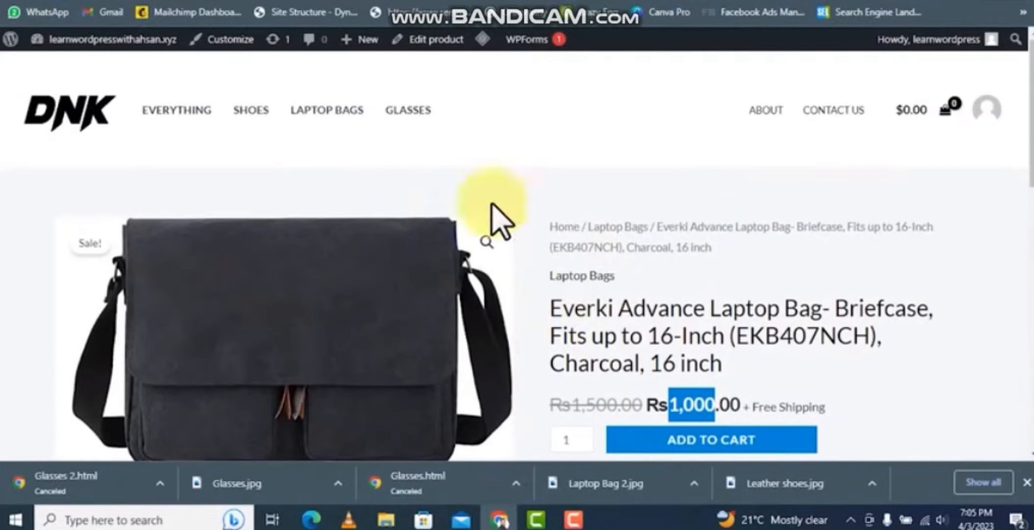
# Add the laptop bag to the cart, view the cart and proceed to checkout
pyautogui.scroll(-3, 843, 208)
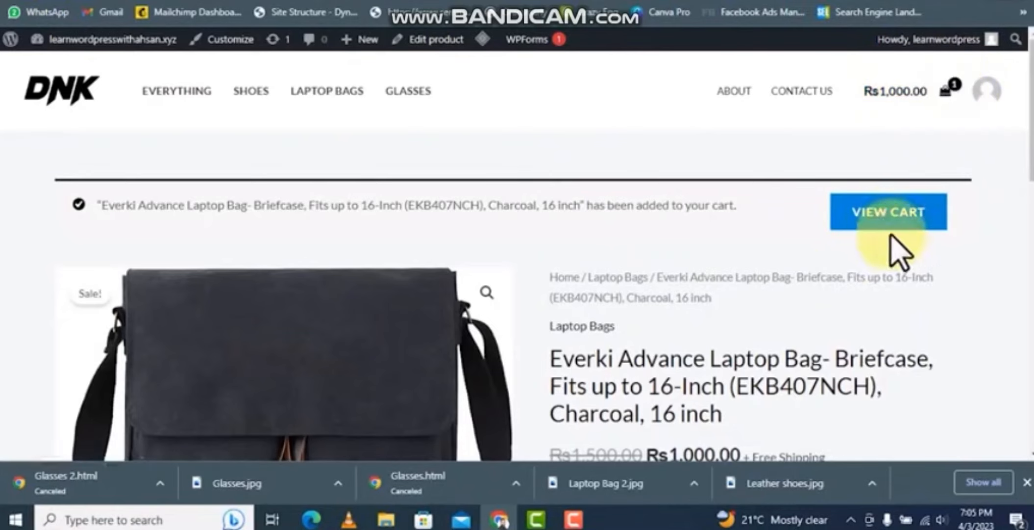
pyautogui.click(877, 218)
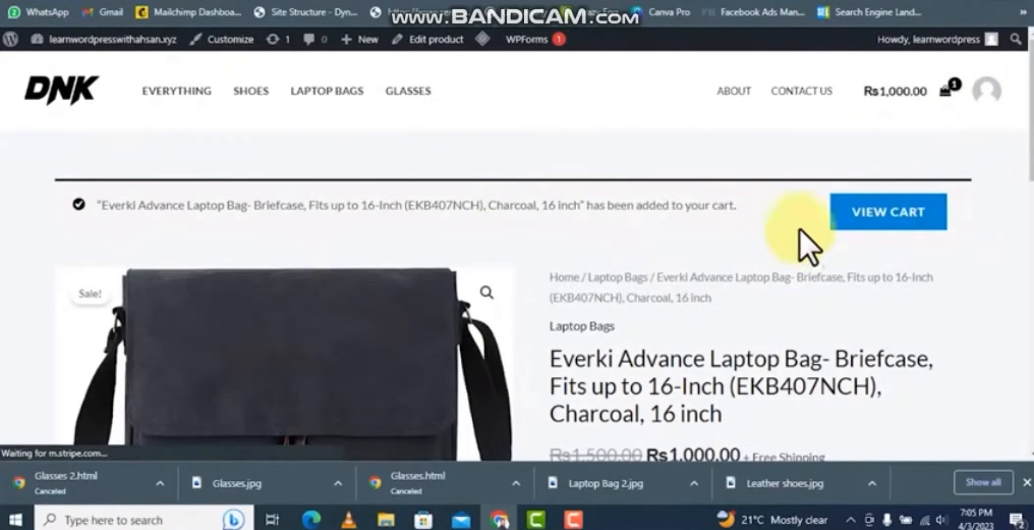
pyautogui.scroll(-10, 702, 252)
pyautogui.click(744, 301)
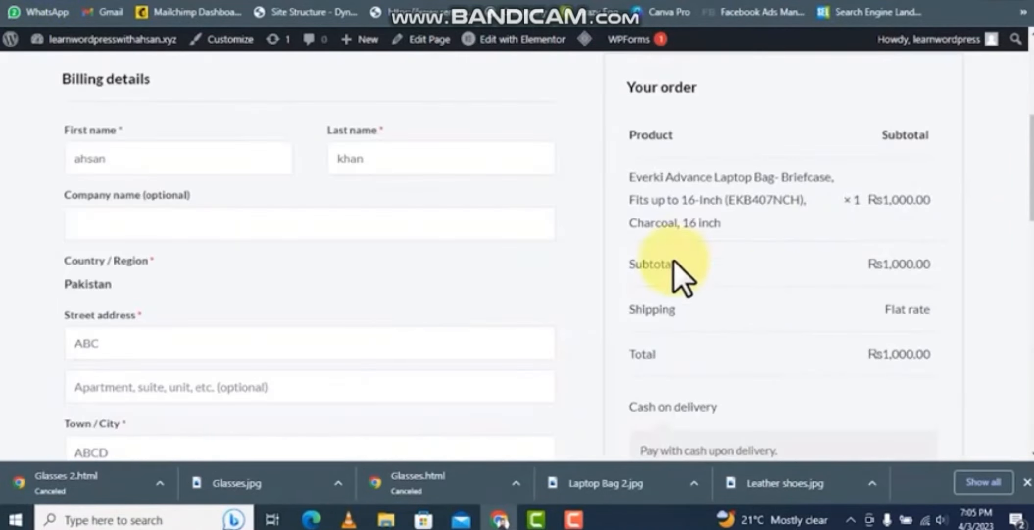
# Check the payment method at checkout and enter the customer's first and last name in the billing details
pyautogui.moveTo(717, 407); pyautogui.dragTo(637, 408)
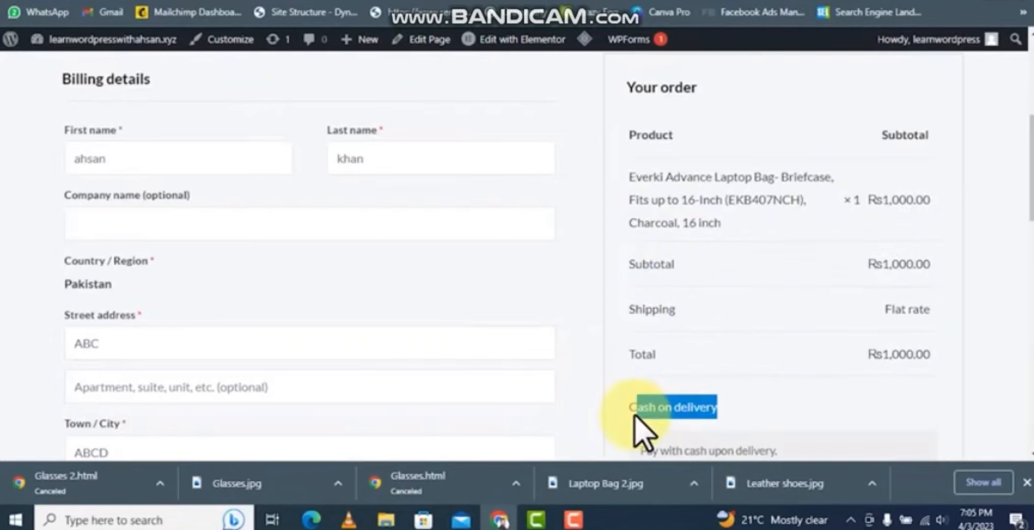
pyautogui.doubleClick(164, 169)
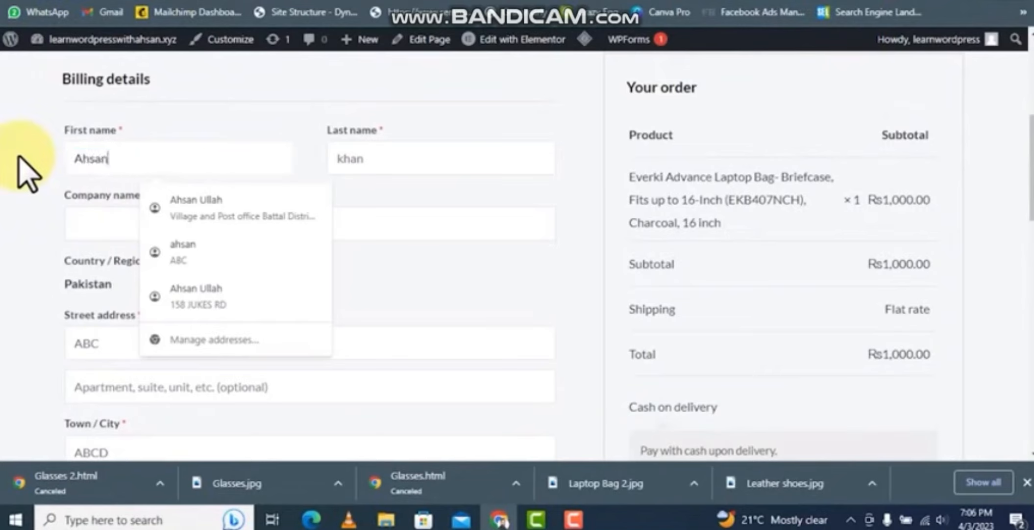
pyautogui.press('Tab')
pyautogui.write('Kha')
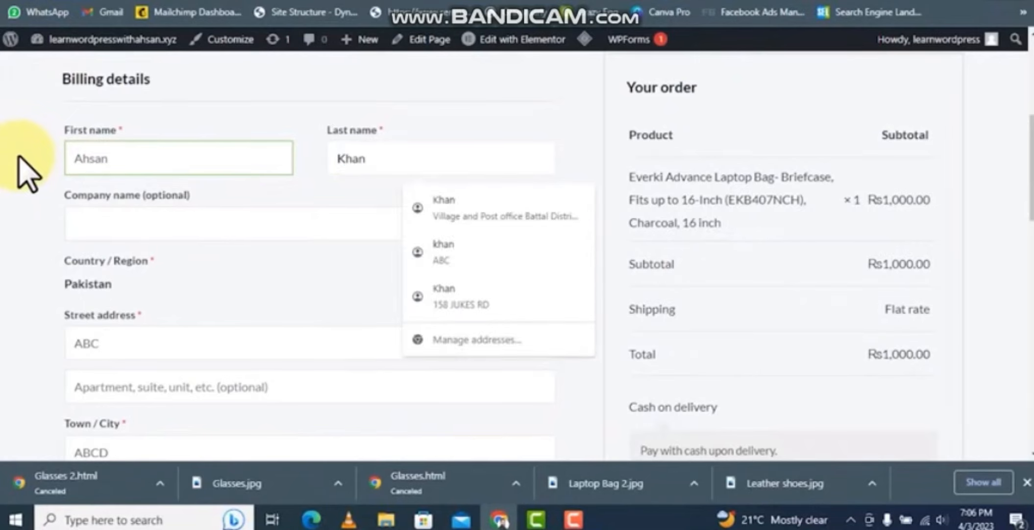
# Fill in the billing street address and place the cash on delivery order
pyautogui.click(255, 296)
pyautogui.scroll(-1, 134, 314)
pyautogui.moveTo(130, 268); pyautogui.dragTo(14, 273)
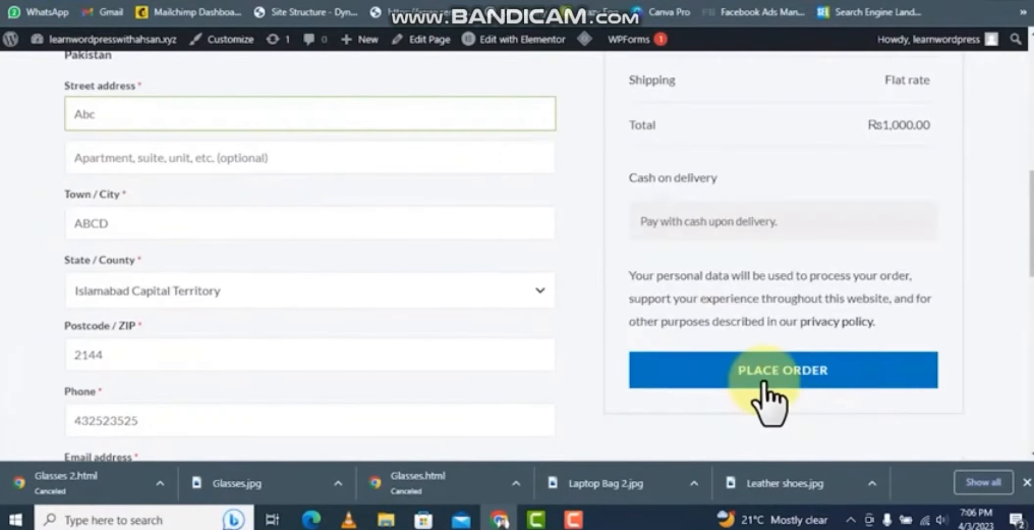
pyautogui.click(762, 384)
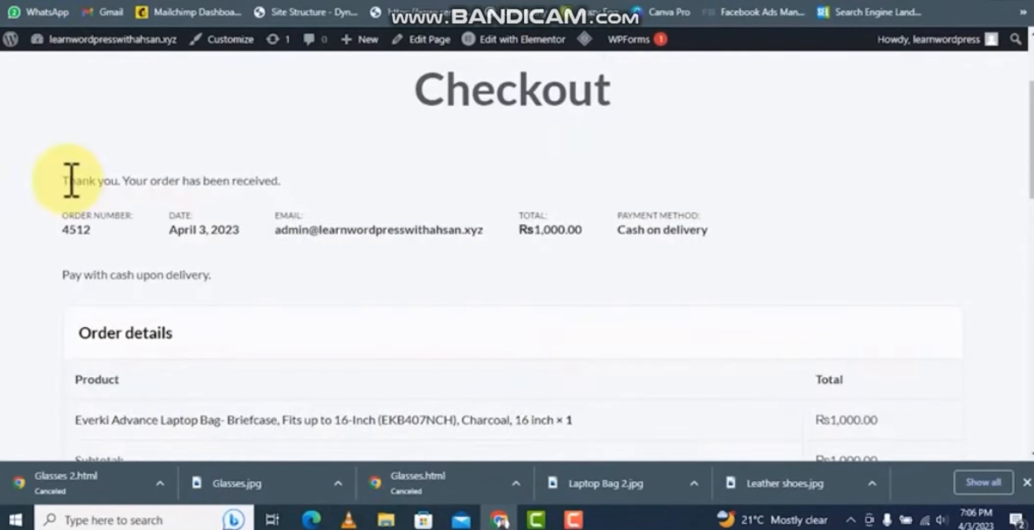
# Review the thank-you message and order details on the Checkout confirmation page
pyautogui.moveTo(62, 183); pyautogui.dragTo(122, 184)
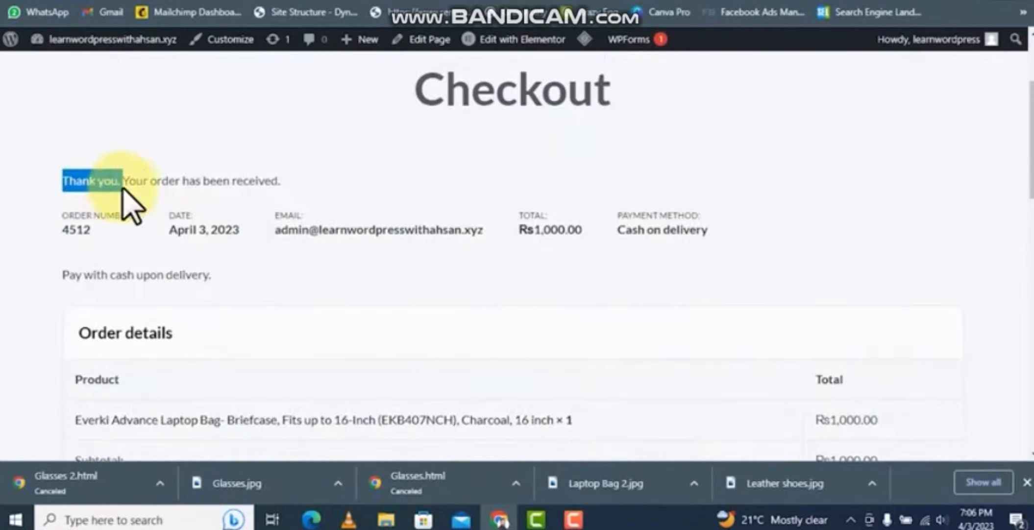
pyautogui.moveTo(284, 181); pyautogui.dragTo(197, 195)
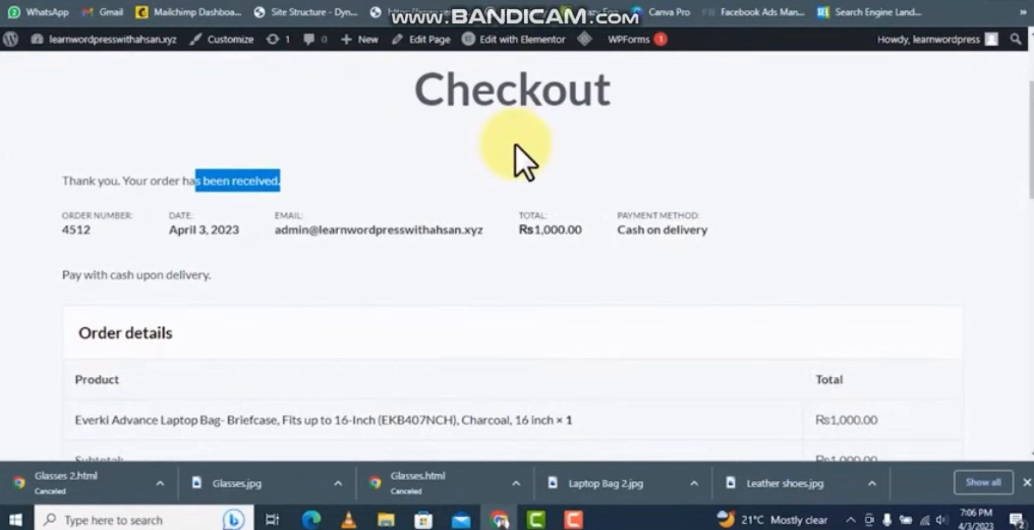
pyautogui.moveTo(417, 91); pyautogui.dragTo(612, 107)
pyautogui.scroll(3, 443, 224)
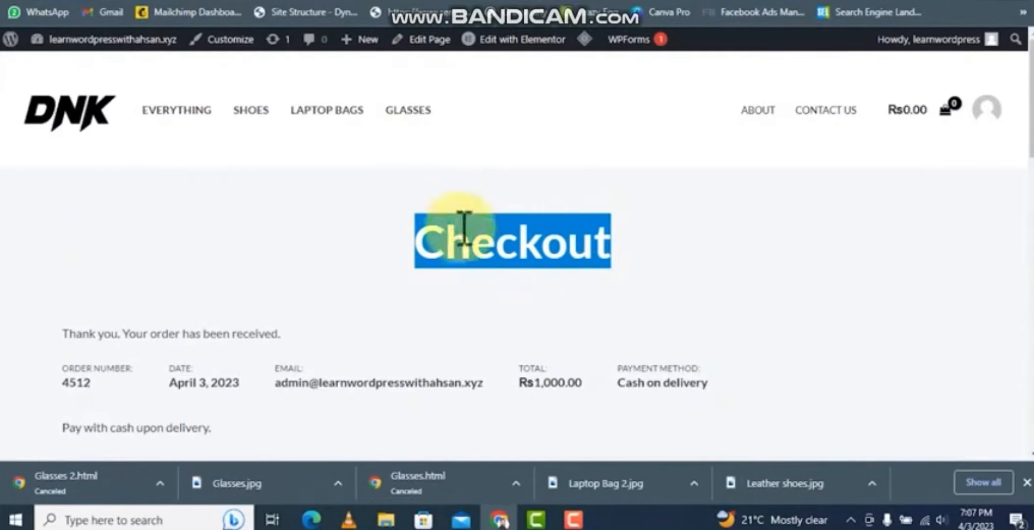
# Return to the site administration, open the WooCommerce orders and check the newest order's date and status
pyautogui.click(235, 1)
pyautogui.scroll(-2, 133, 239)
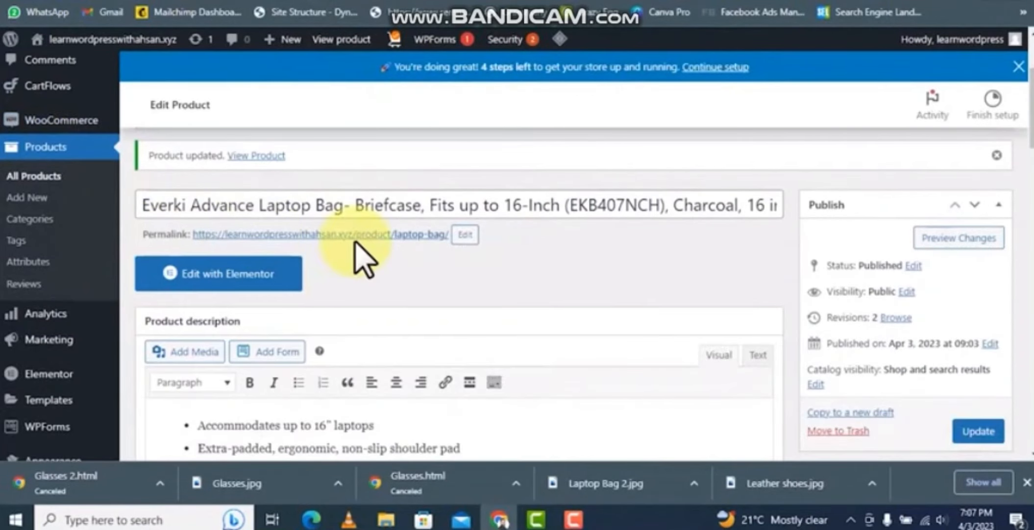
pyautogui.scroll(3, 68, 147)
pyautogui.scroll(-4, 64, 192)
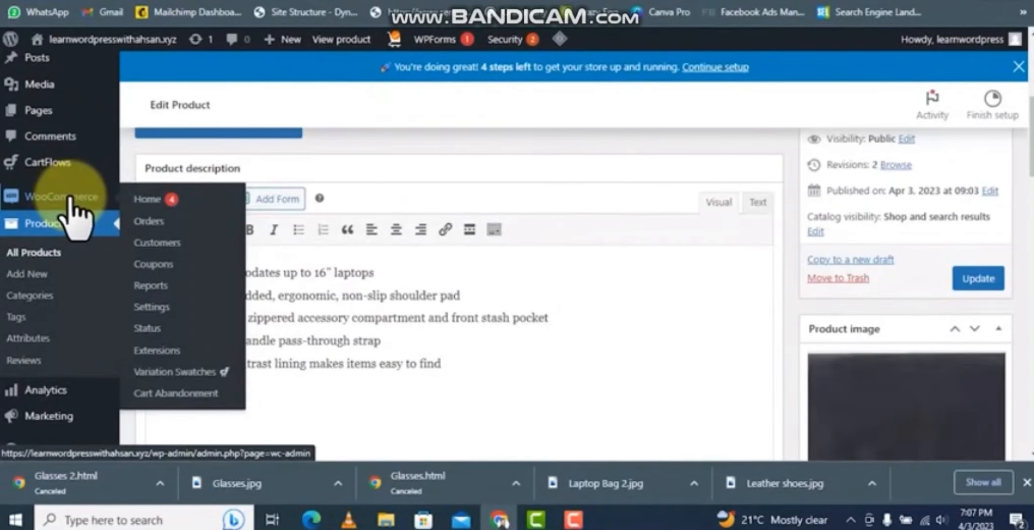
pyautogui.click(150, 222)
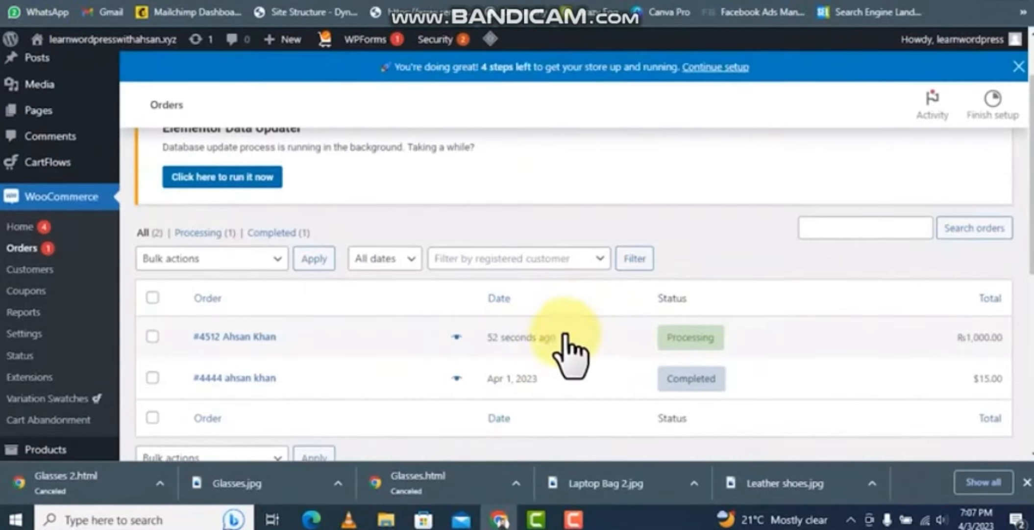
pyautogui.moveTo(553, 340); pyautogui.dragTo(494, 344)
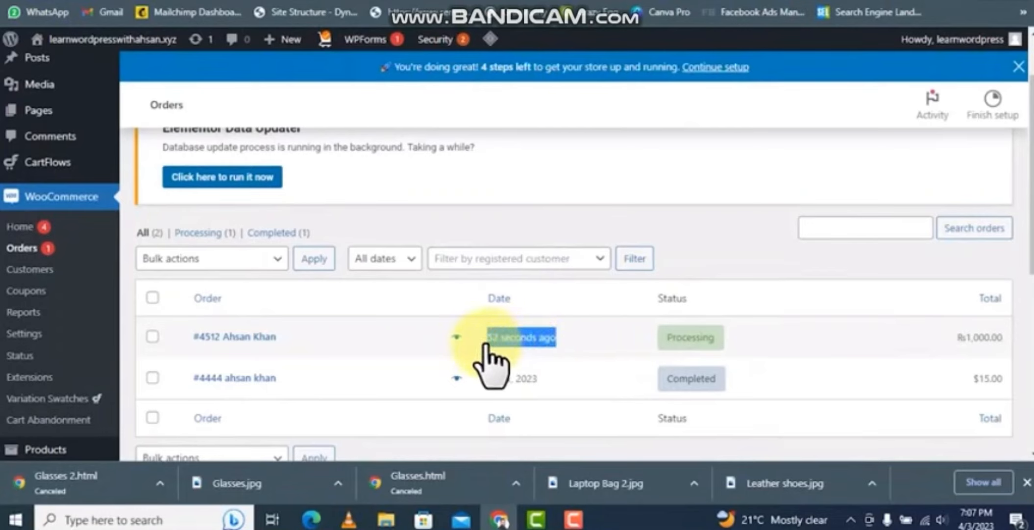
pyautogui.moveTo(704, 338)
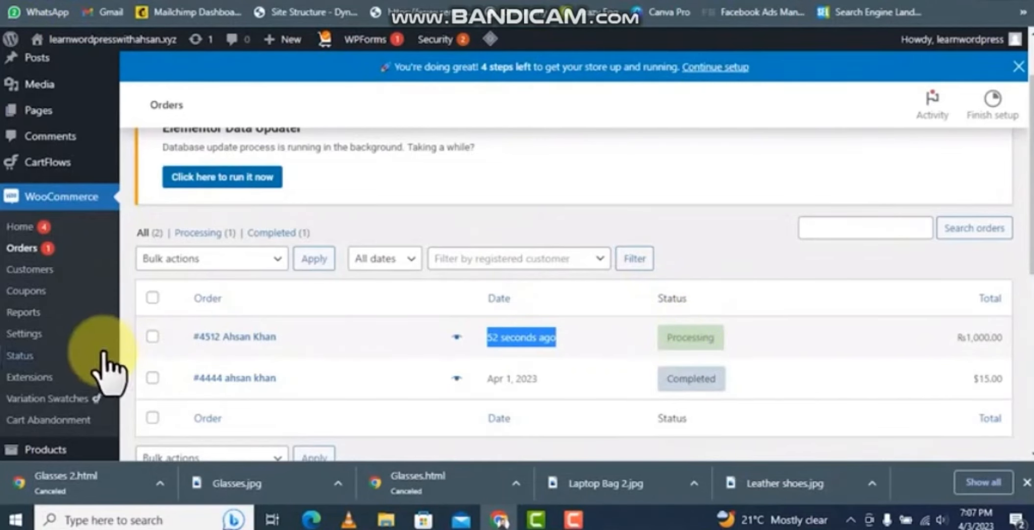
# Select the newest order and apply the bulk action that changes its status to completed
pyautogui.click(270, 259)
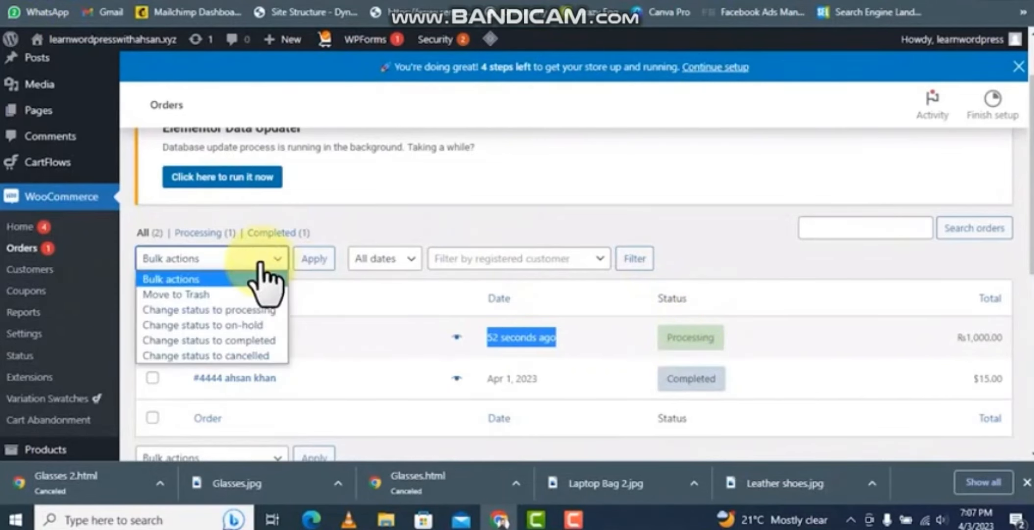
pyautogui.click(242, 343)
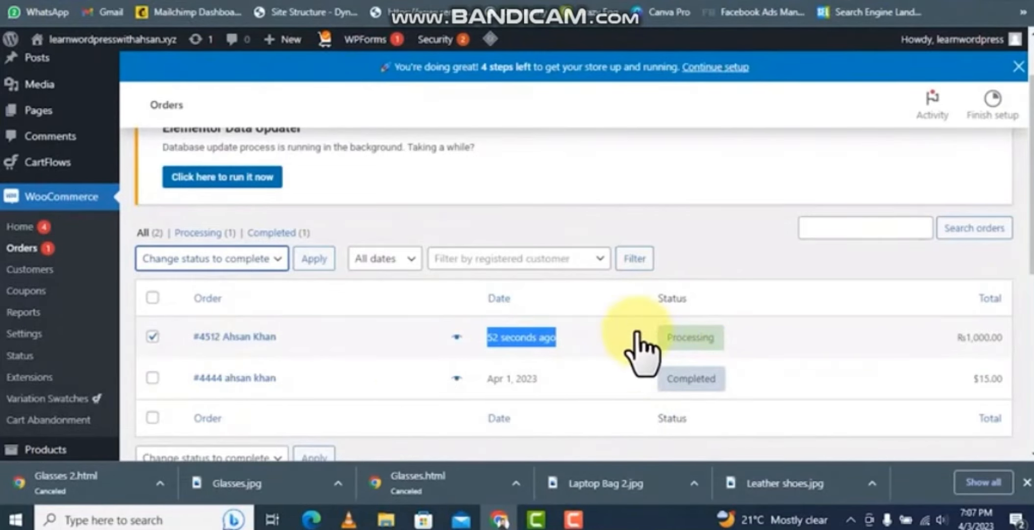
pyautogui.scroll(-3, 645, 333)
pyautogui.scroll(3, 637, 331)
pyautogui.scroll(-3, 539, 348)
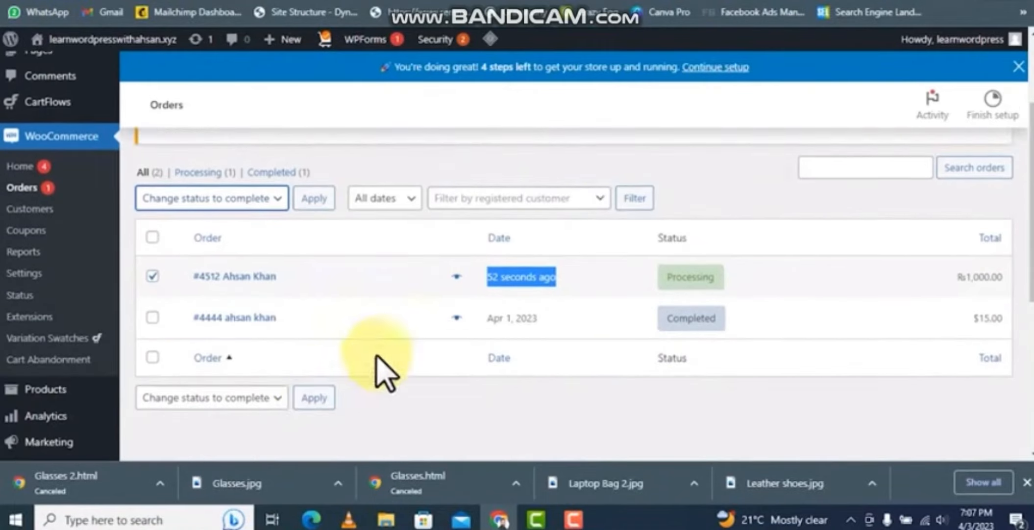
pyautogui.click(313, 381)
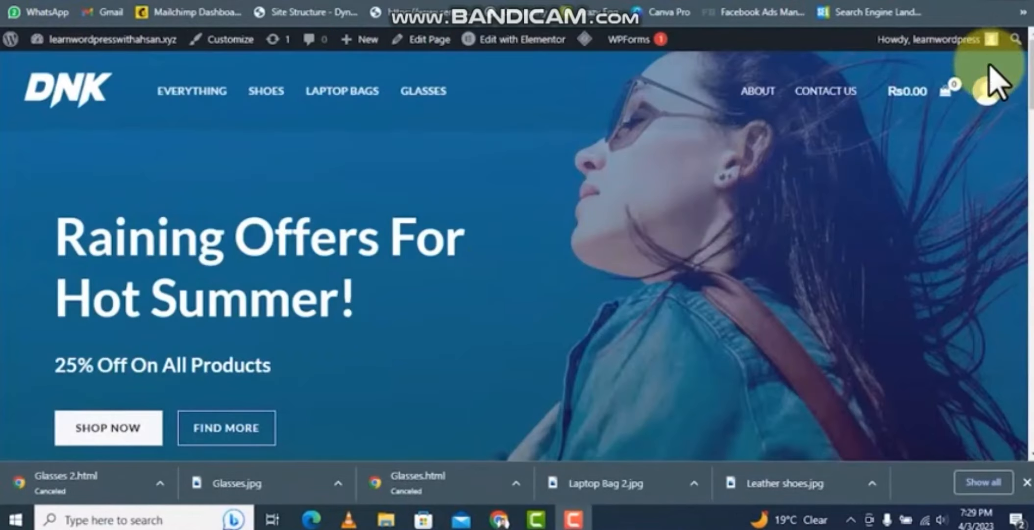
# Look over the store's homepage, open it for editing in Elementor and select the "Raining Offers For Hot Summer!" heading
pyautogui.scroll(-6, 951, 171)
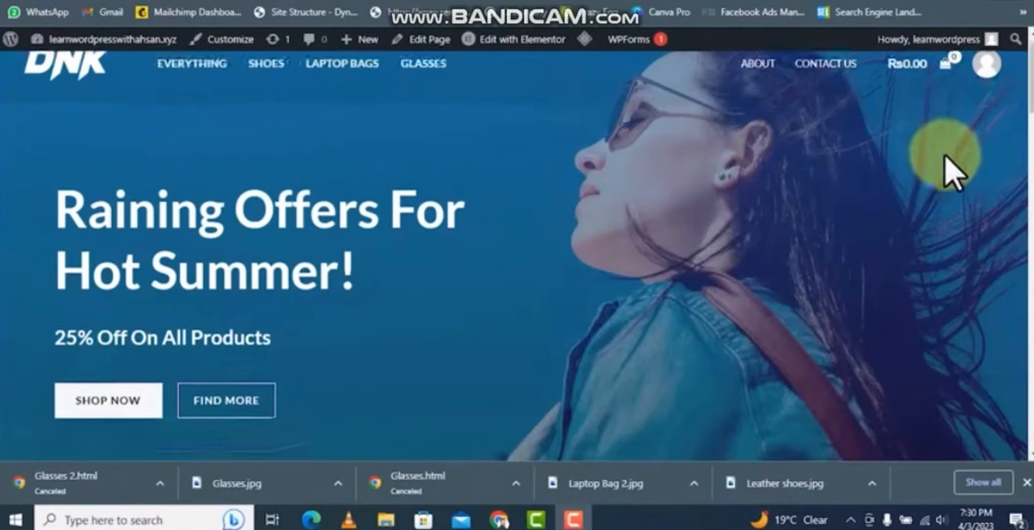
pyautogui.scroll(-4, 682, 243)
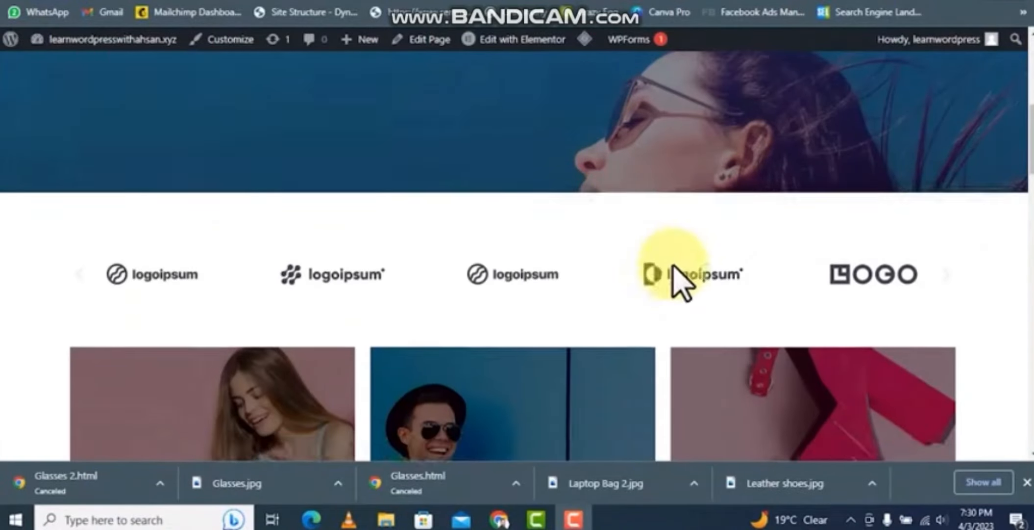
pyautogui.scroll(-7, 686, 255)
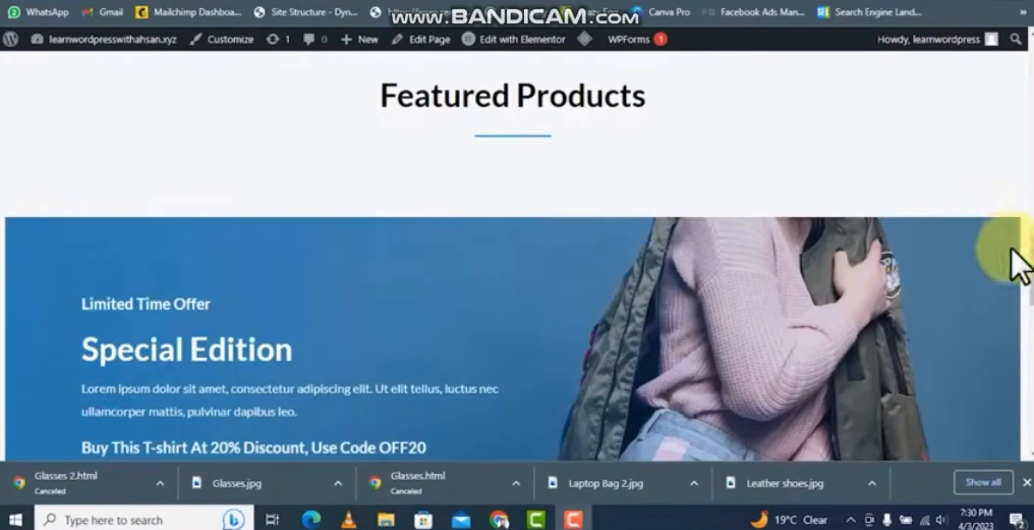
pyautogui.moveTo(1027, 265); pyautogui.dragTo(1031, 74)
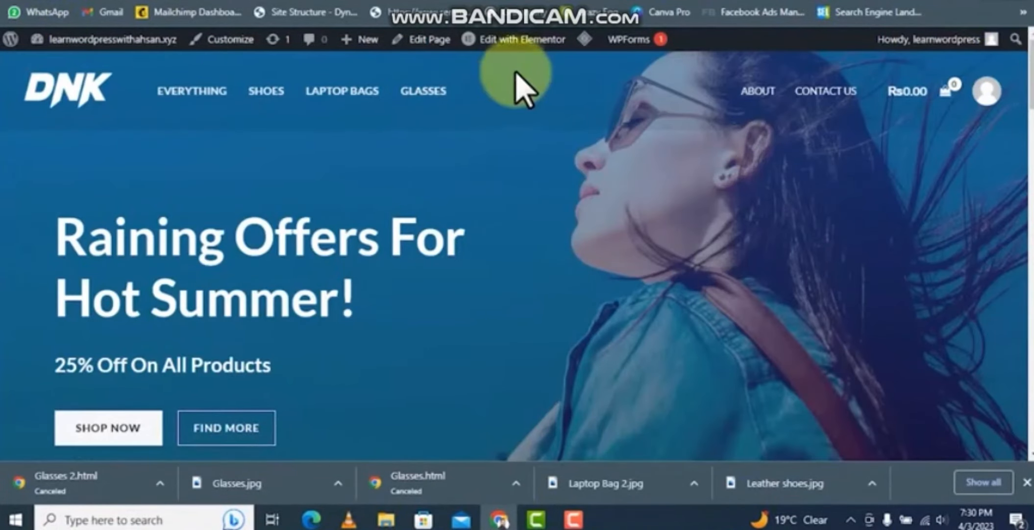
pyautogui.moveTo(496, 48)
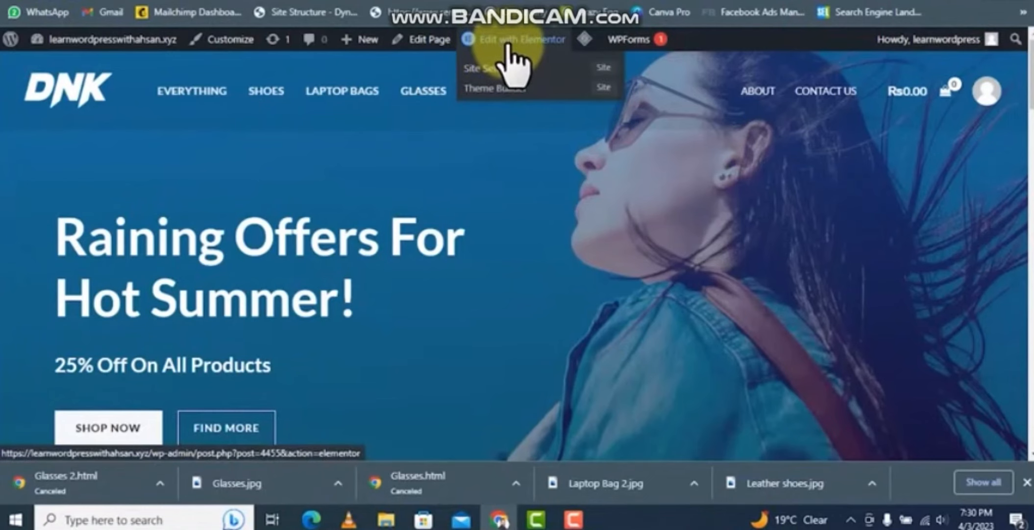
pyautogui.click(510, 49)
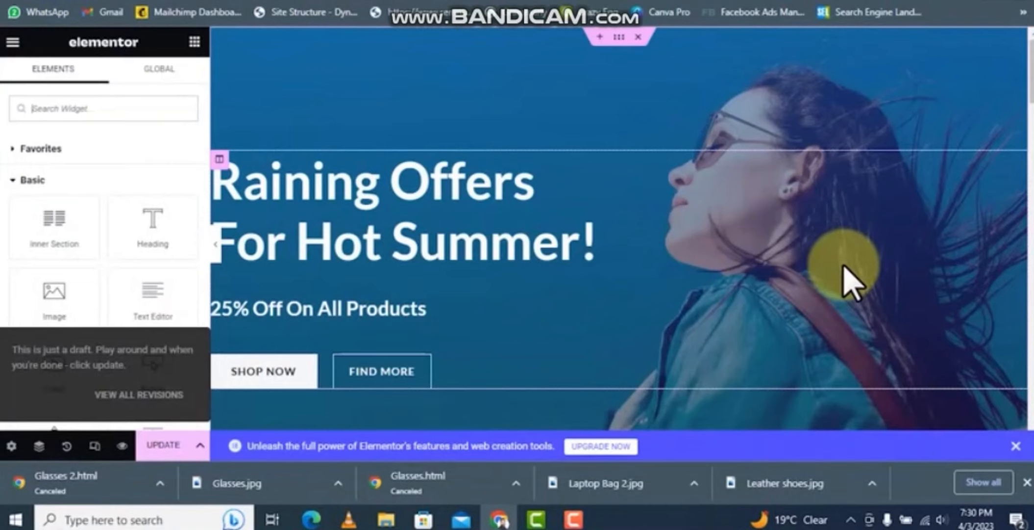
pyautogui.click(404, 180)
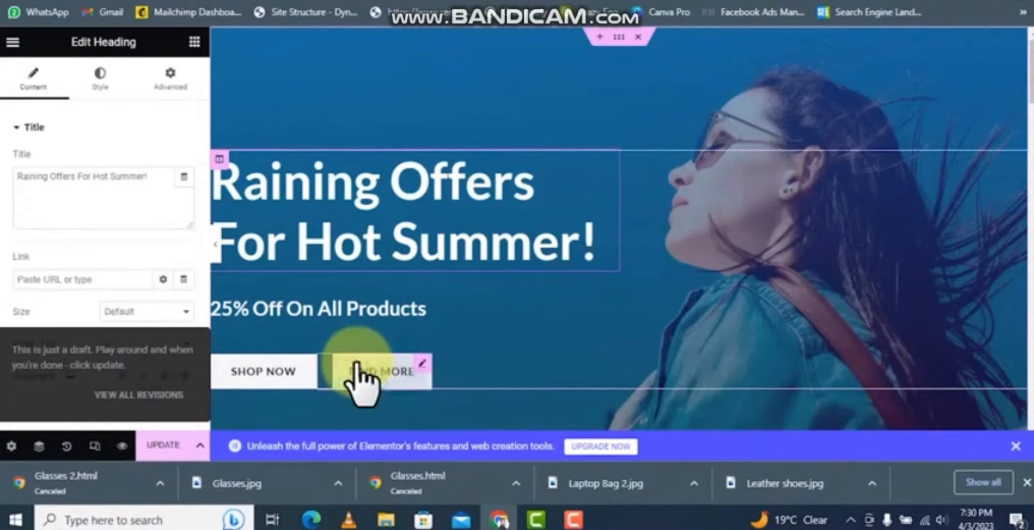
pyautogui.scroll(-8, 605, 240)
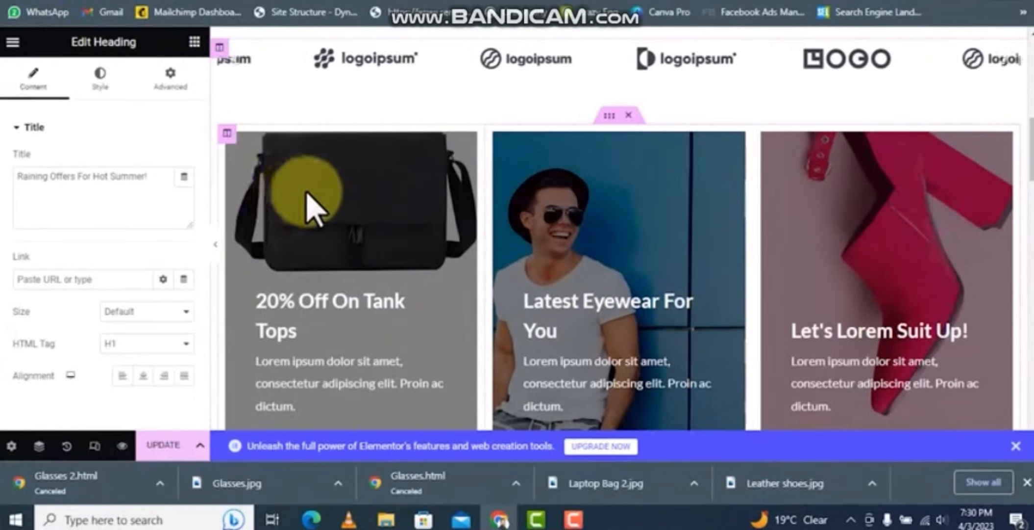
# Open the product list in the site administration and get the page link of the Everki Advance Laptop Bag
pyautogui.scroll(-3, 368, 250)
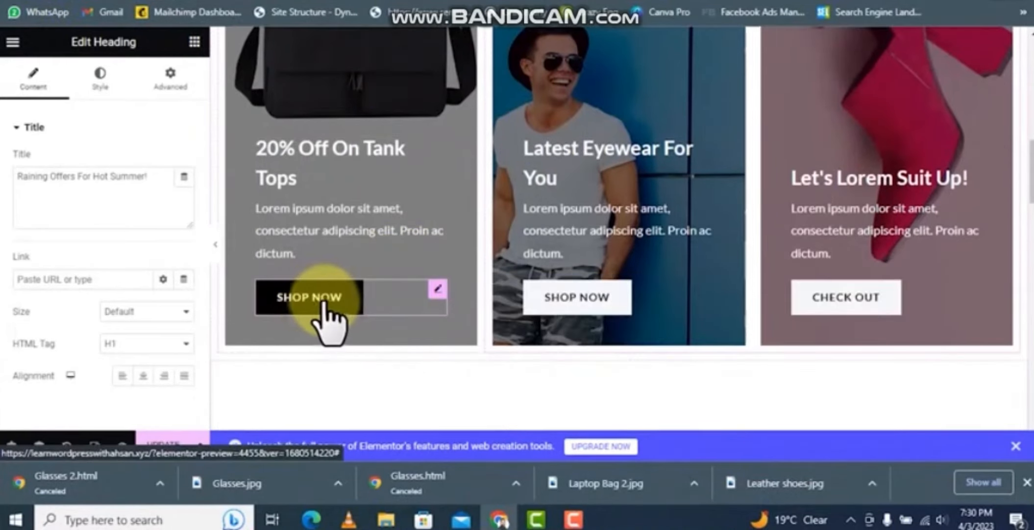
pyautogui.scroll(2, 381, 203)
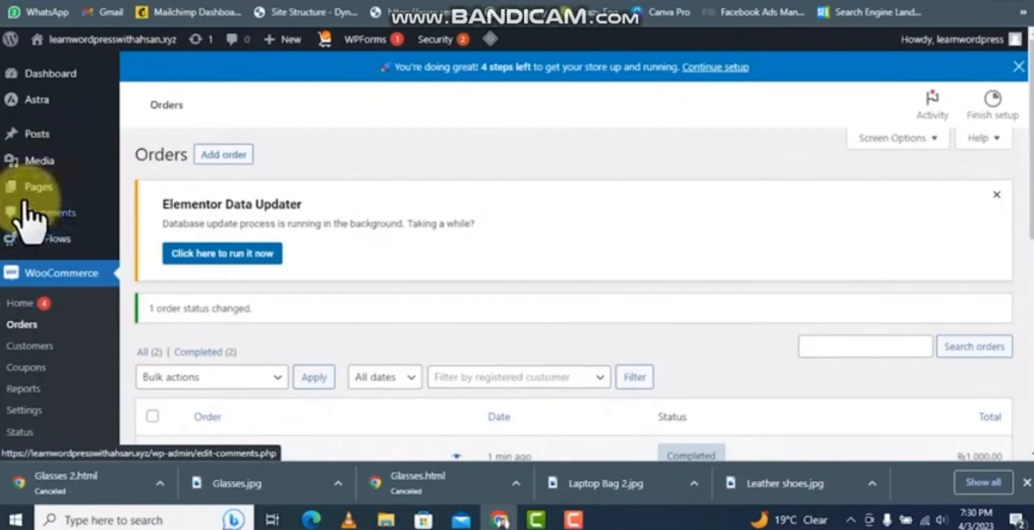
pyautogui.scroll(-3, 47, 313)
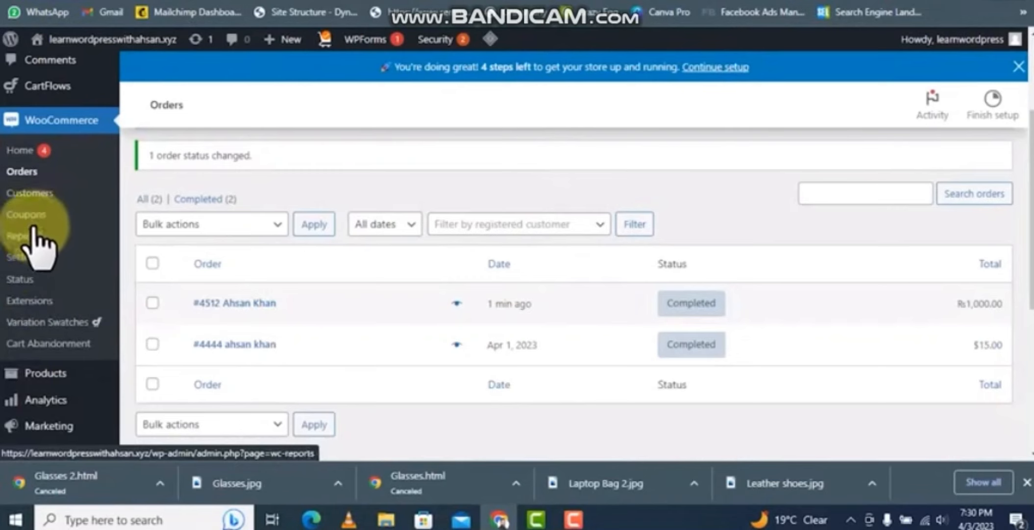
pyautogui.scroll(-2, 68, 285)
pyautogui.moveTo(68, 294)
pyautogui.click(223, 300)
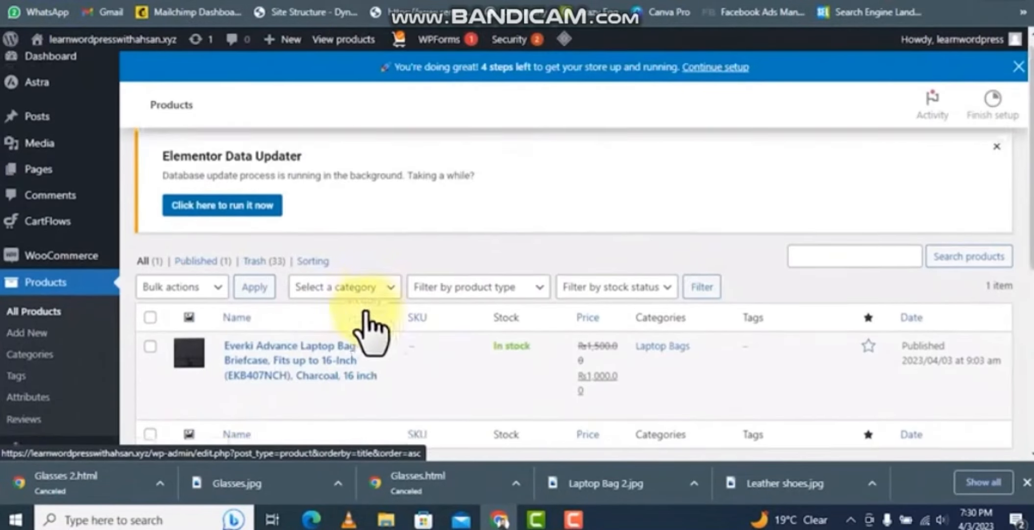
pyautogui.scroll(-1, 314, 348)
pyautogui.click(235, 379)
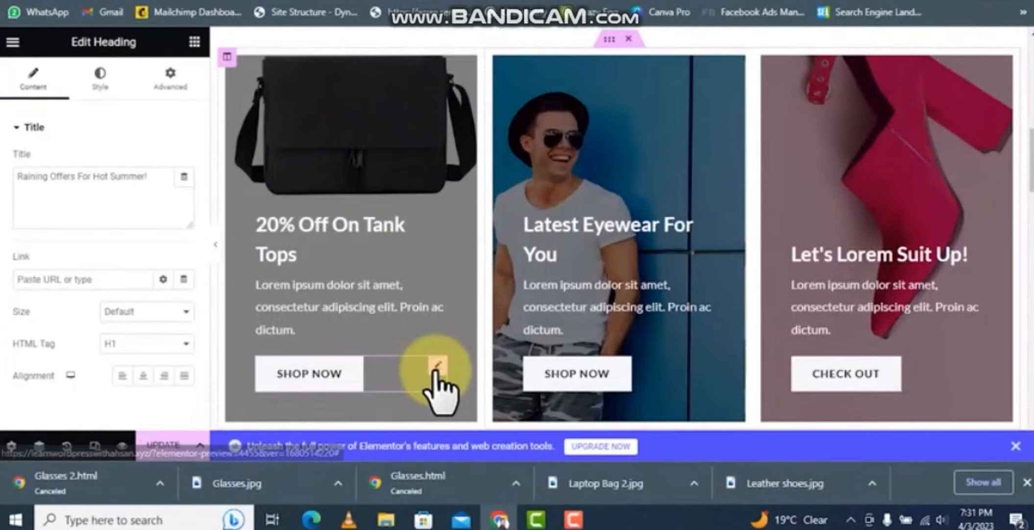
# Link the Shop Now button under "20% Off On Tank Tops" to the laptop bag's product page ending in /product/laptop-bag/ and update the homepage
pyautogui.click(439, 370)
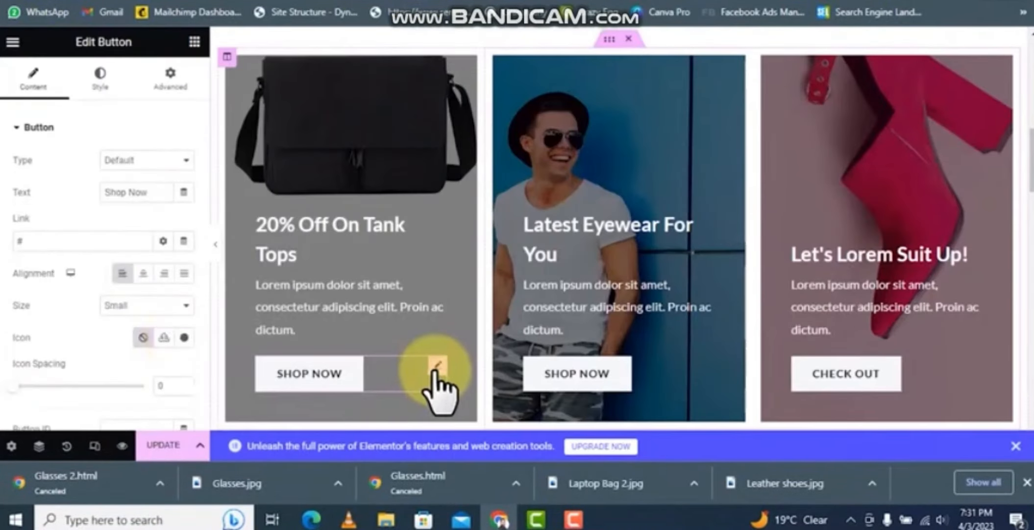
pyautogui.click(54, 248)
pyautogui.write('ithahsan.xyz/product/laptop-bag/')
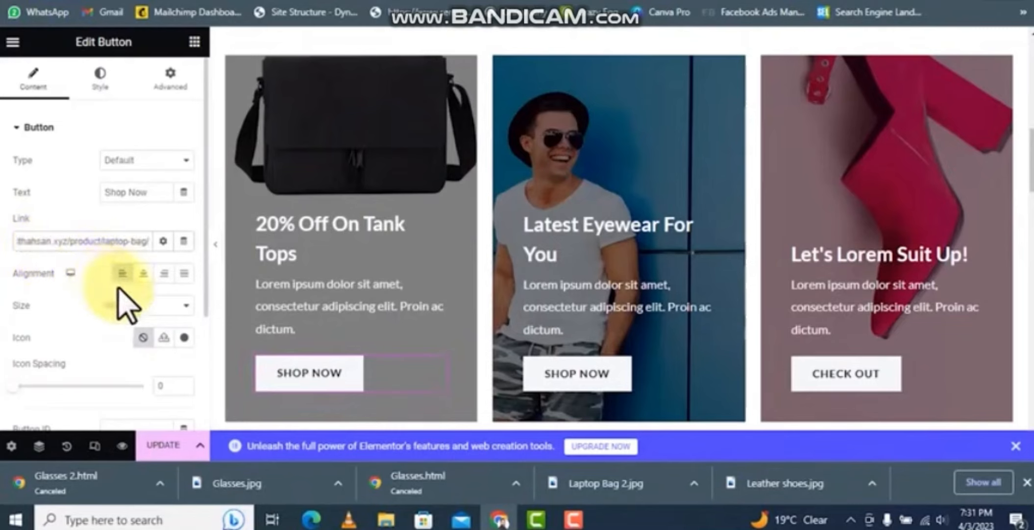
pyautogui.scroll(-3, 127, 300)
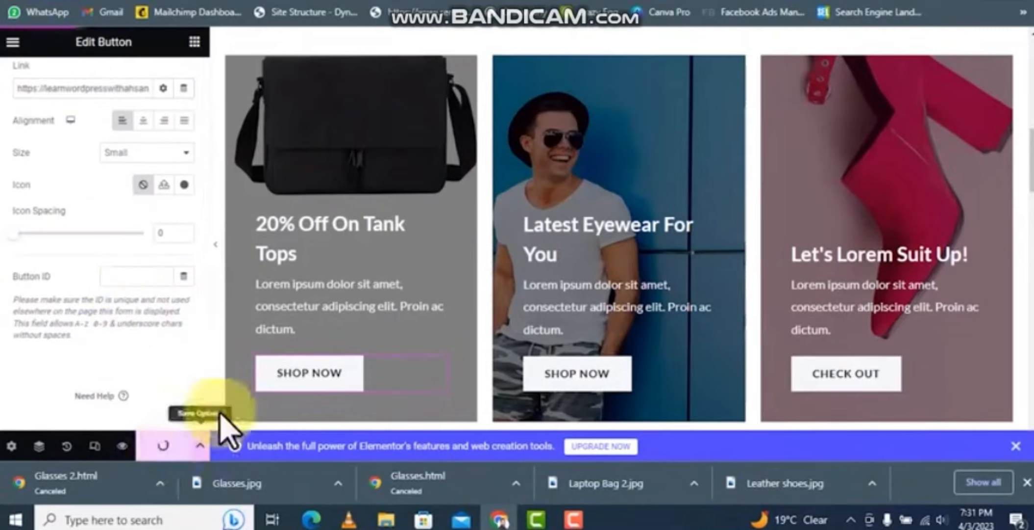
# Preview the homepage and test the Shop Now button under "20% Off On Tank Tops"
pyautogui.click(126, 447)
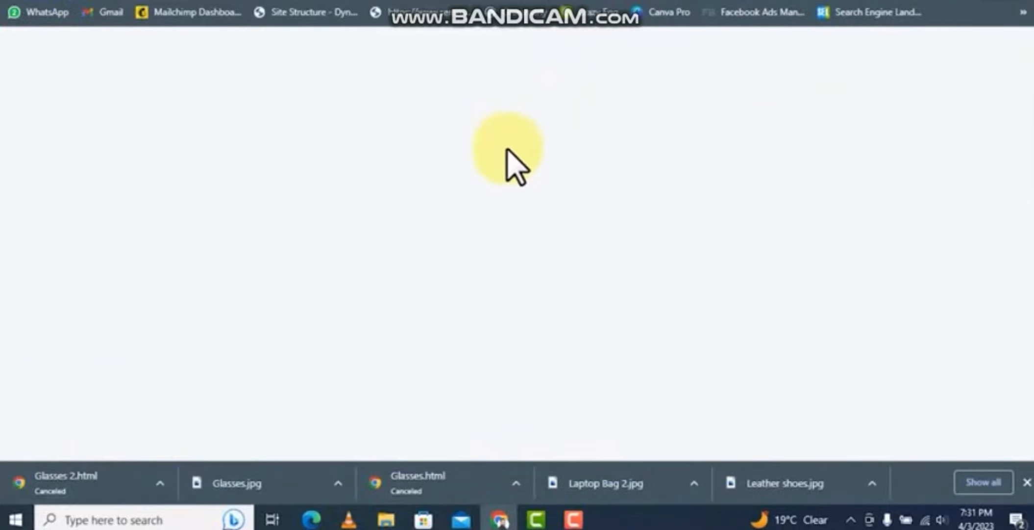
pyautogui.scroll(-10, 443, 266)
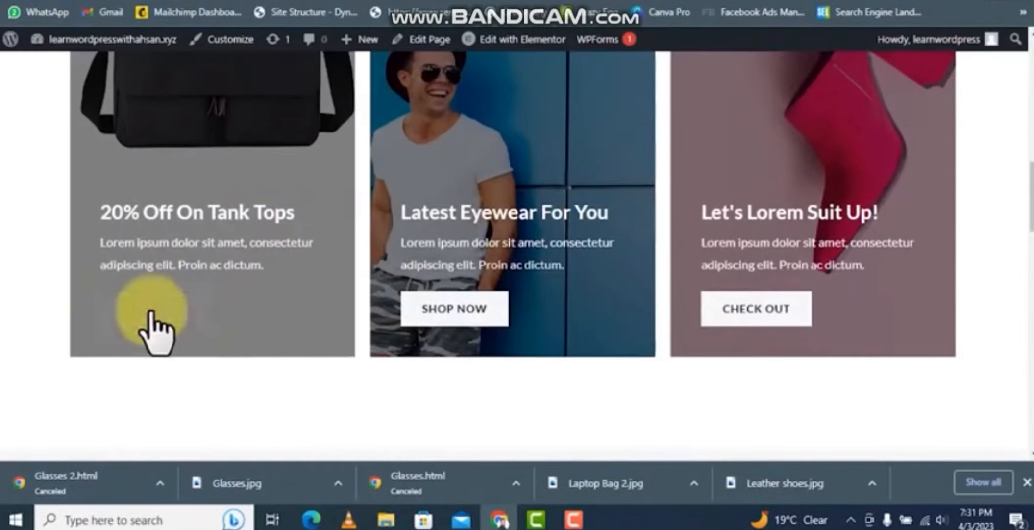
pyautogui.click(157, 330)
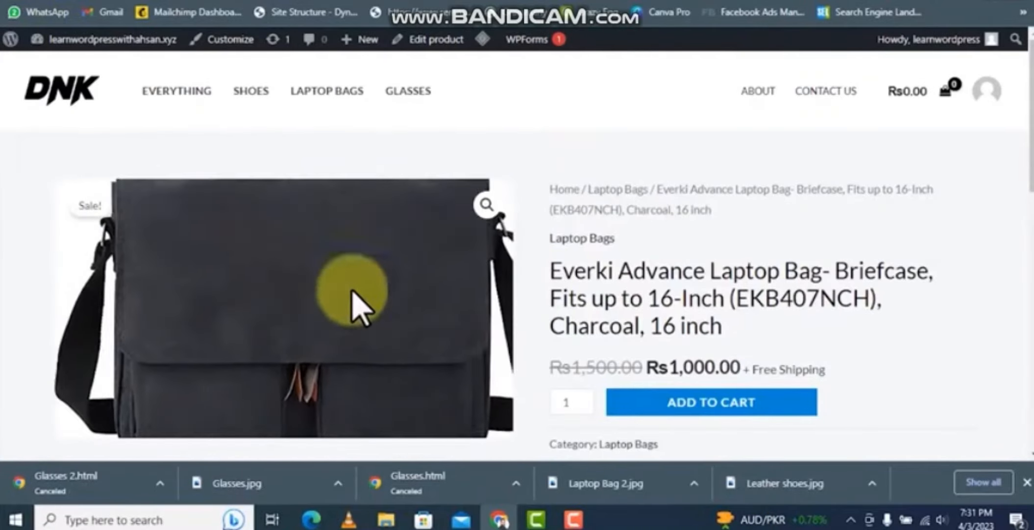
# Return to the Elementor editor and look over the homepage from the offer cards through Featured Products to the Special Edition banner
pyautogui.click(505, 1)
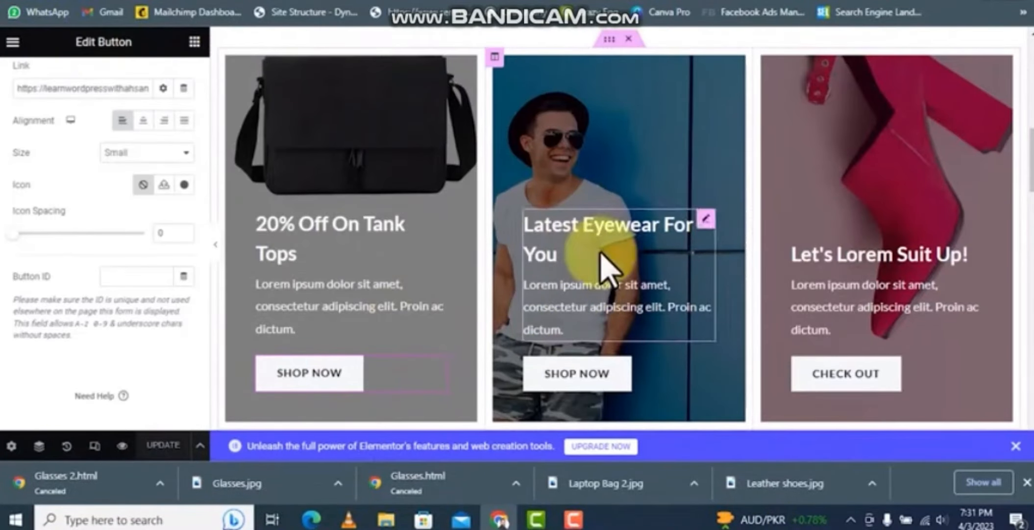
pyautogui.scroll(-3, 637, 285)
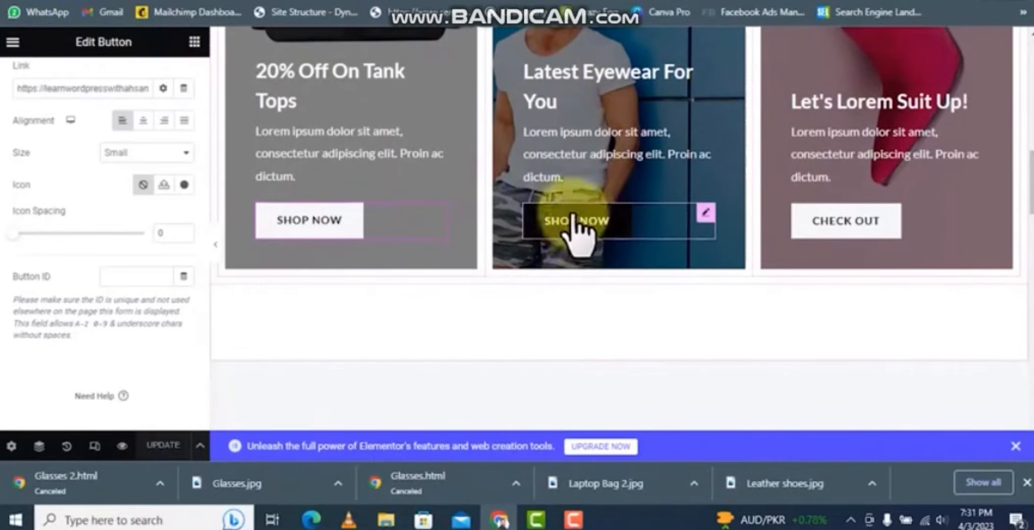
pyautogui.scroll(-6, 706, 265)
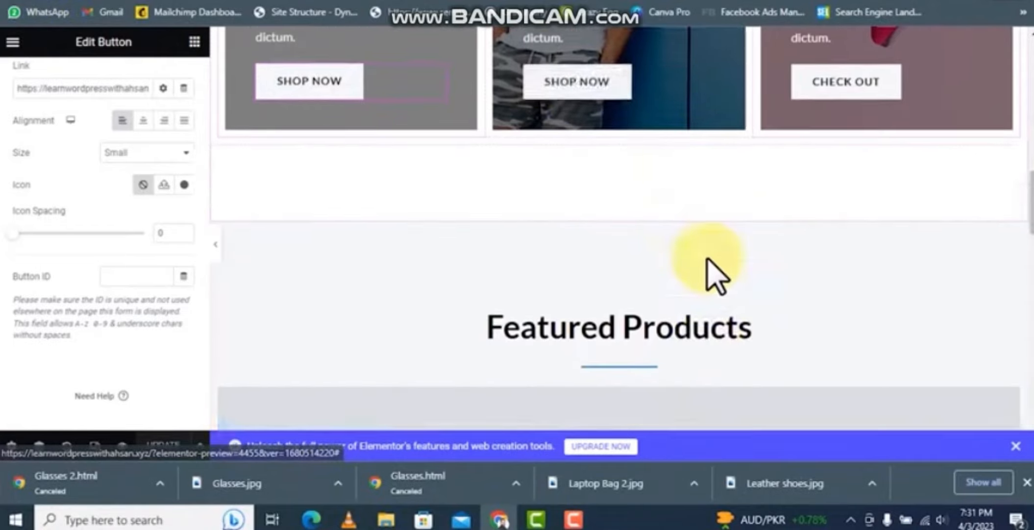
pyautogui.scroll(-15, 939, 221)
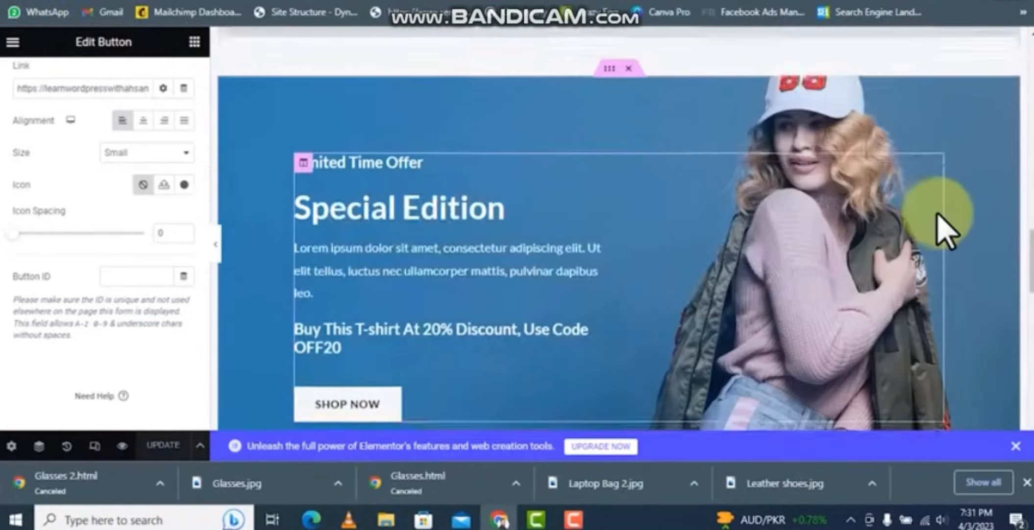